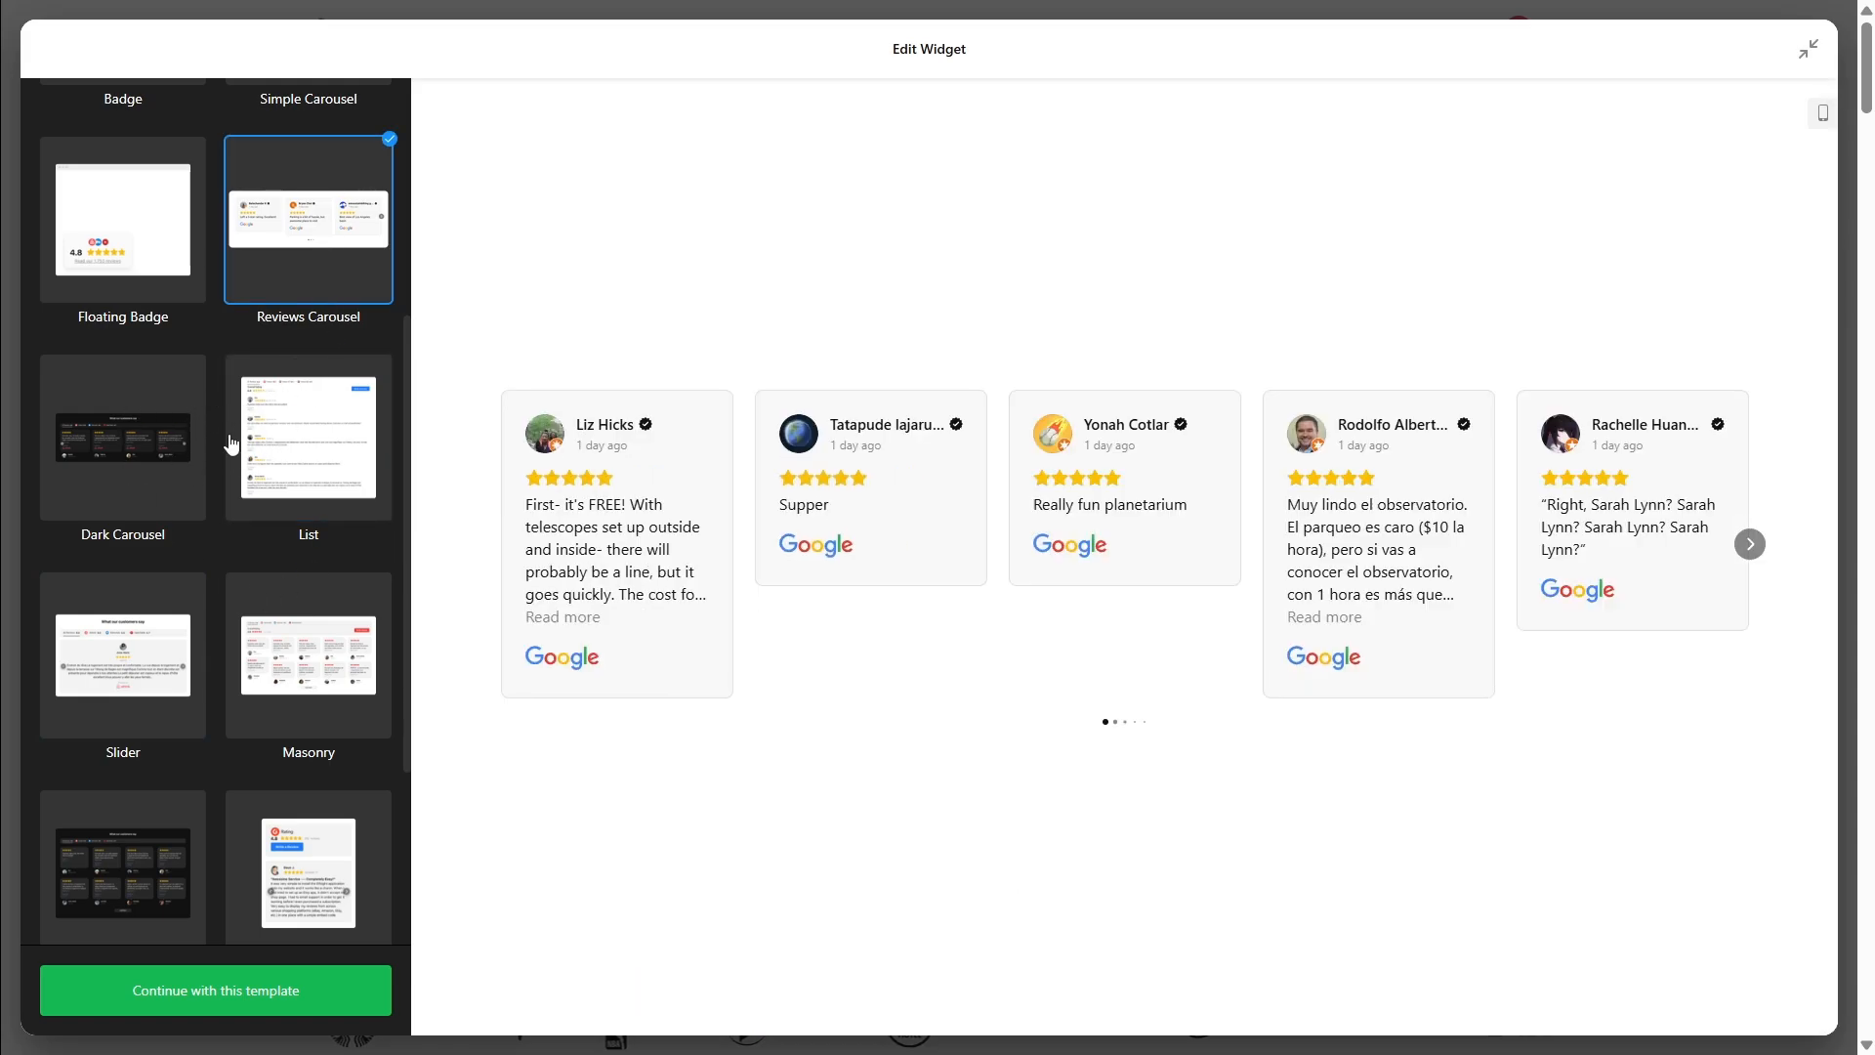
# Preview the Floating Badge and Simple Carousel templates, then switch to Grid
pyautogui.scroll(3, 226, 436)
pyautogui.click(126, 532)
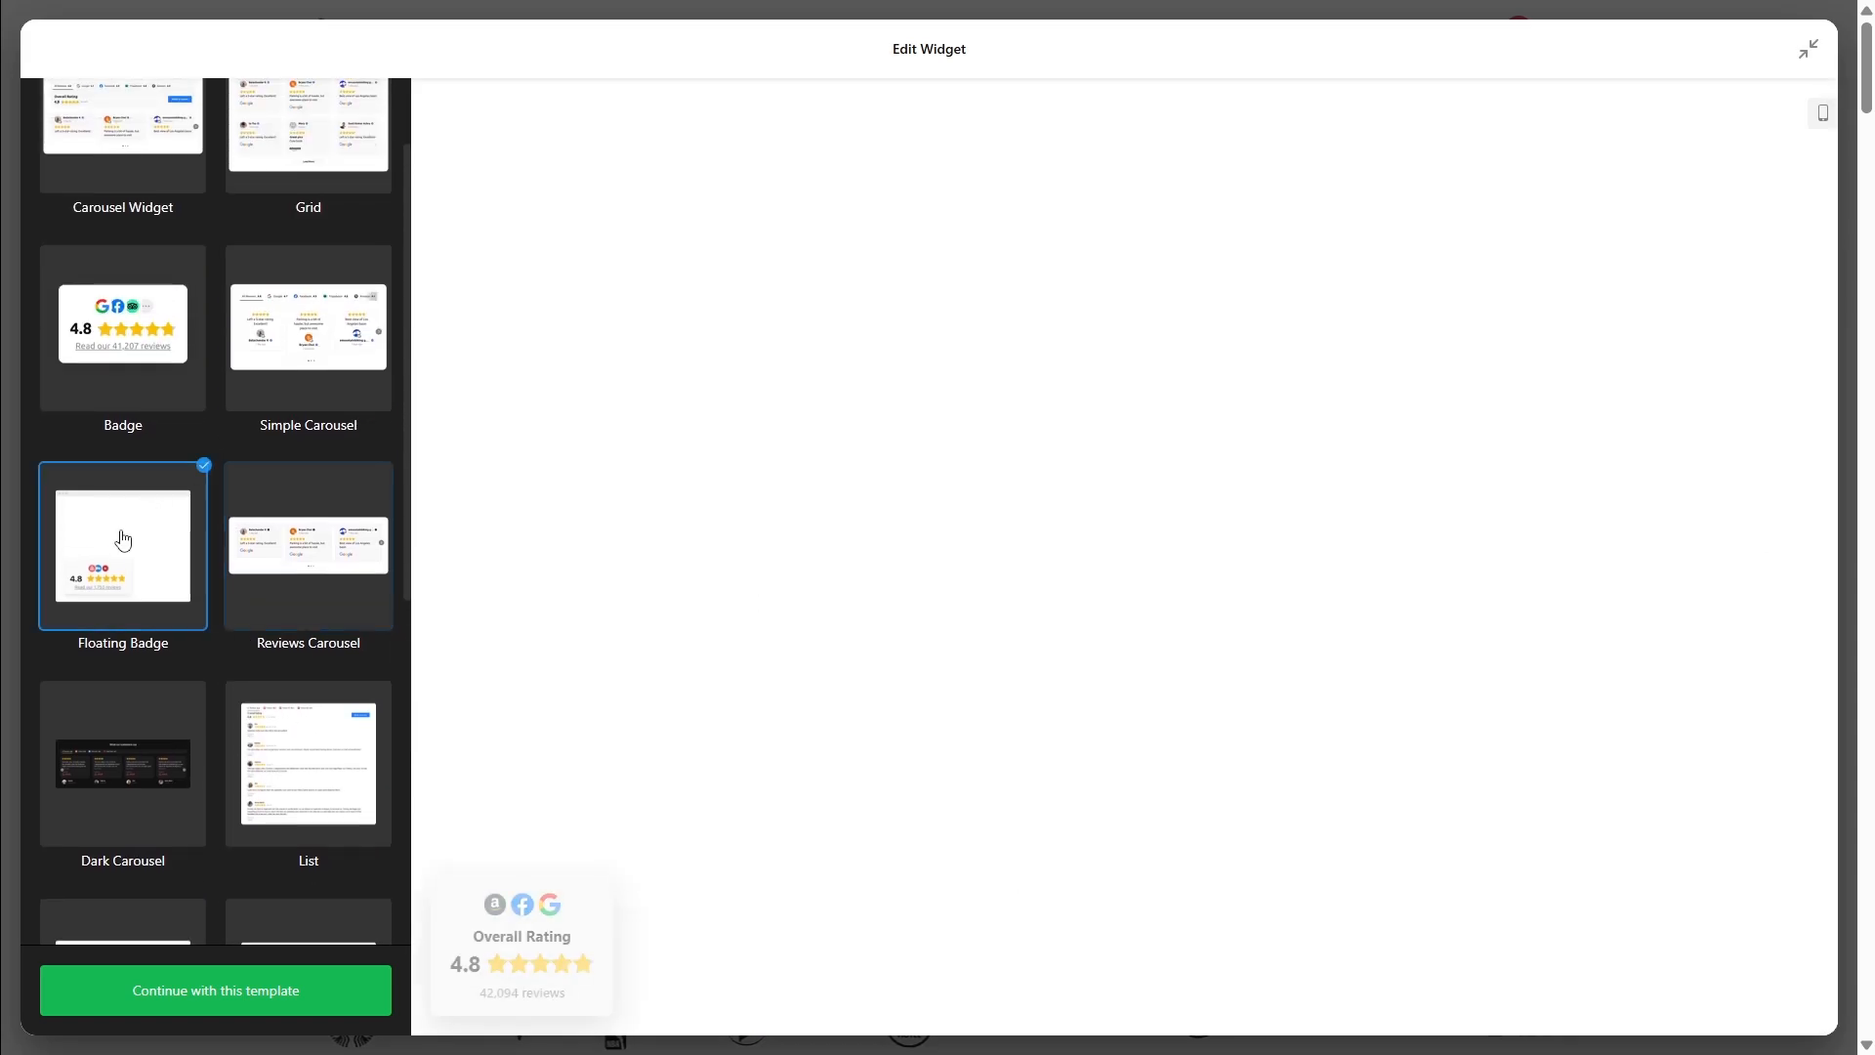
pyautogui.click(249, 337)
pyautogui.click(321, 133)
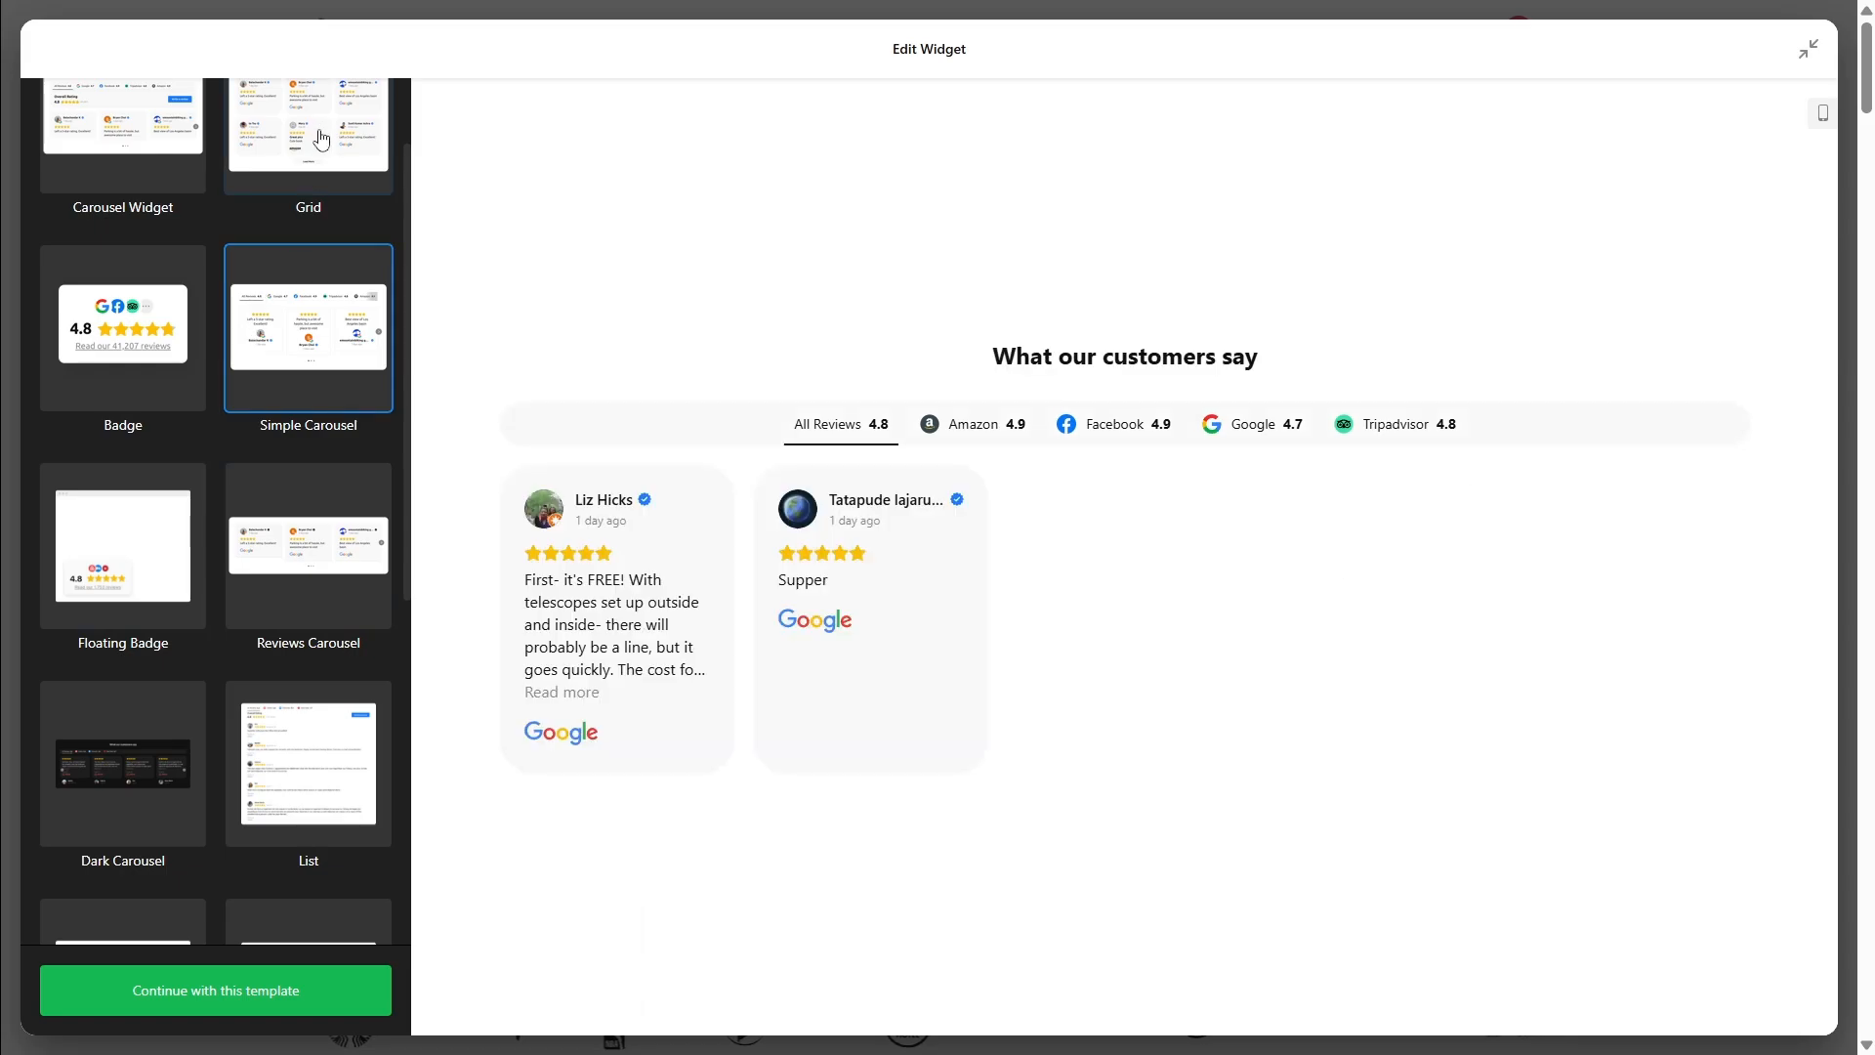
# Filter the grid preview to Amazon, then Facebook reviews, and load more Facebook reviews
pyautogui.click(964, 225)
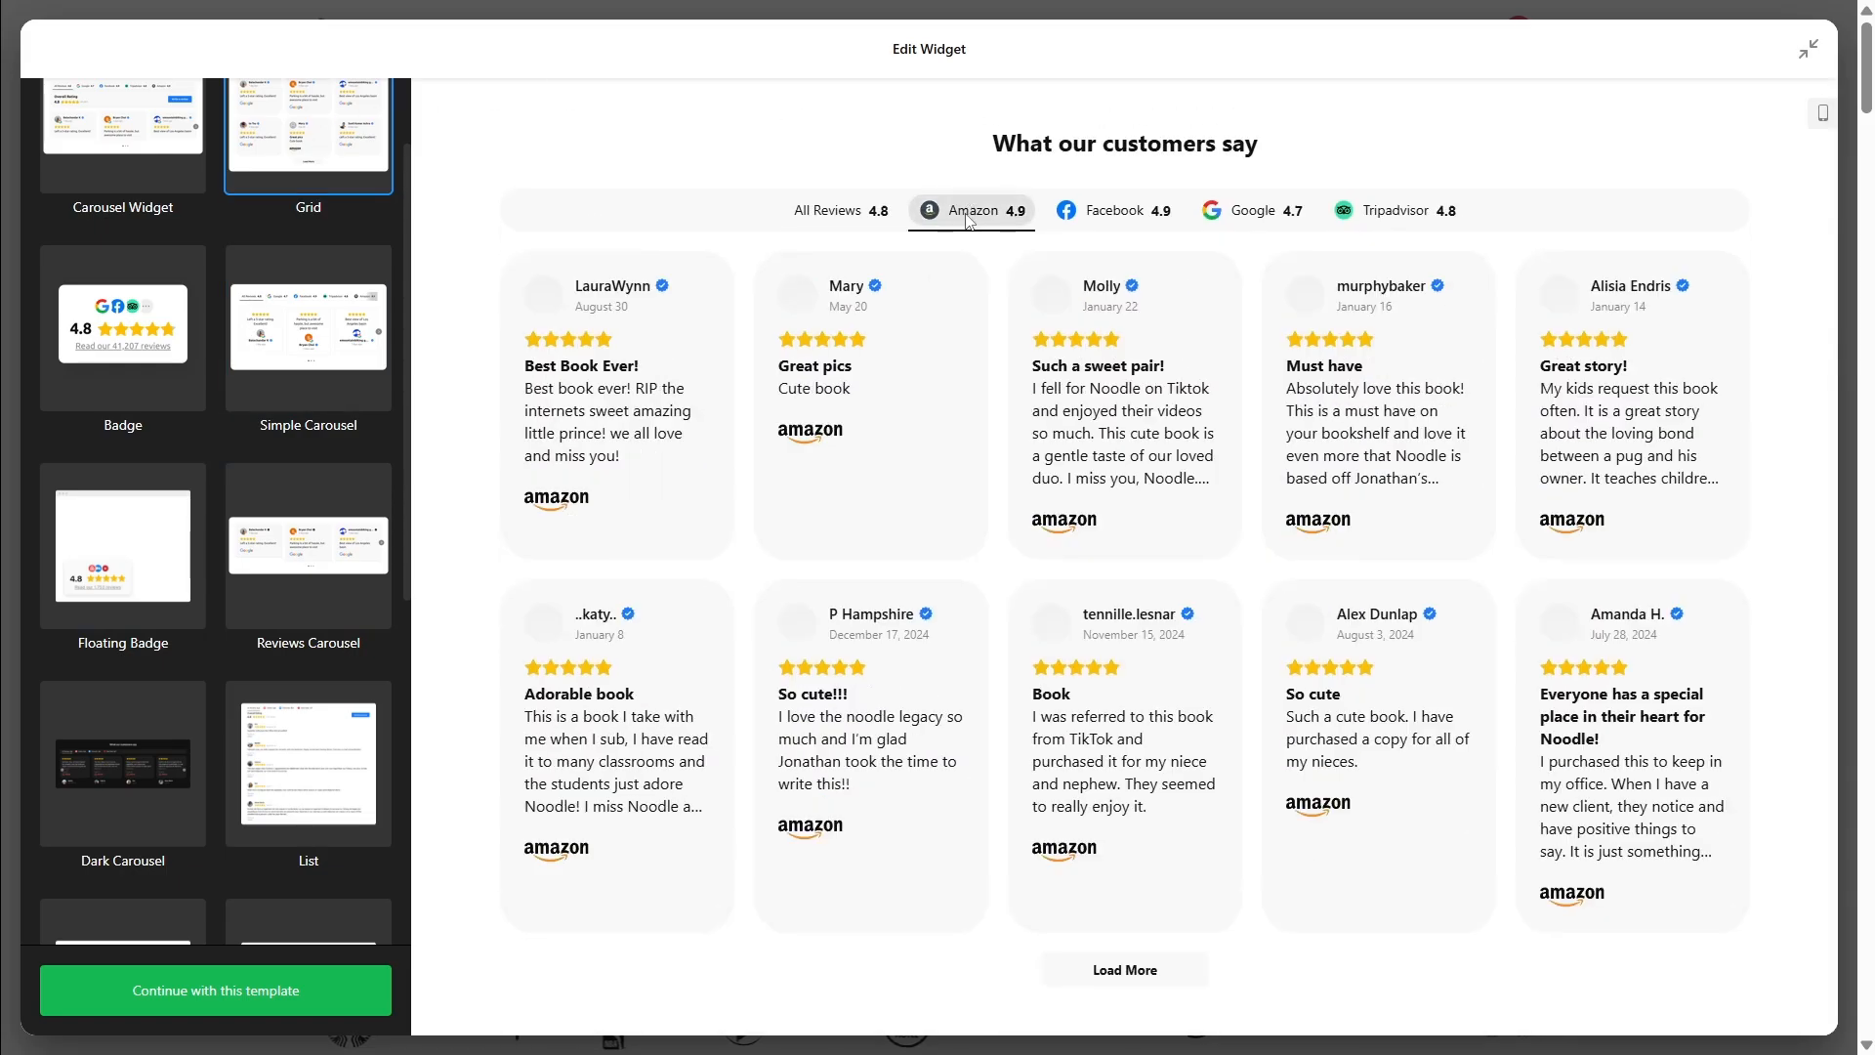
pyautogui.click(1119, 233)
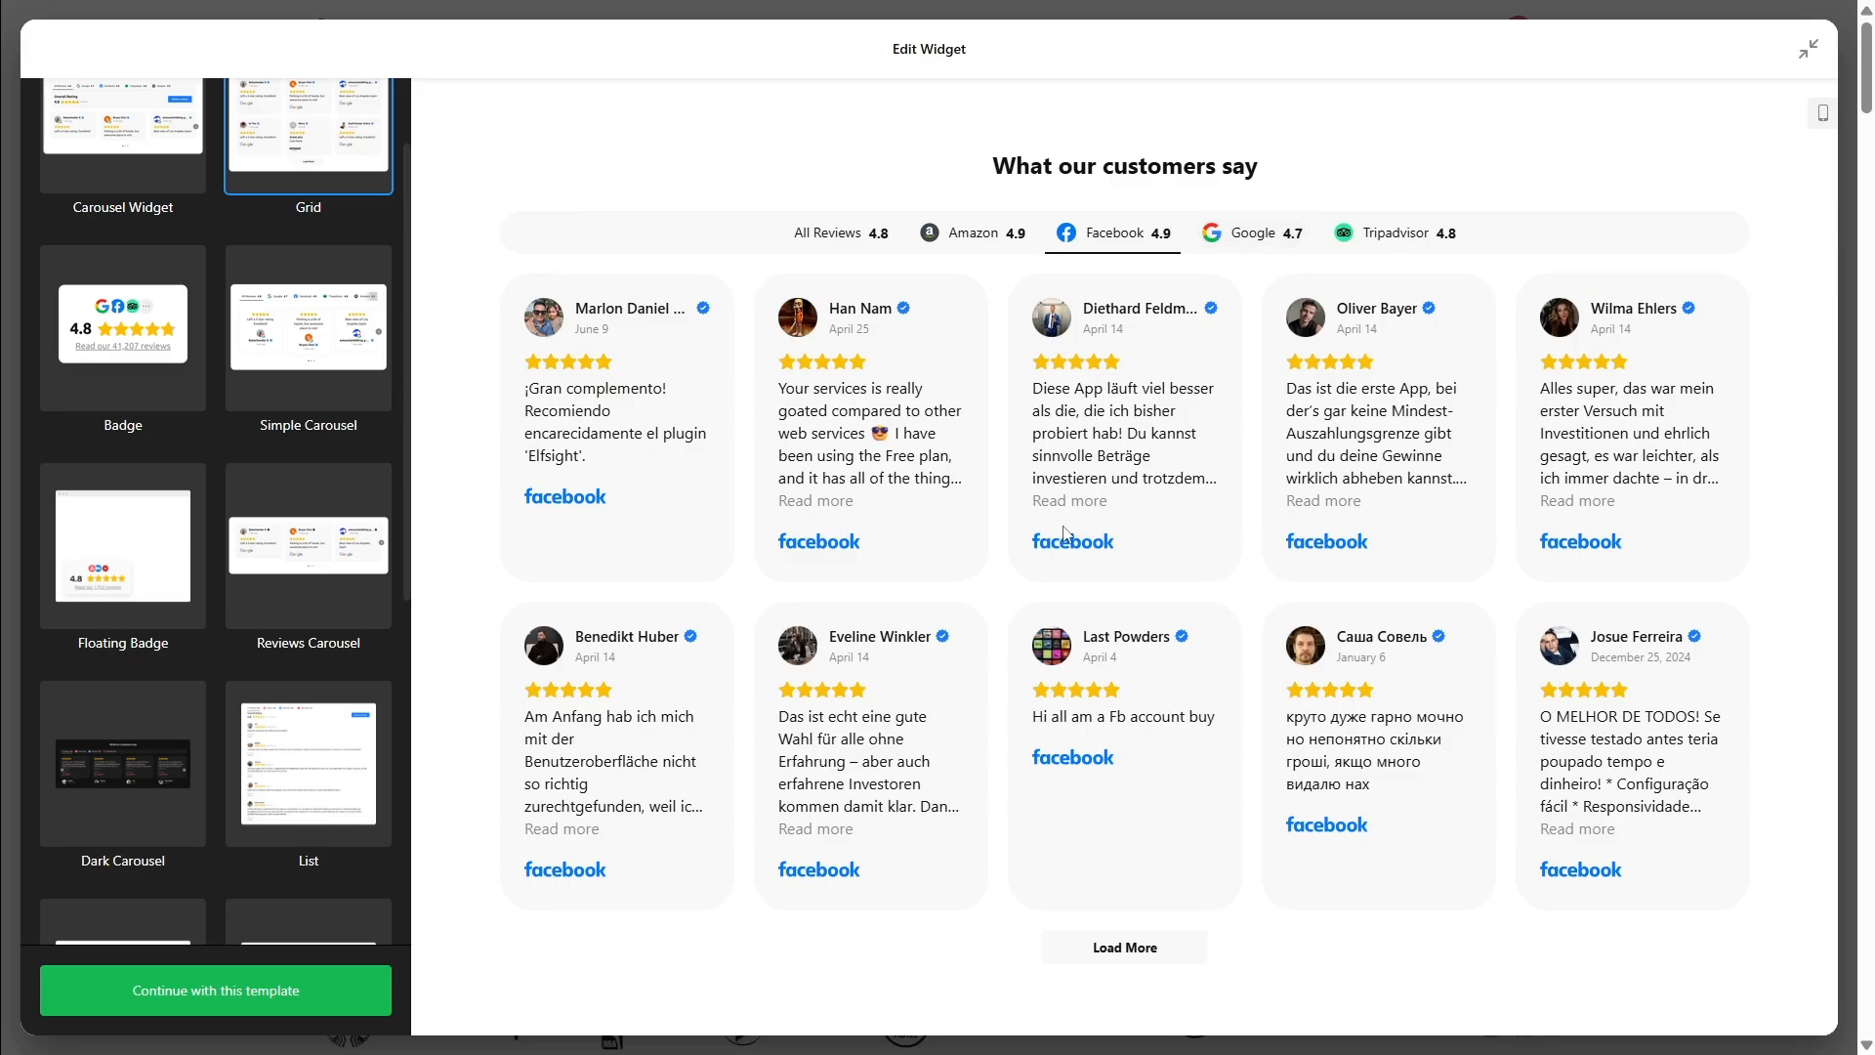
pyautogui.click(1123, 950)
pyautogui.scroll(-6, 1133, 824)
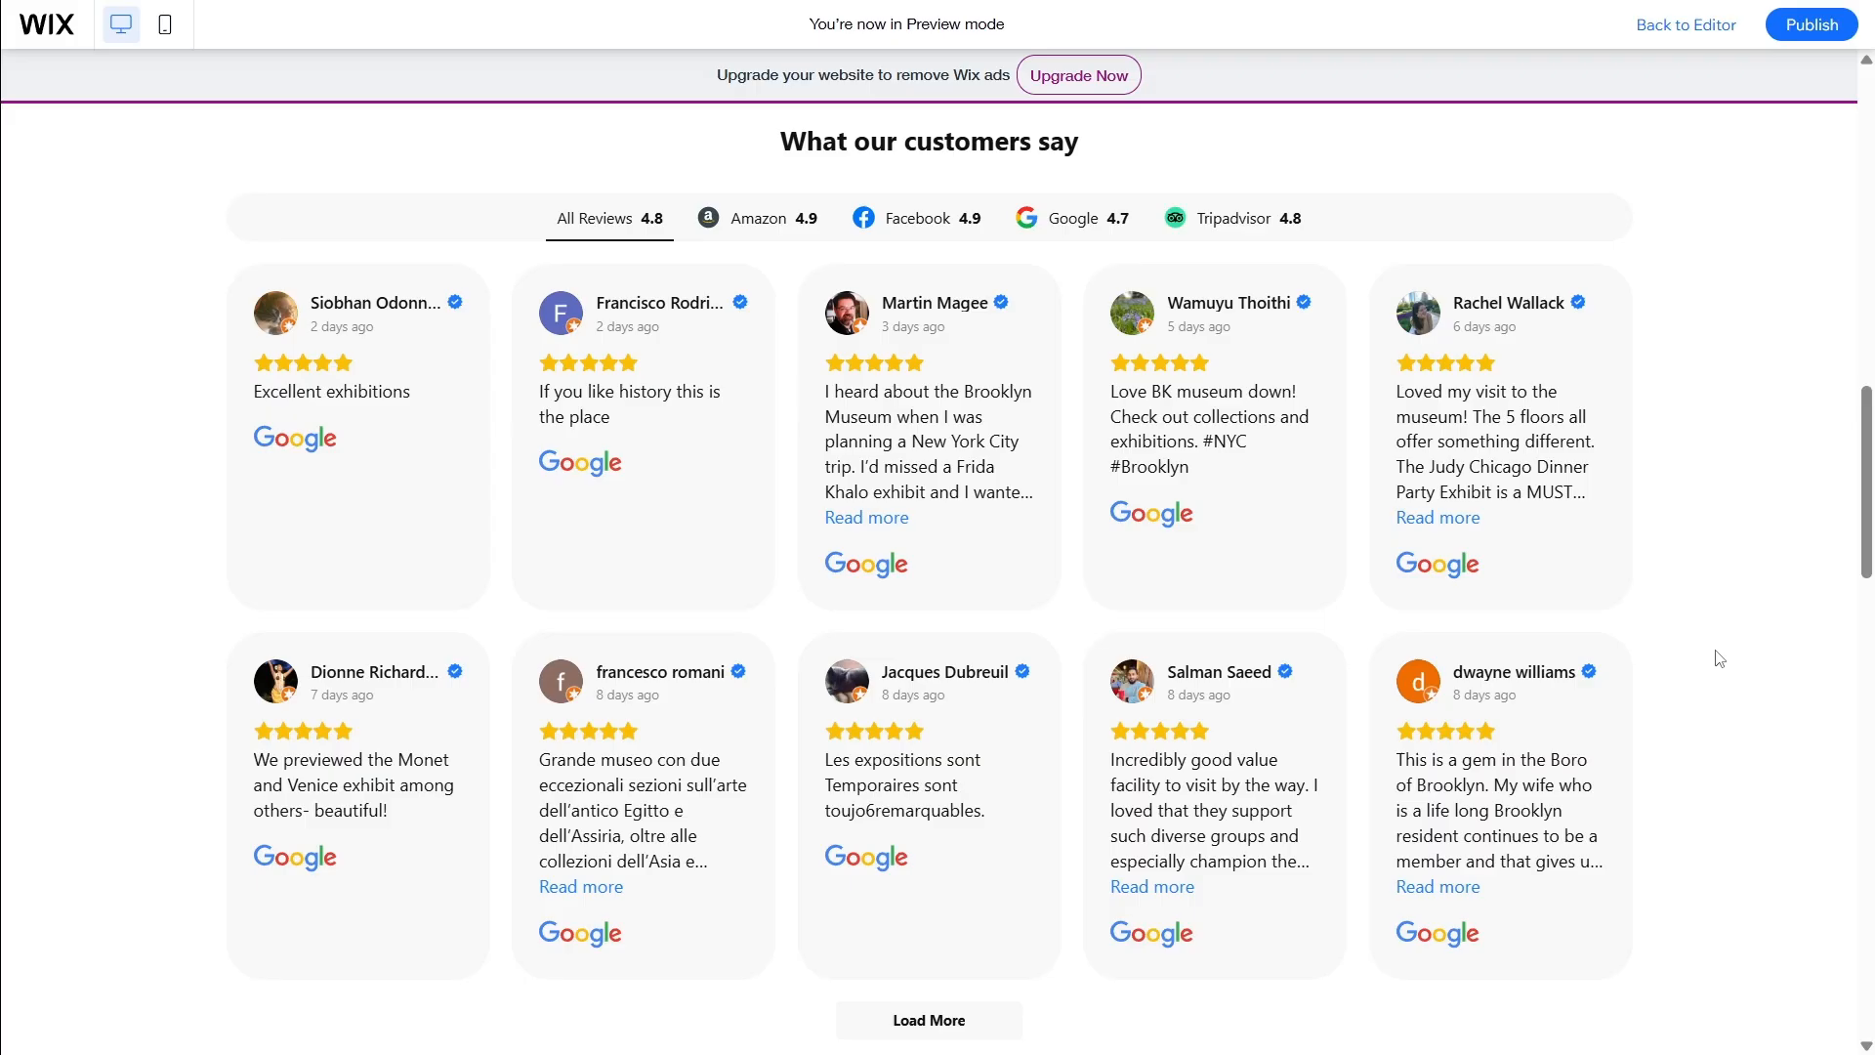
# In Wix Preview, expand and collapse a long review, then filter to Amazon and back to all
pyautogui.click(1434, 518)
pyautogui.click(1430, 545)
pyautogui.click(757, 220)
pyautogui.click(657, 227)
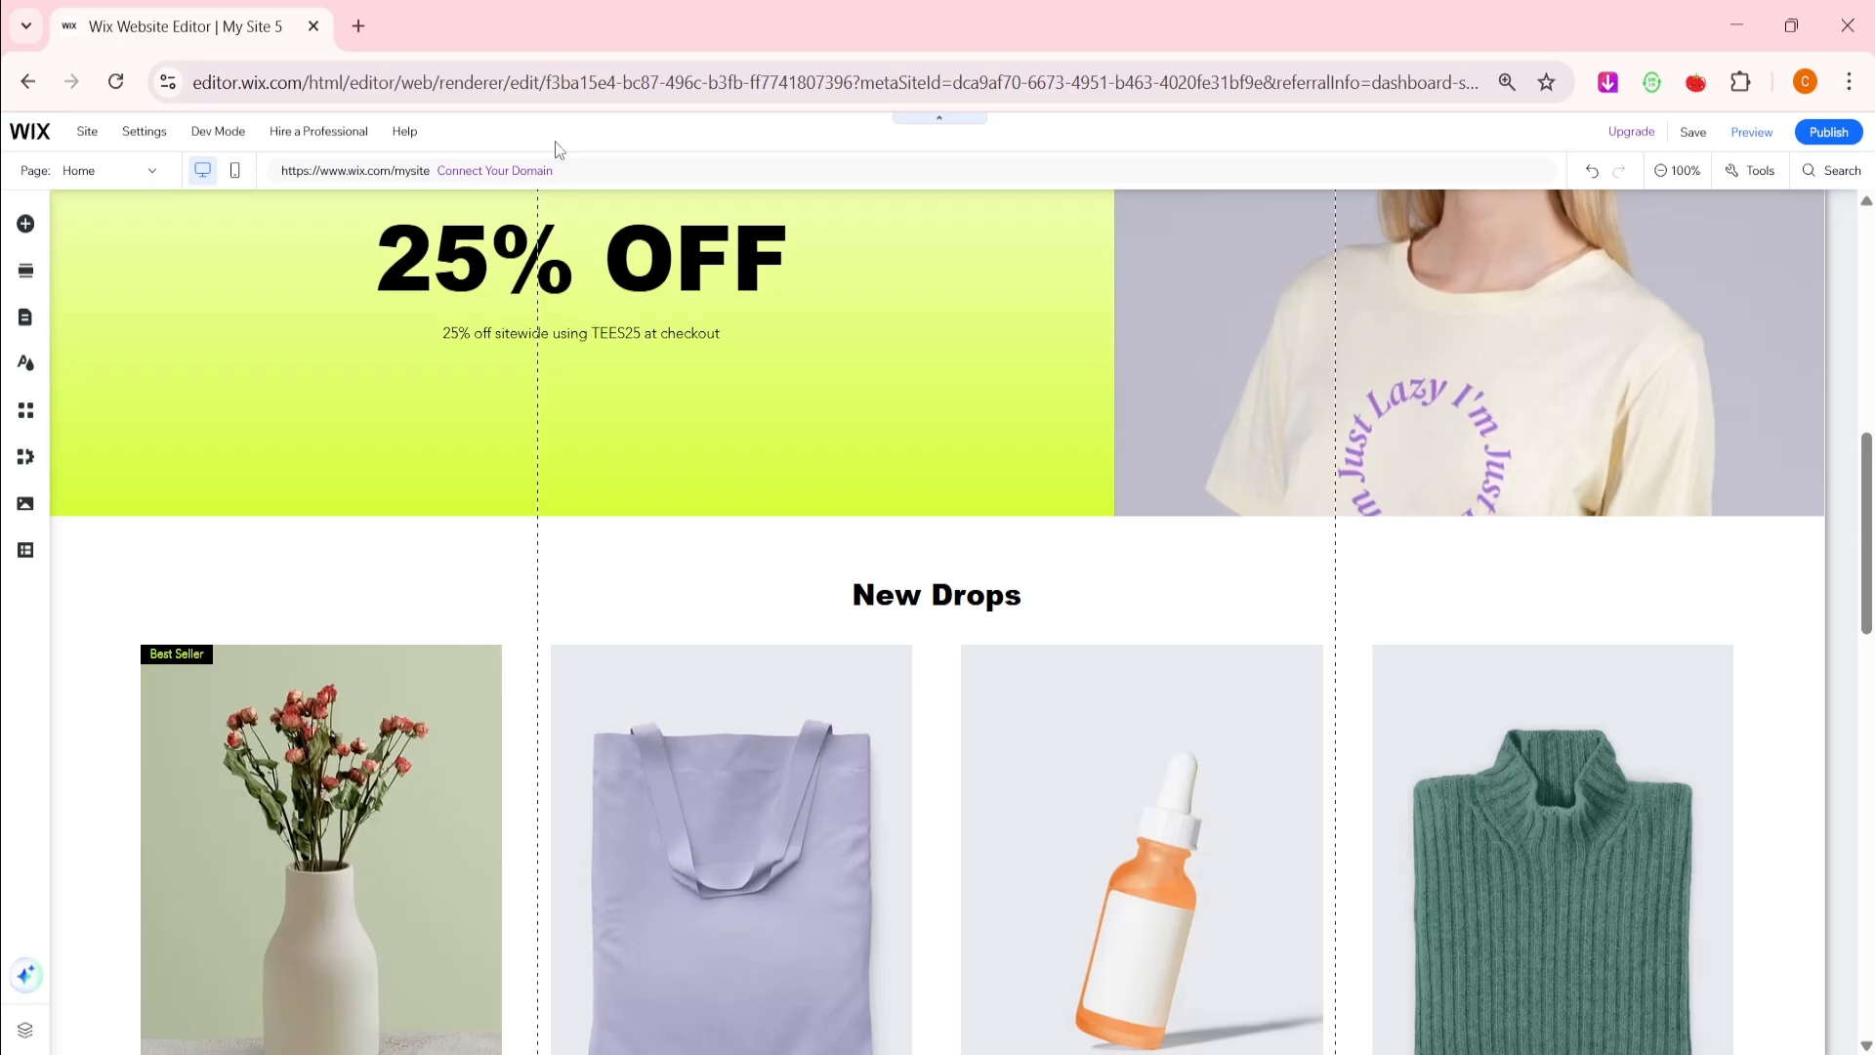
# Load the elfsight.com homepage in a new browser tab
pyautogui.click(365, 12)
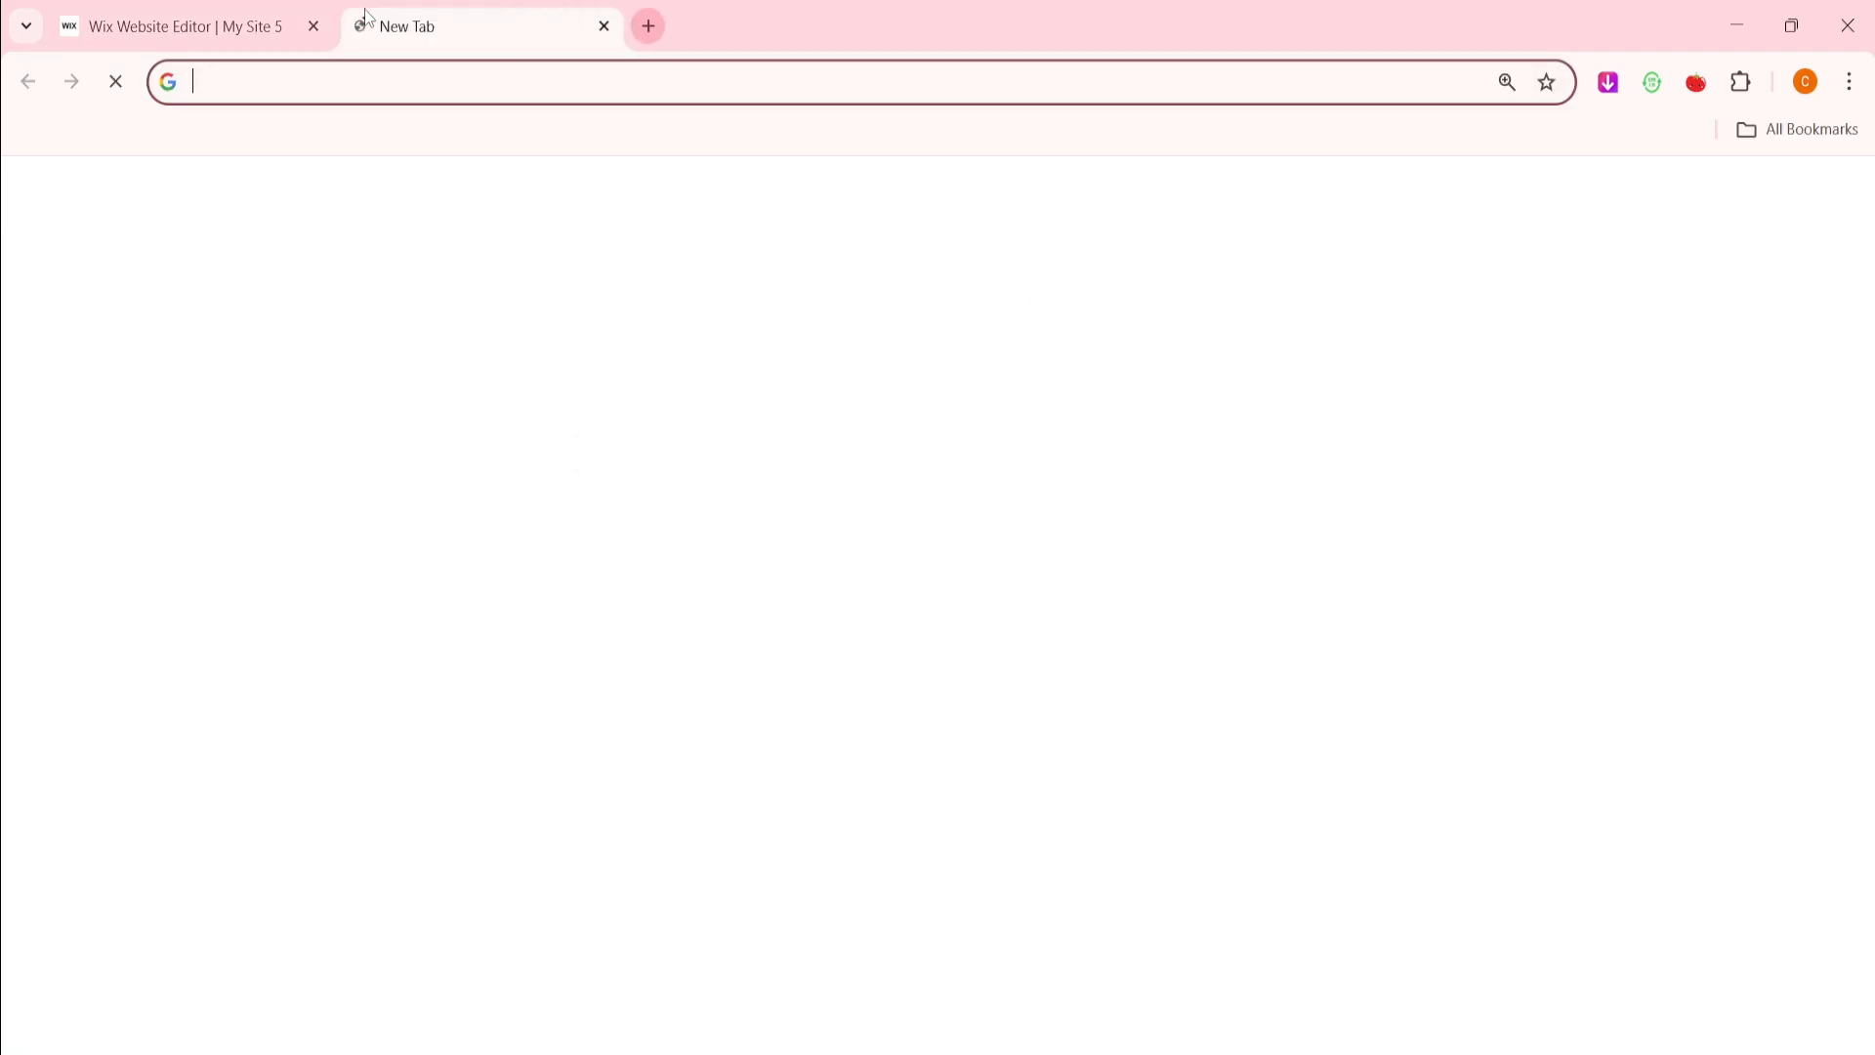
pyautogui.press('Return')
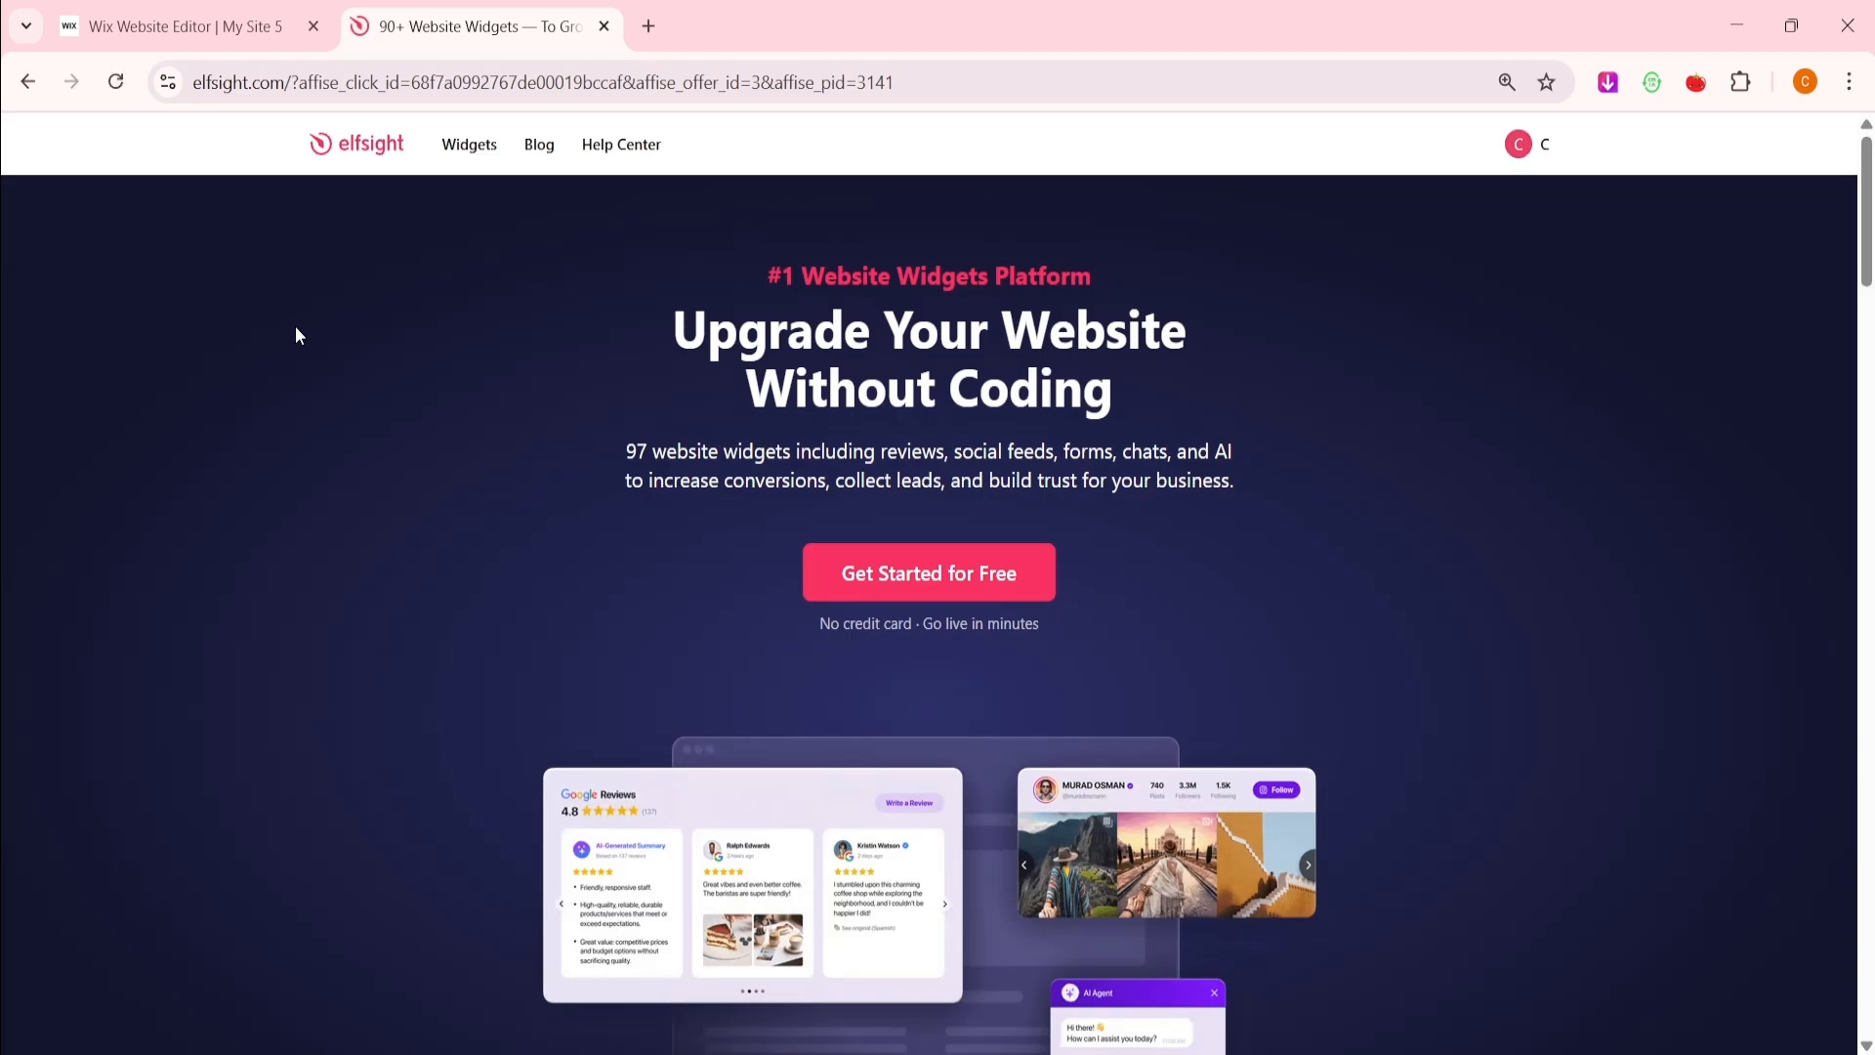
# Go to All-in-One Reviews from the Widgets menu and start creating the widget for free
pyautogui.moveTo(460, 154)
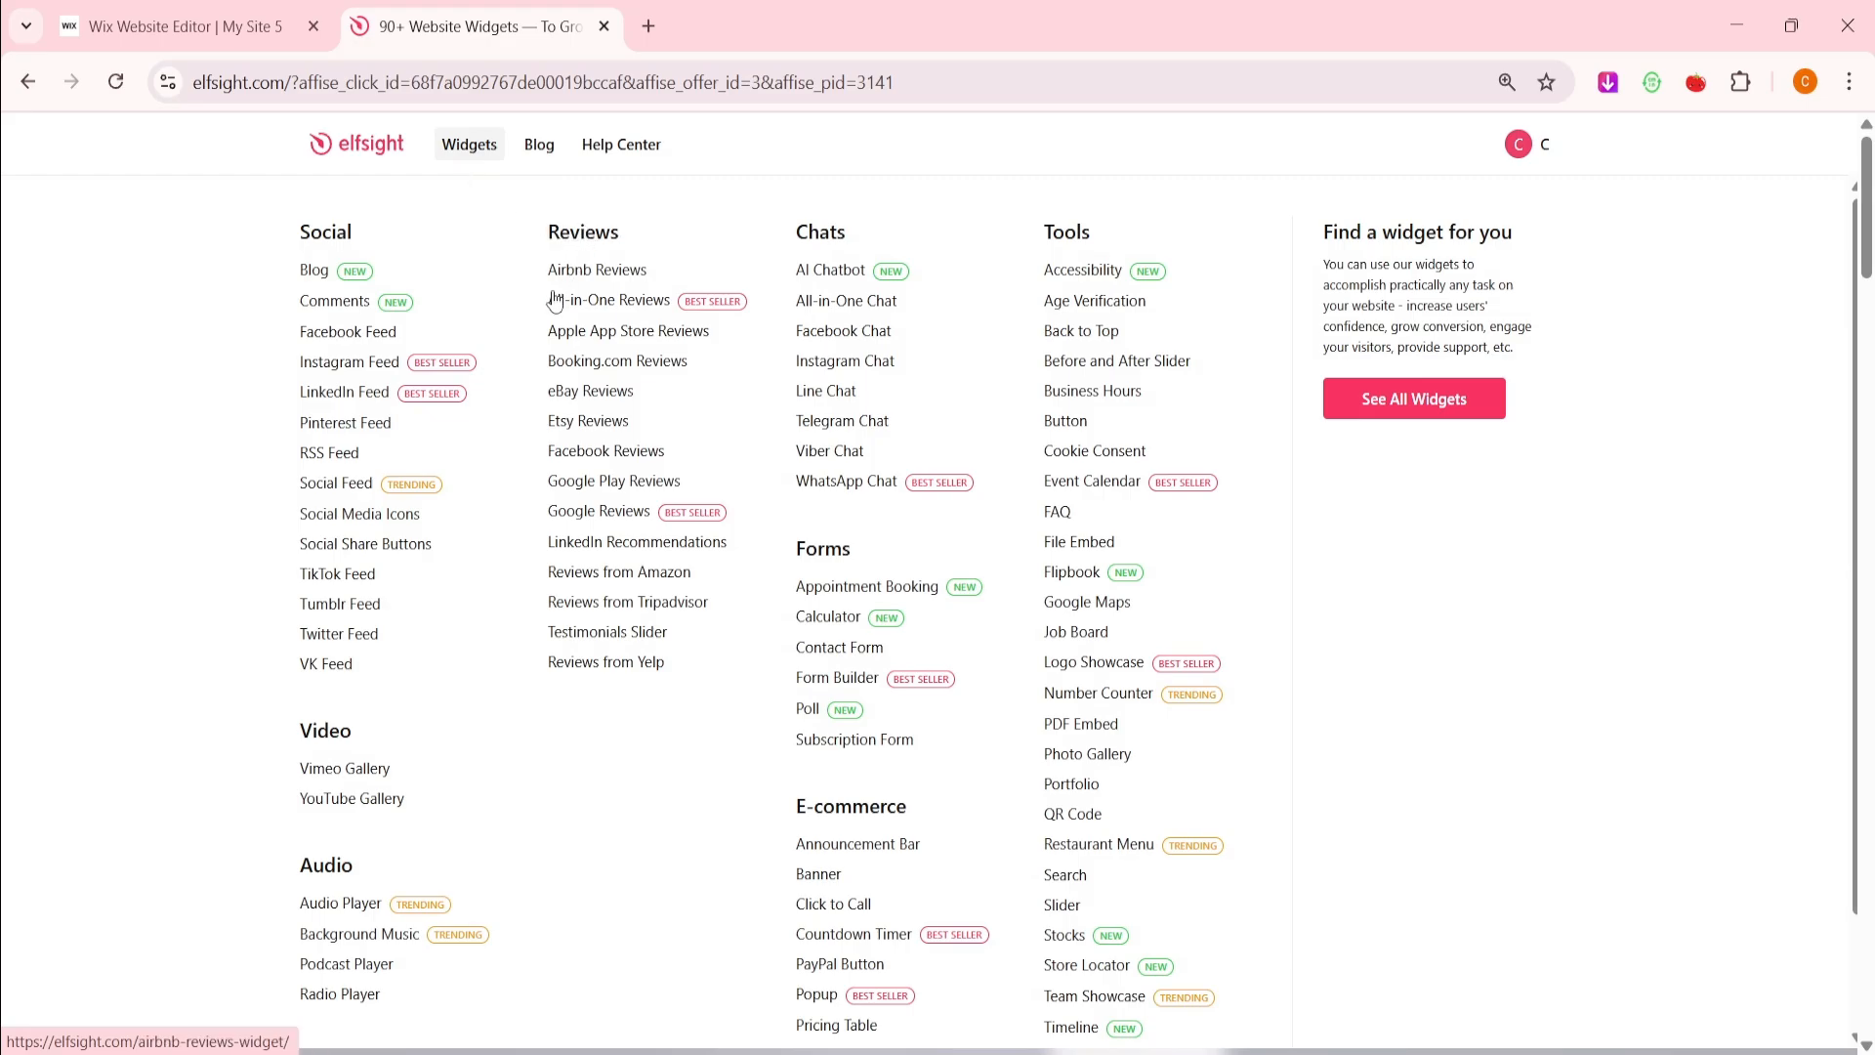
pyautogui.click(619, 302)
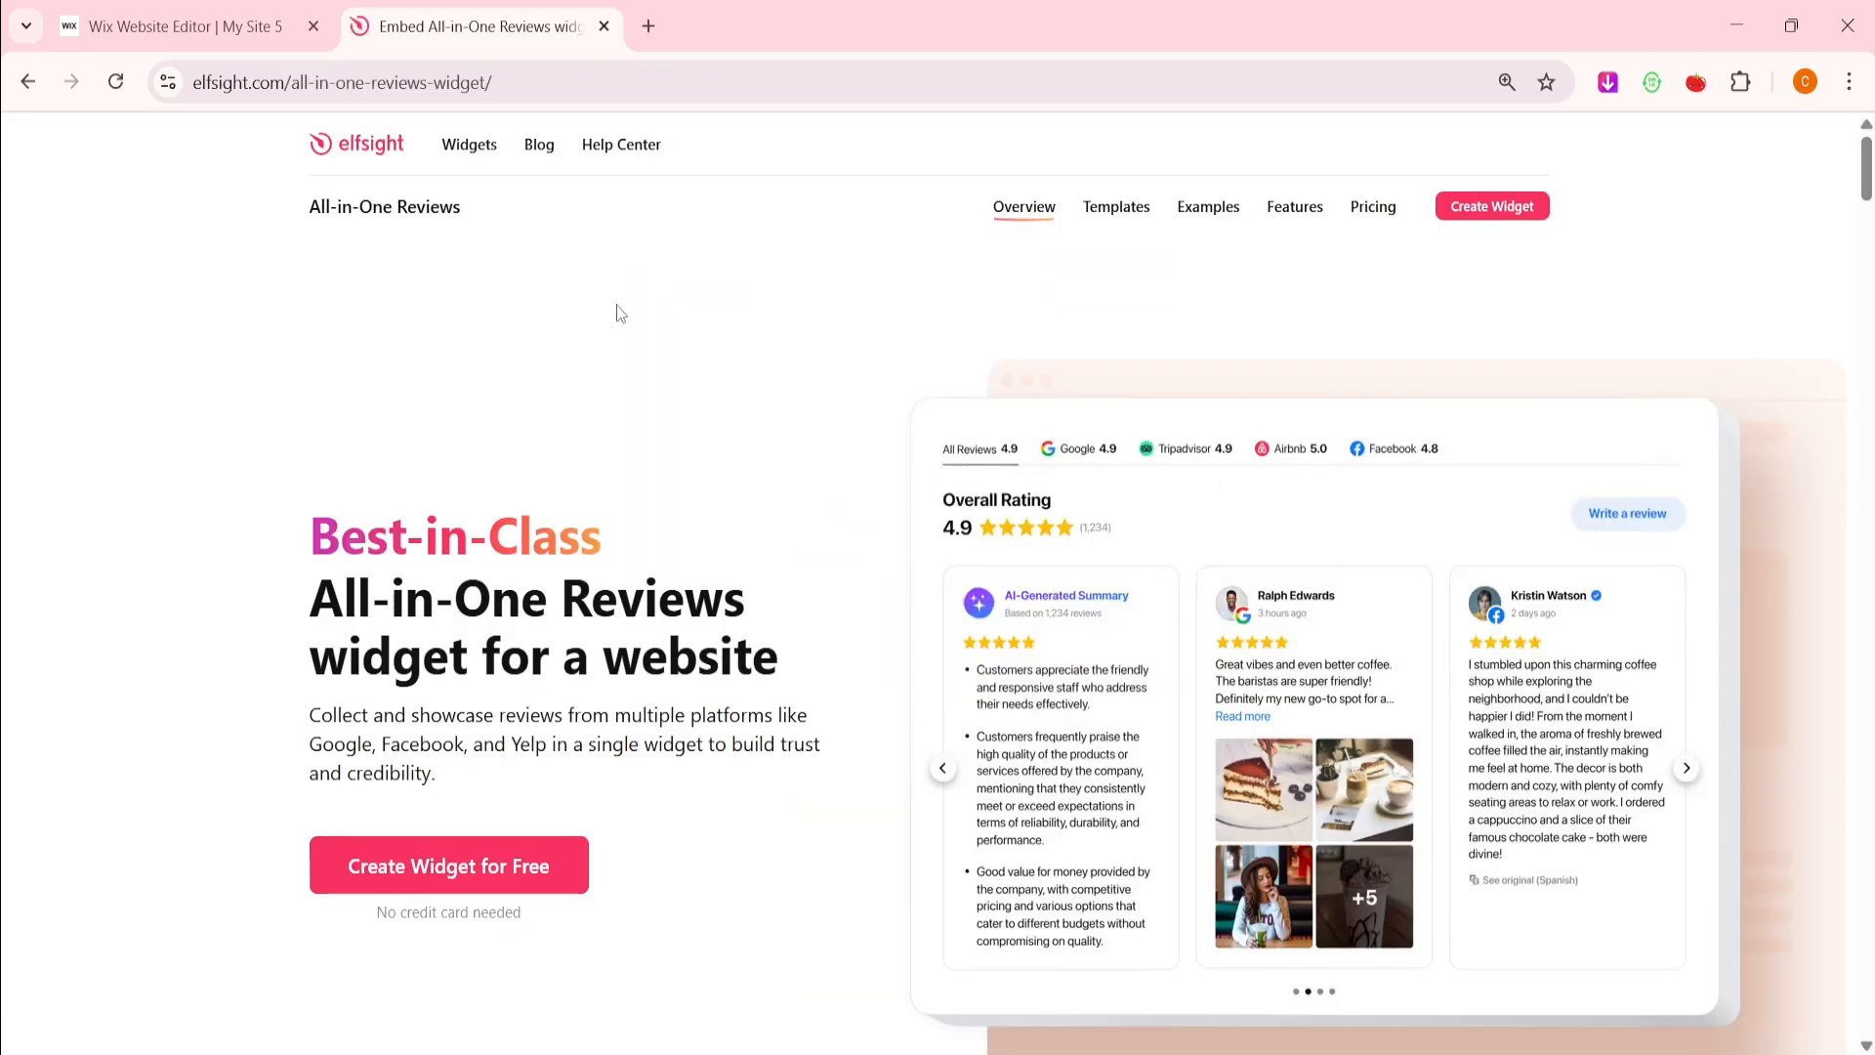
pyautogui.click(449, 865)
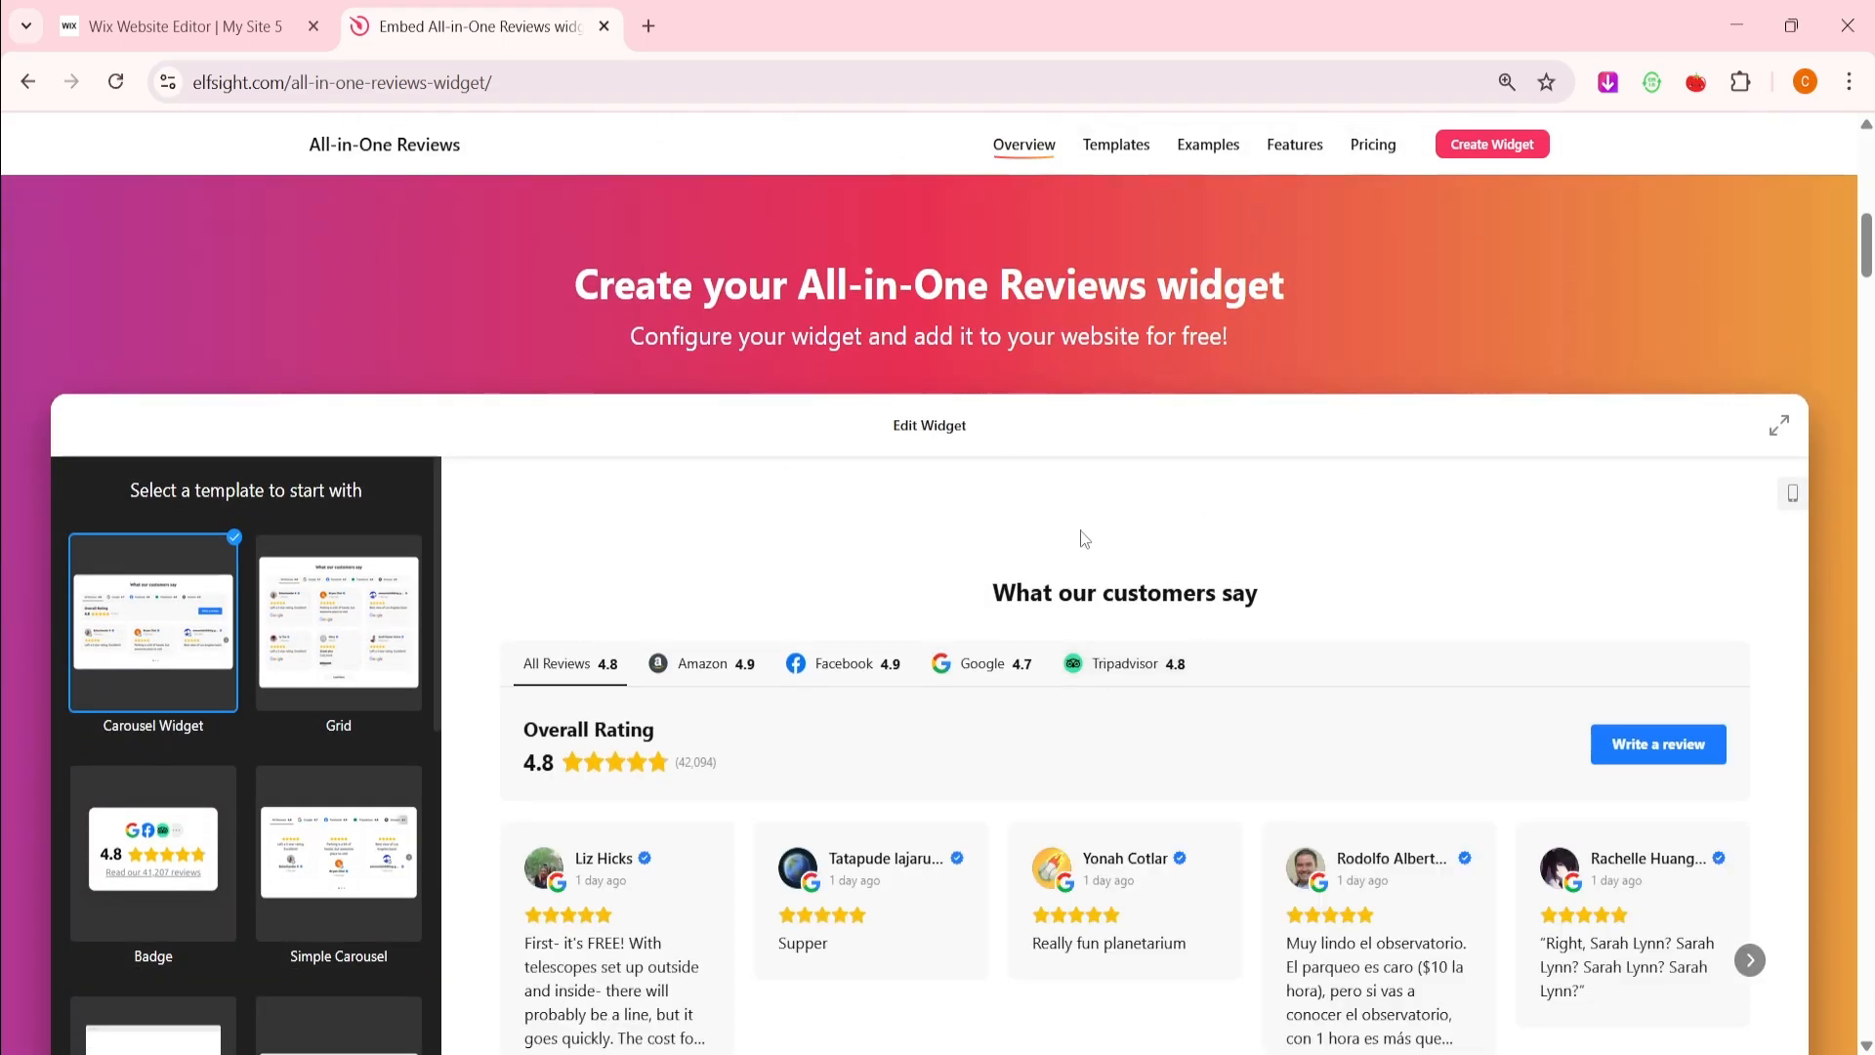
# Enlarge the editor and preview Halloween, Sidebar, Masonry, Slider, List, Carousel, Floating Badge and Simple Carousel templates
pyautogui.click(1778, 427)
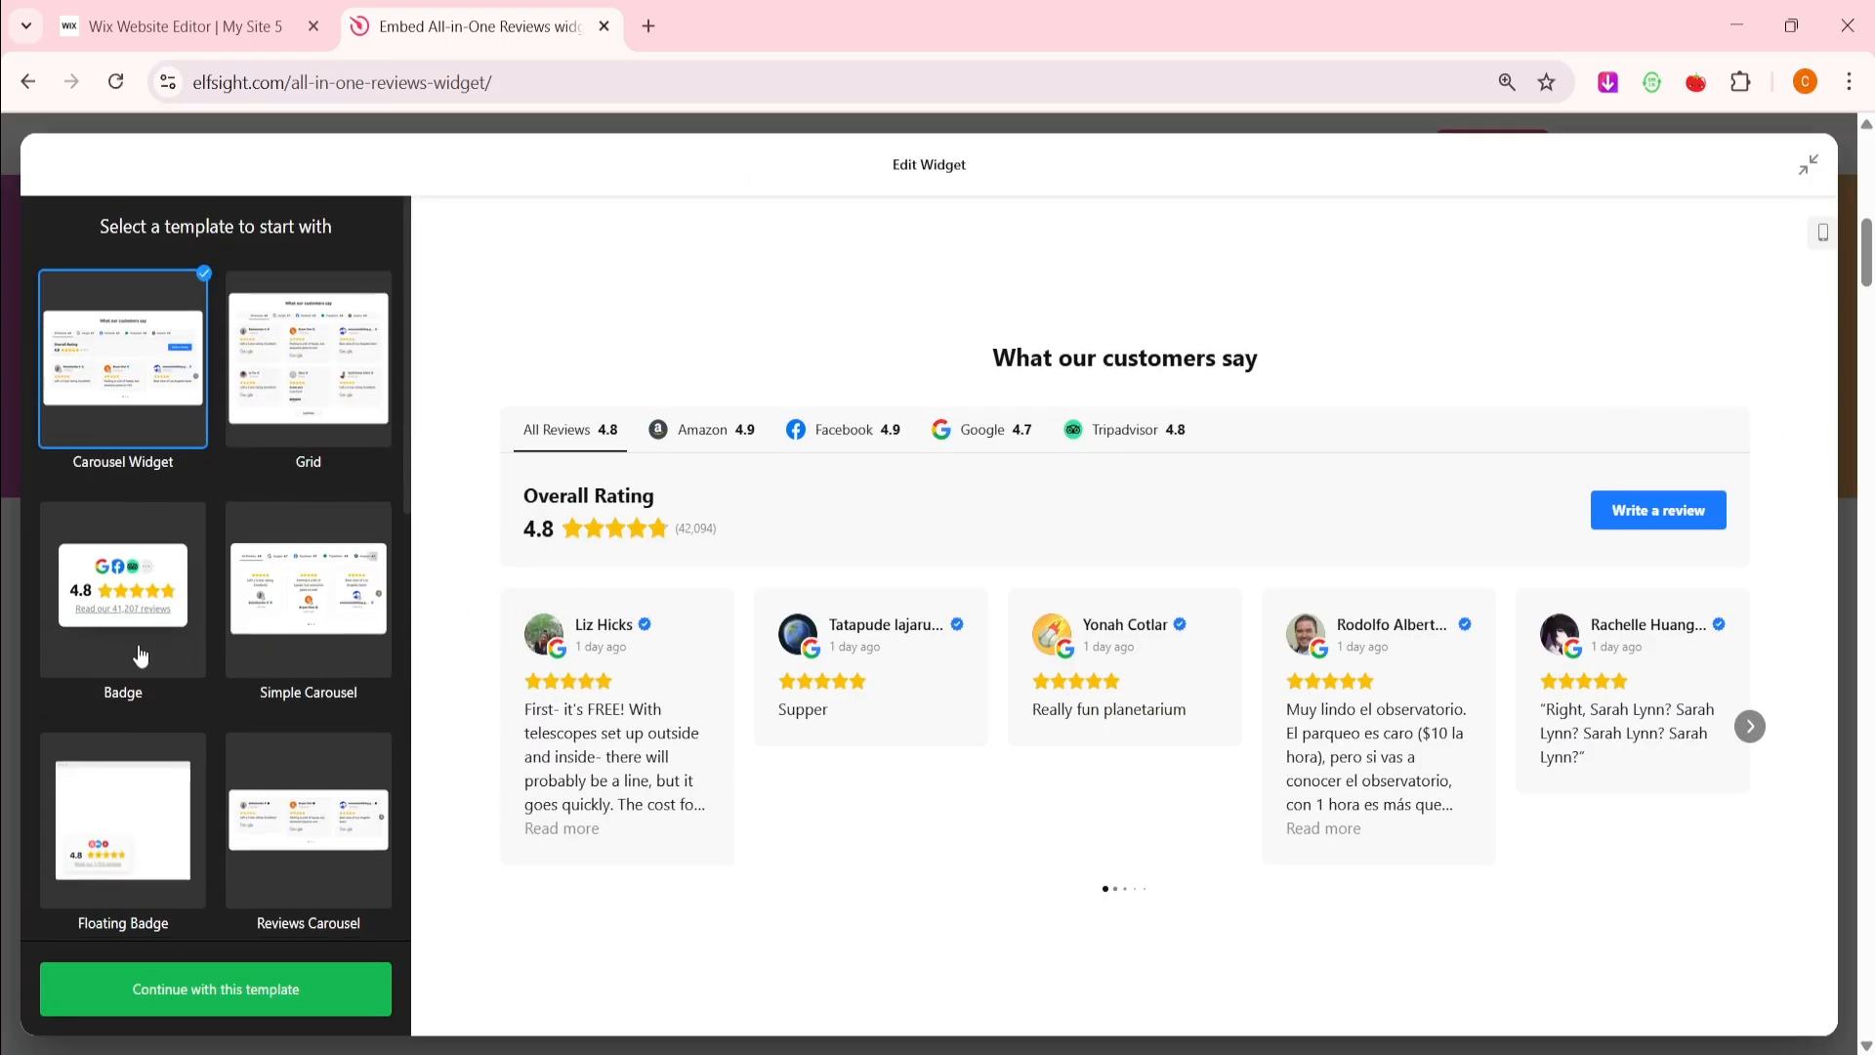
pyautogui.scroll(-5, 143, 654)
pyautogui.click(269, 730)
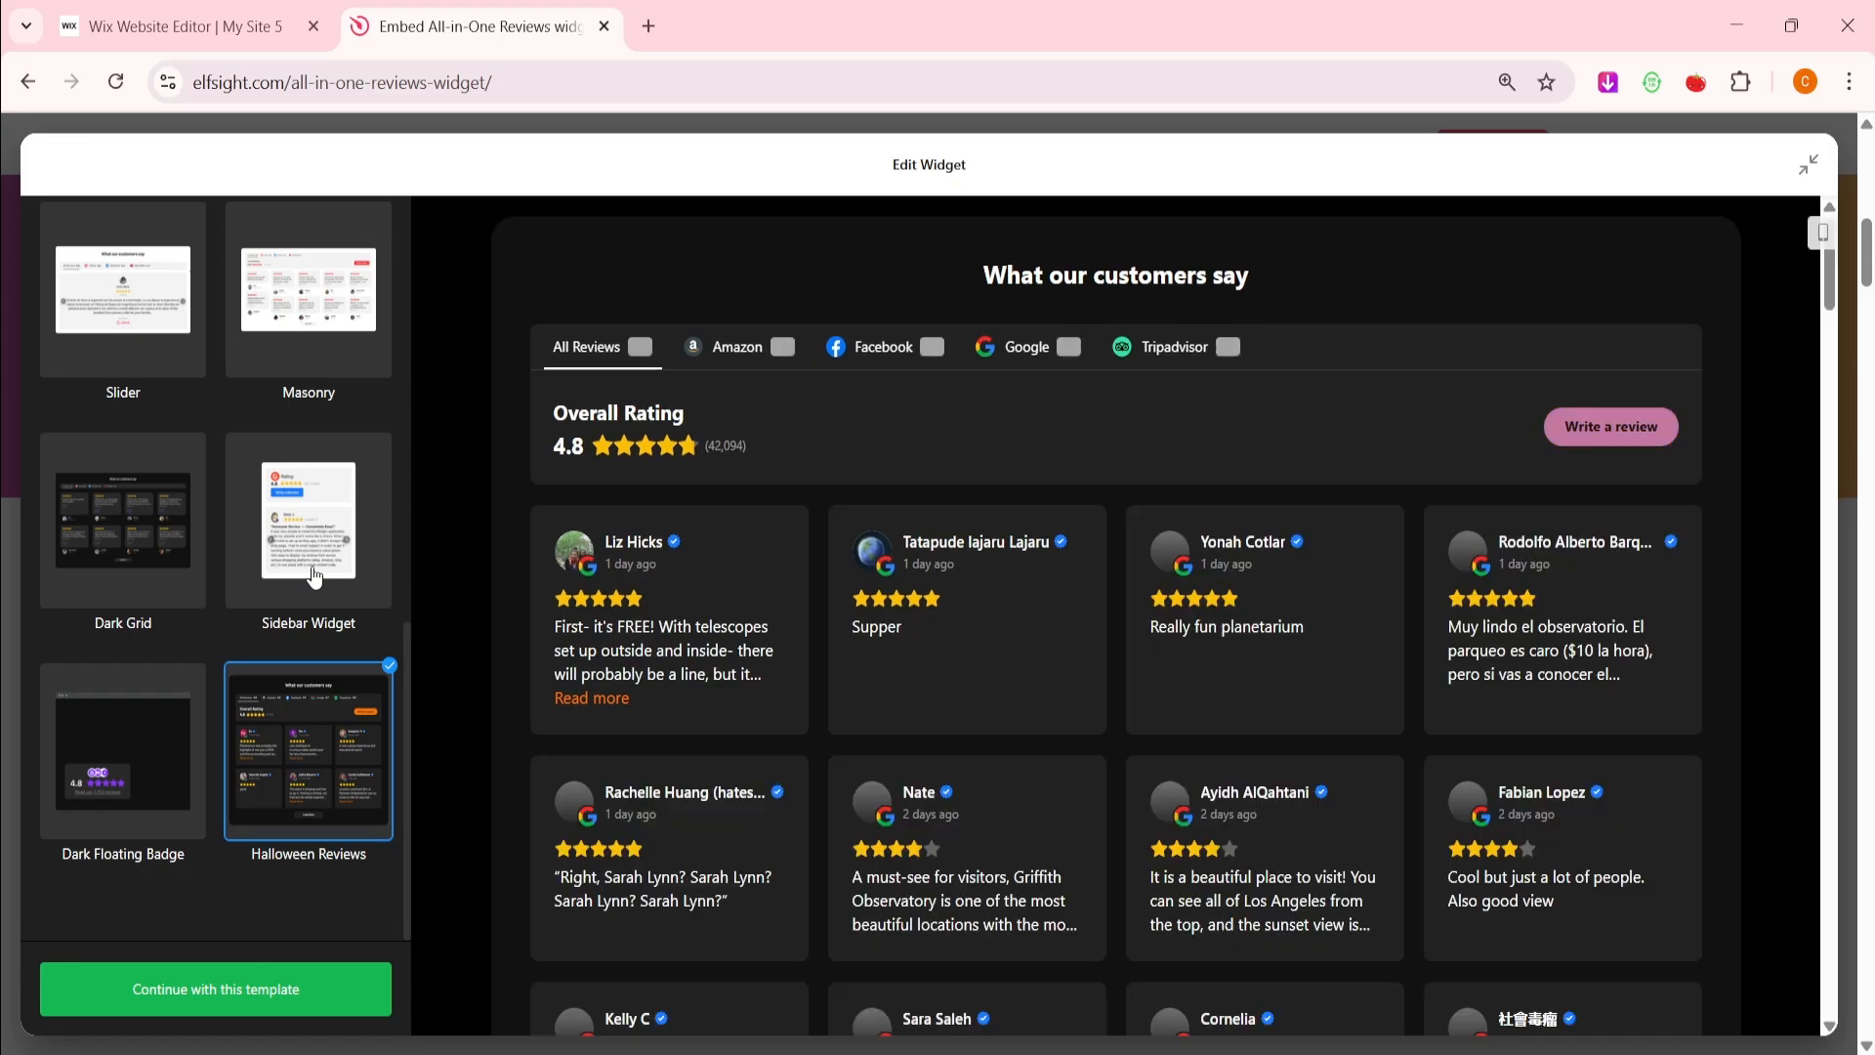
pyautogui.click(284, 528)
pyautogui.scroll(2, 283, 529)
pyautogui.click(284, 528)
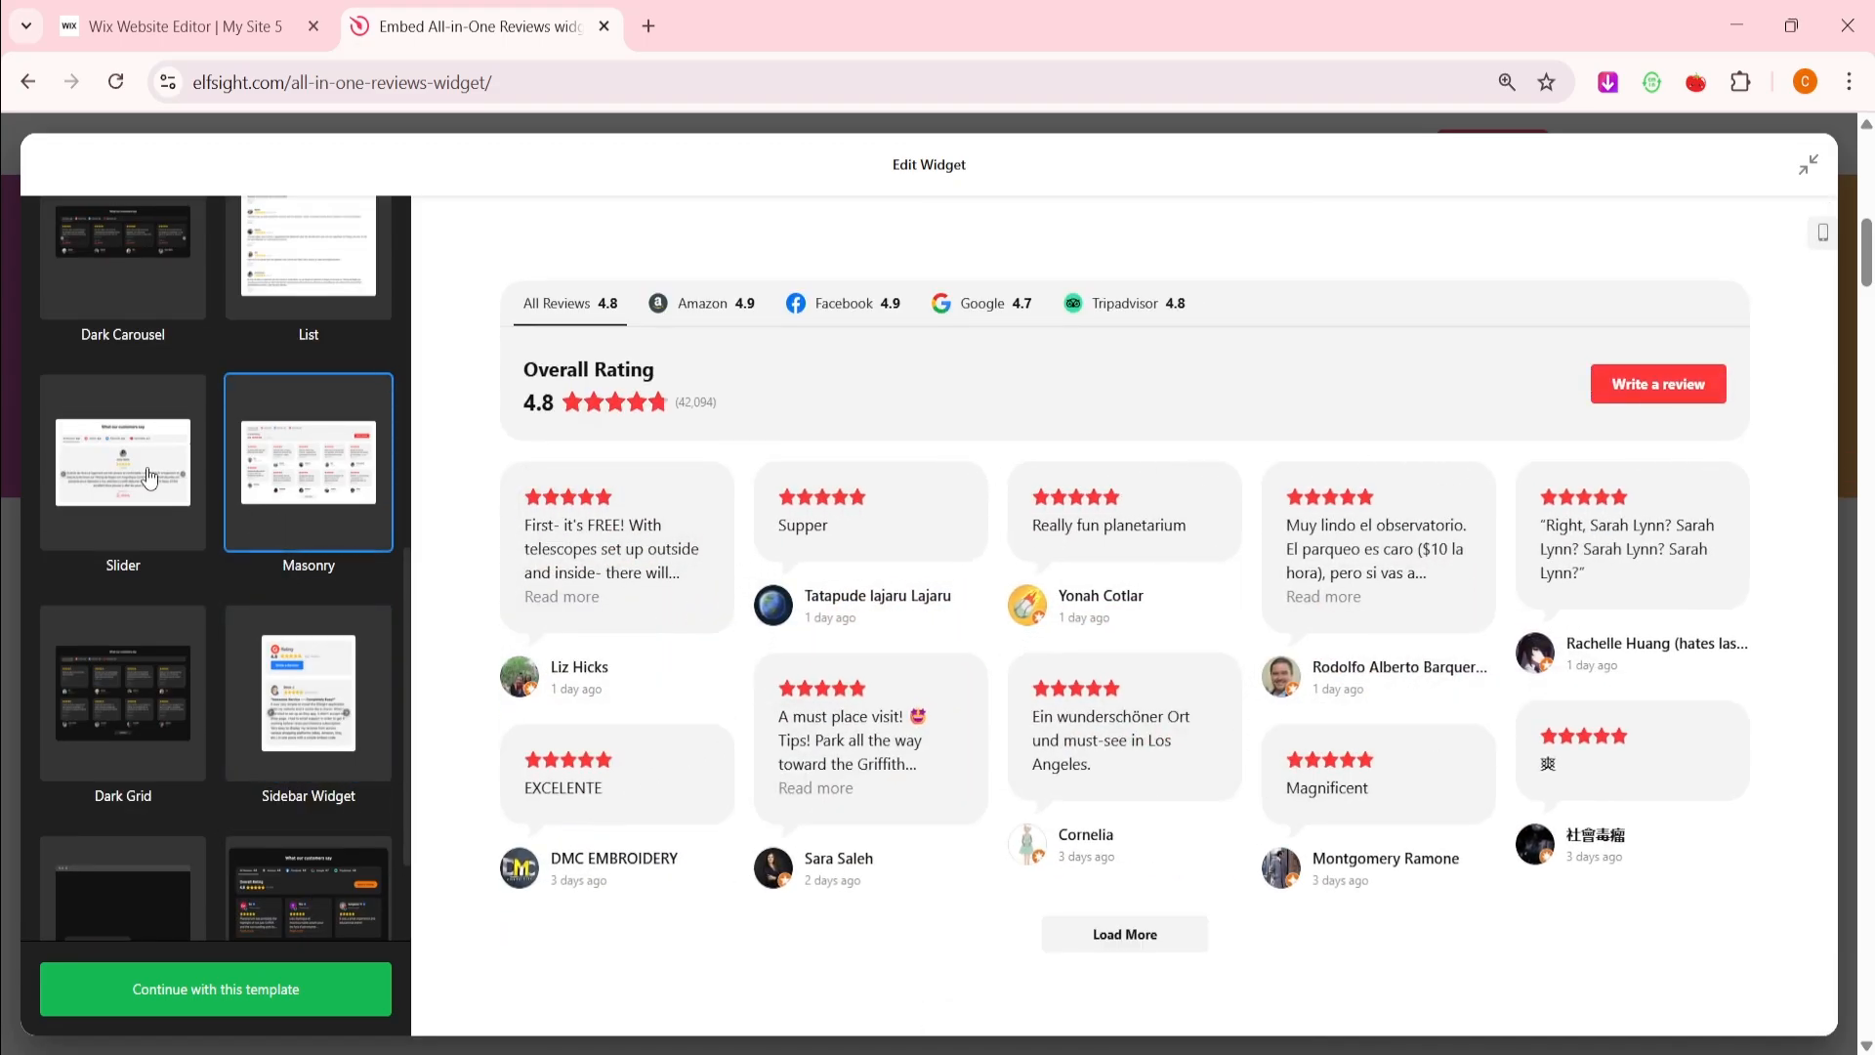
pyautogui.click(149, 479)
pyautogui.scroll(3, 209, 467)
pyautogui.click(262, 604)
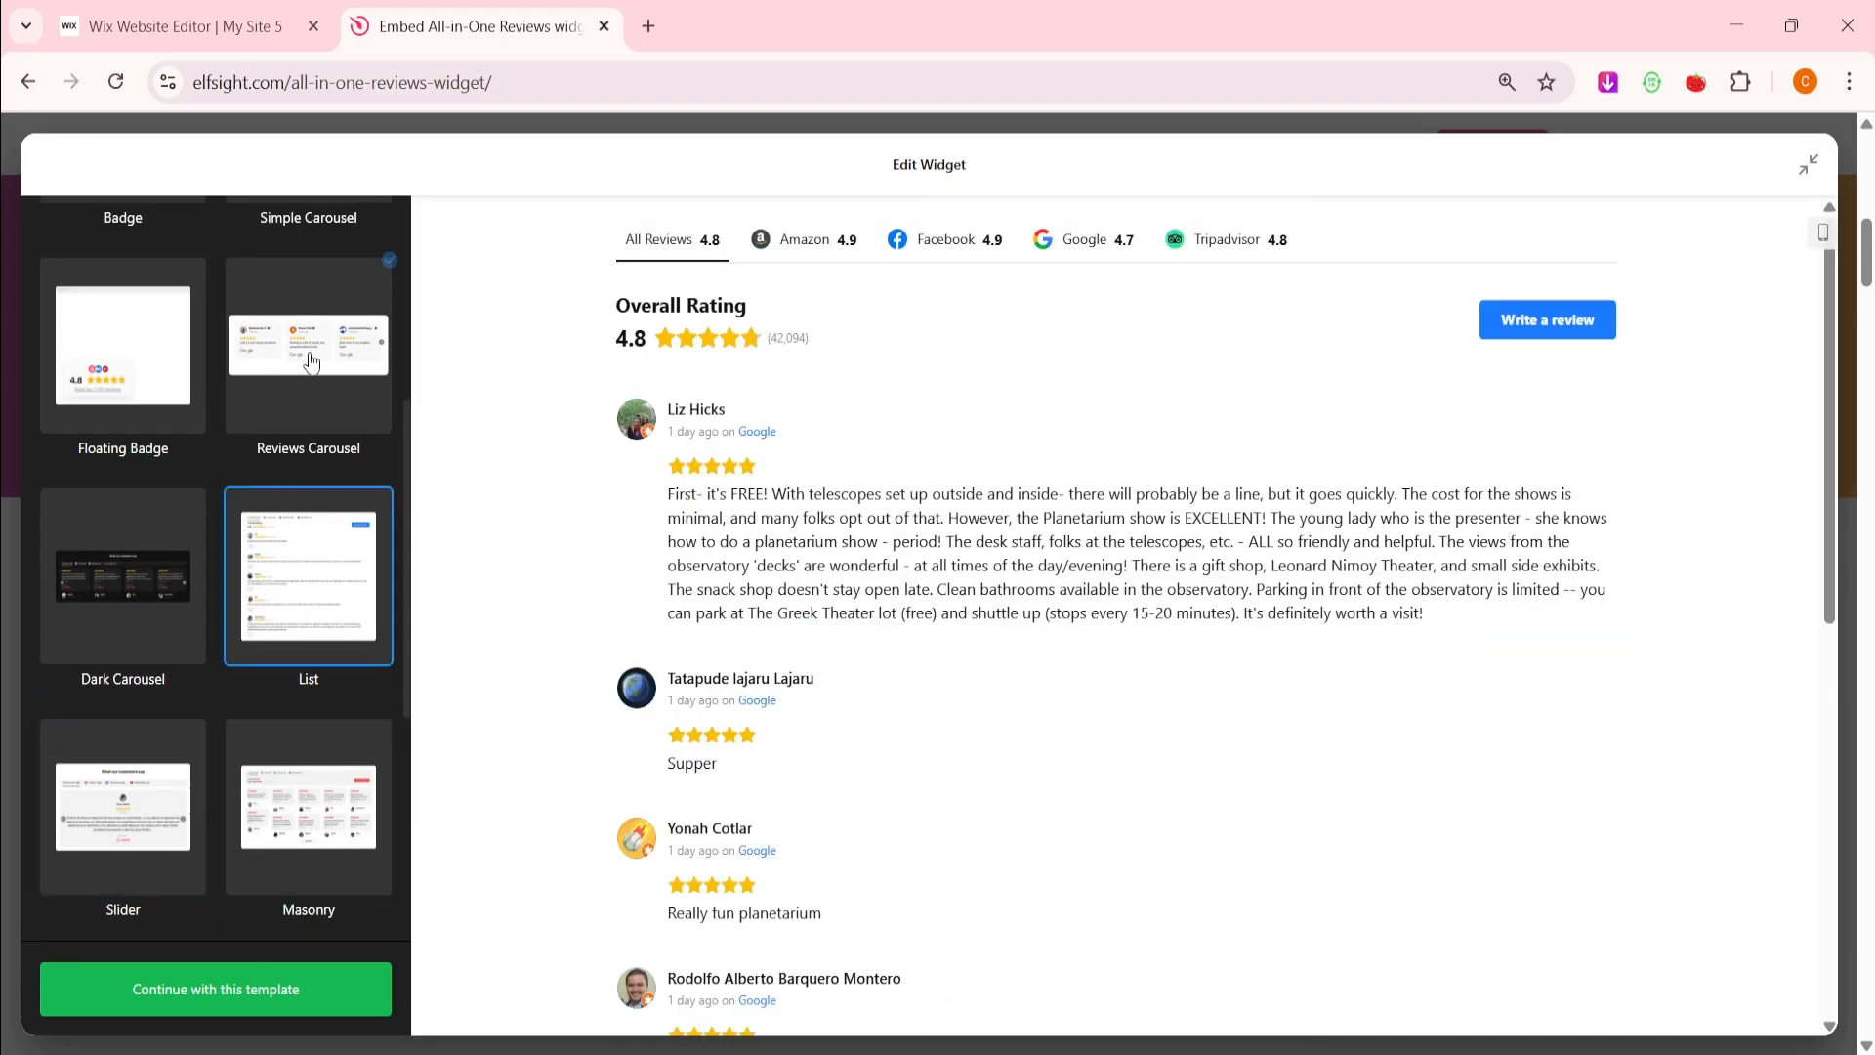
pyautogui.click(284, 411)
pyautogui.scroll(2, 284, 410)
pyautogui.click(136, 506)
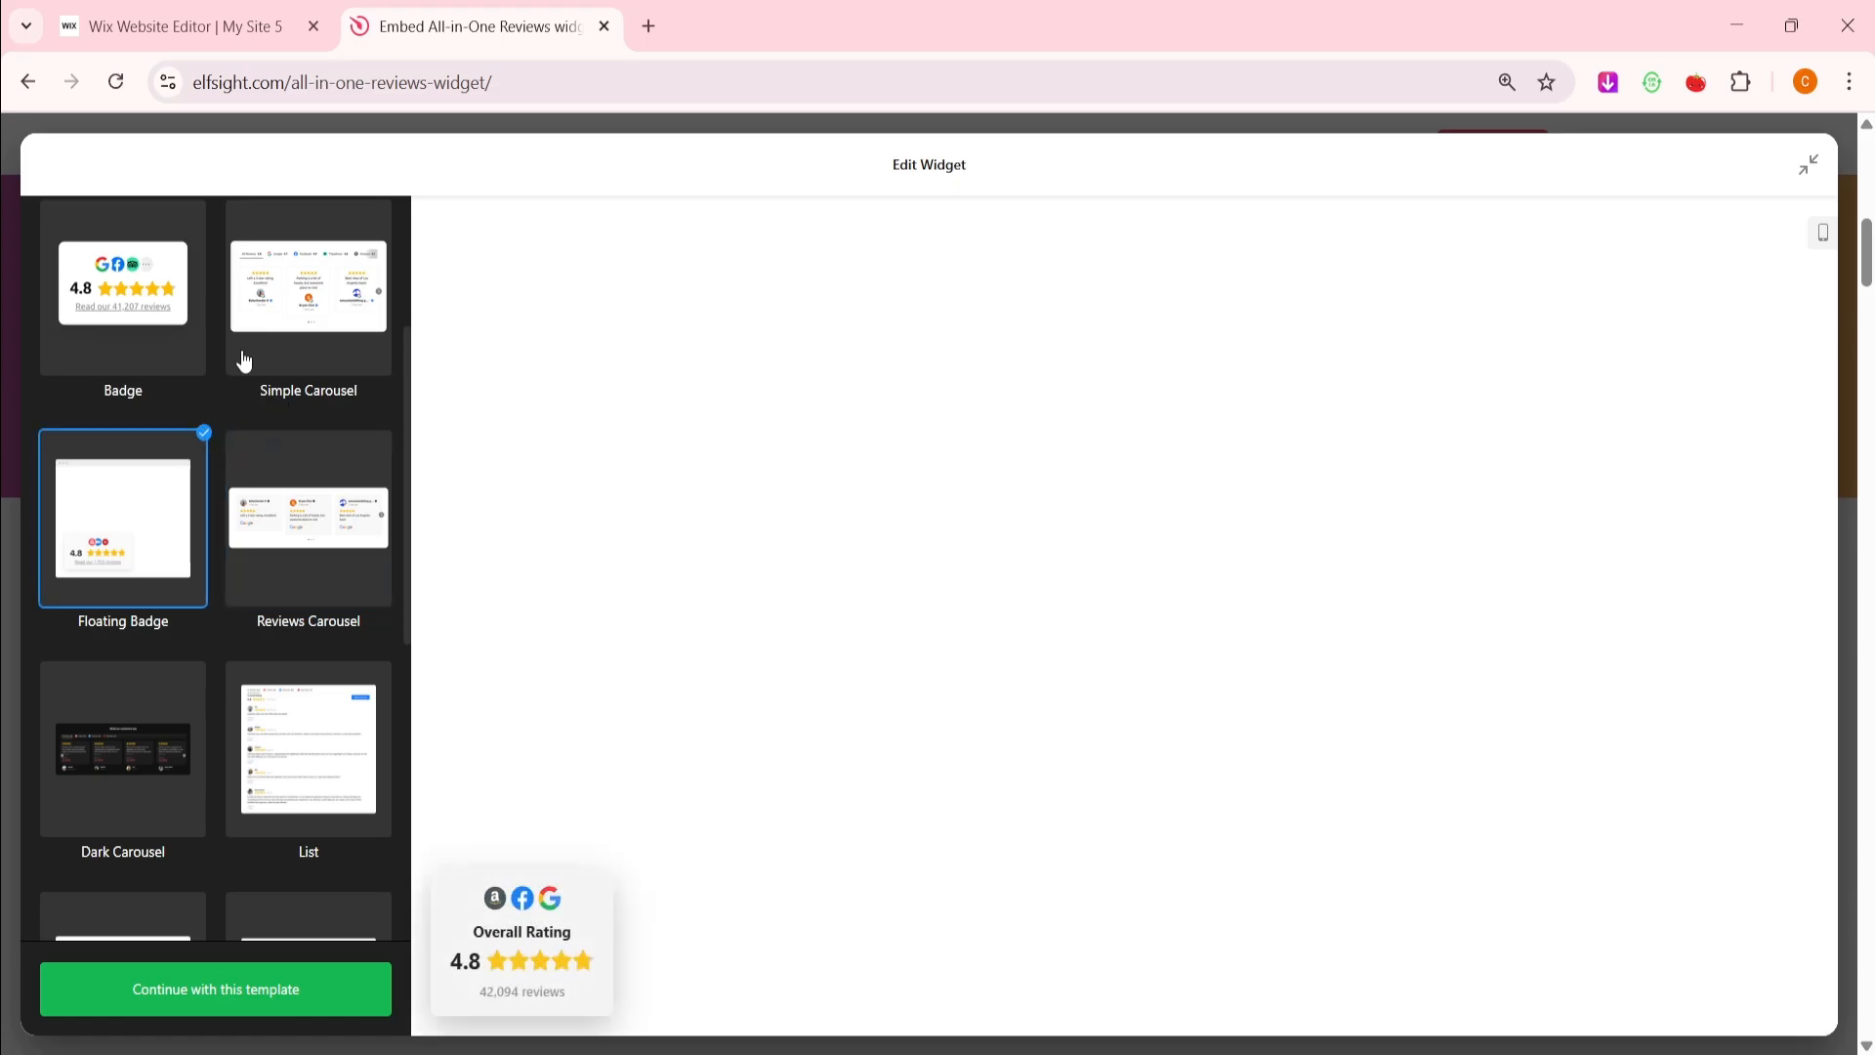
pyautogui.click(284, 317)
pyautogui.scroll(3, 306, 430)
# Select Grid, check its Amazon, Facebook and All tabs, and continue with this template
pyautogui.click(307, 430)
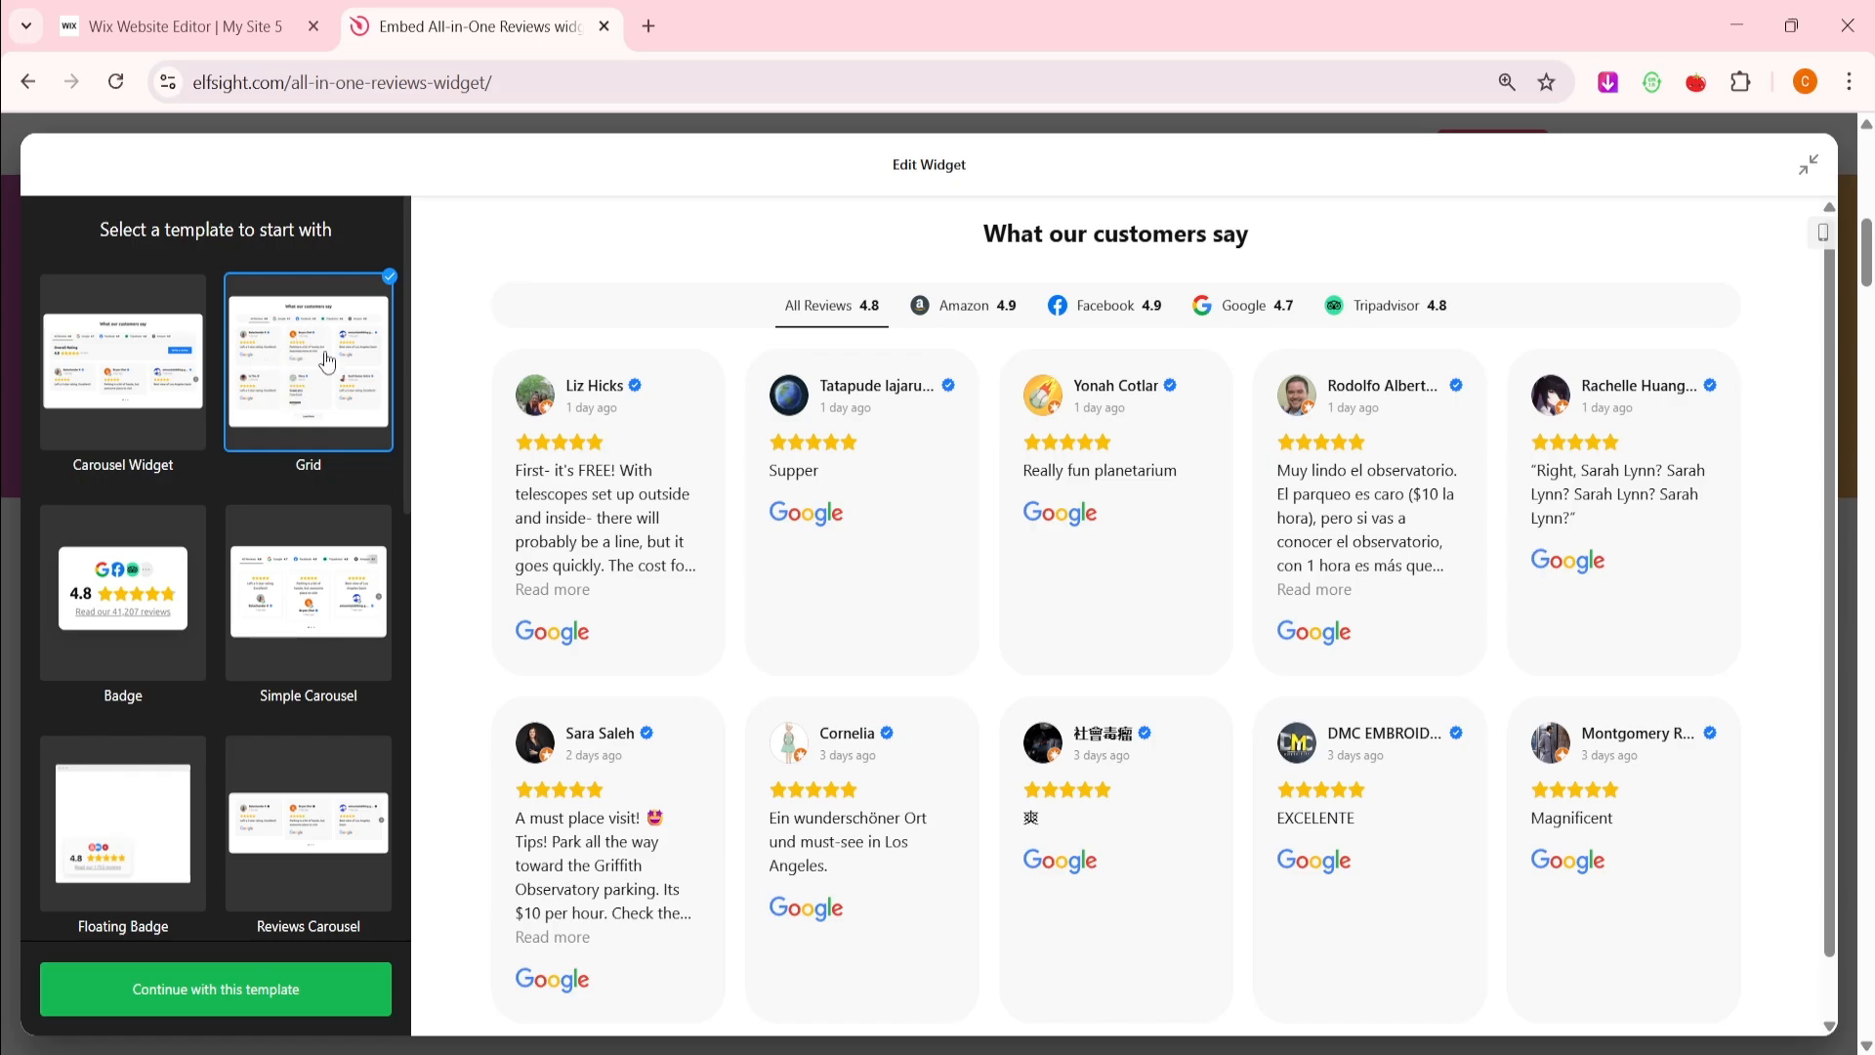
pyautogui.click(962, 307)
pyautogui.click(1072, 311)
pyautogui.click(882, 328)
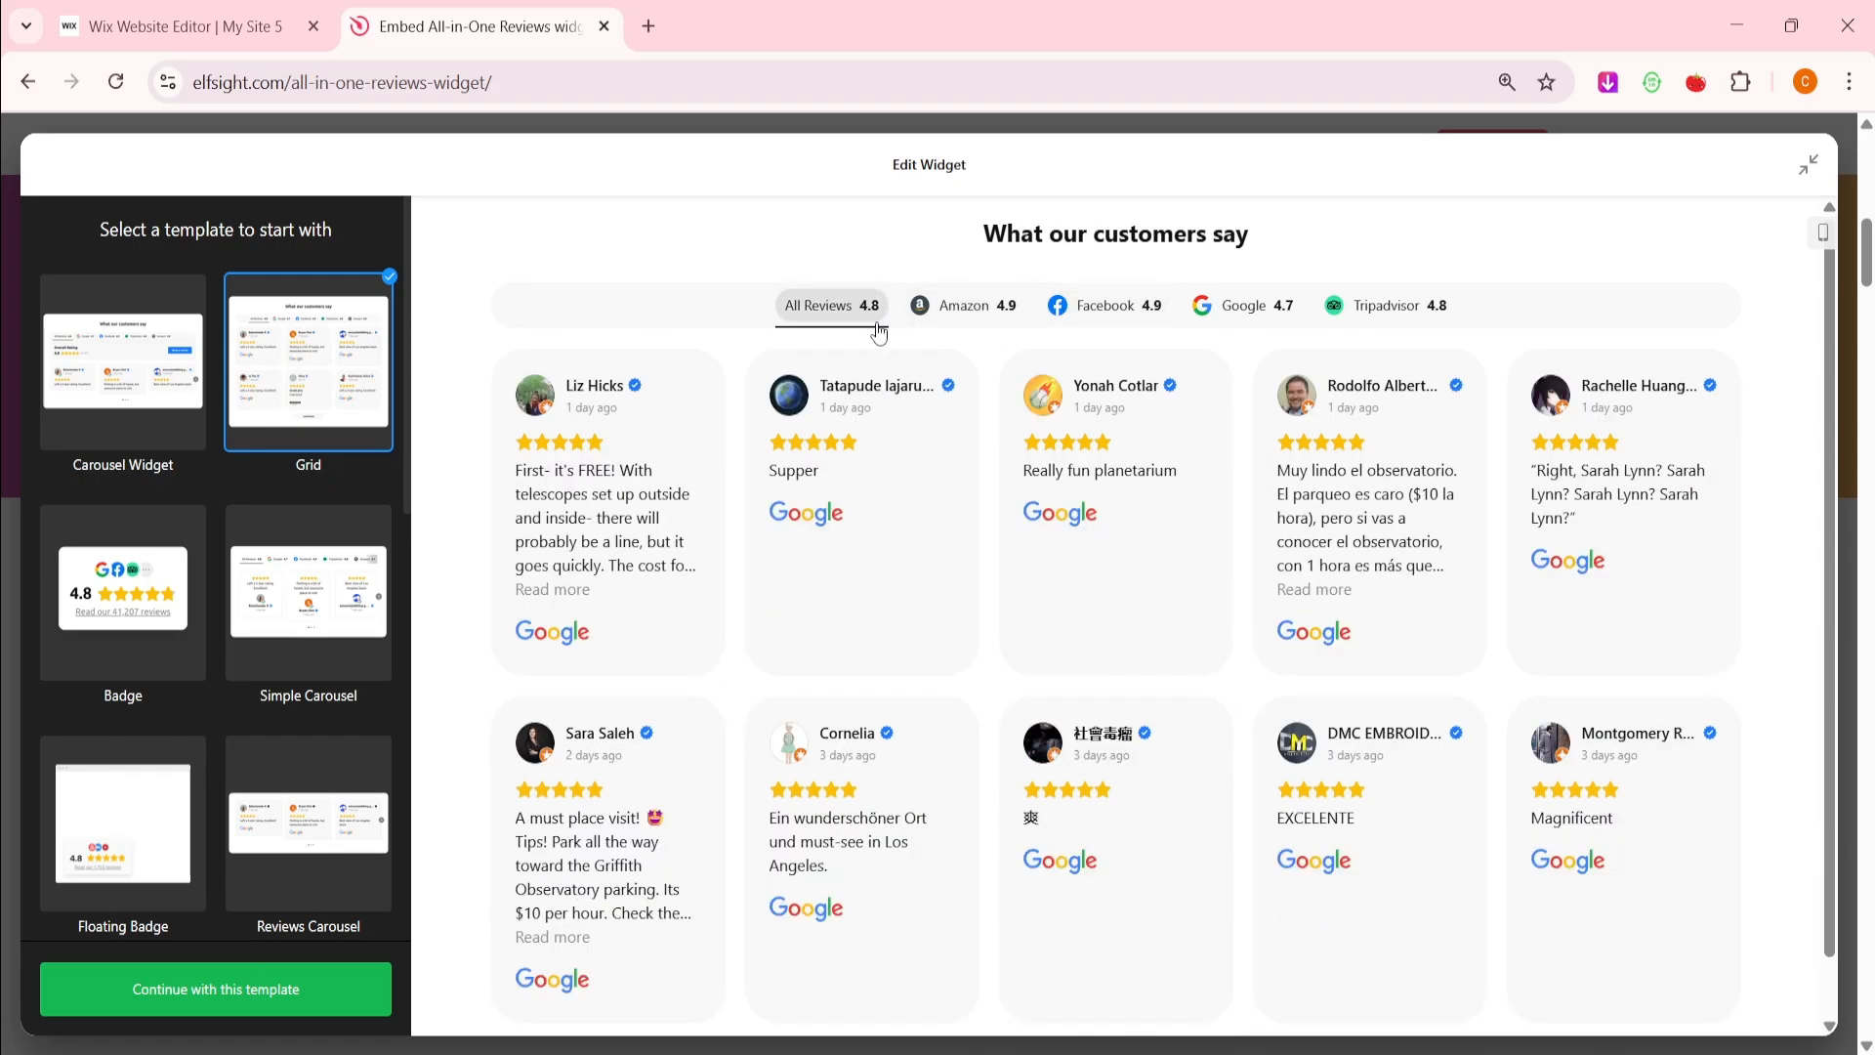
pyautogui.click(269, 992)
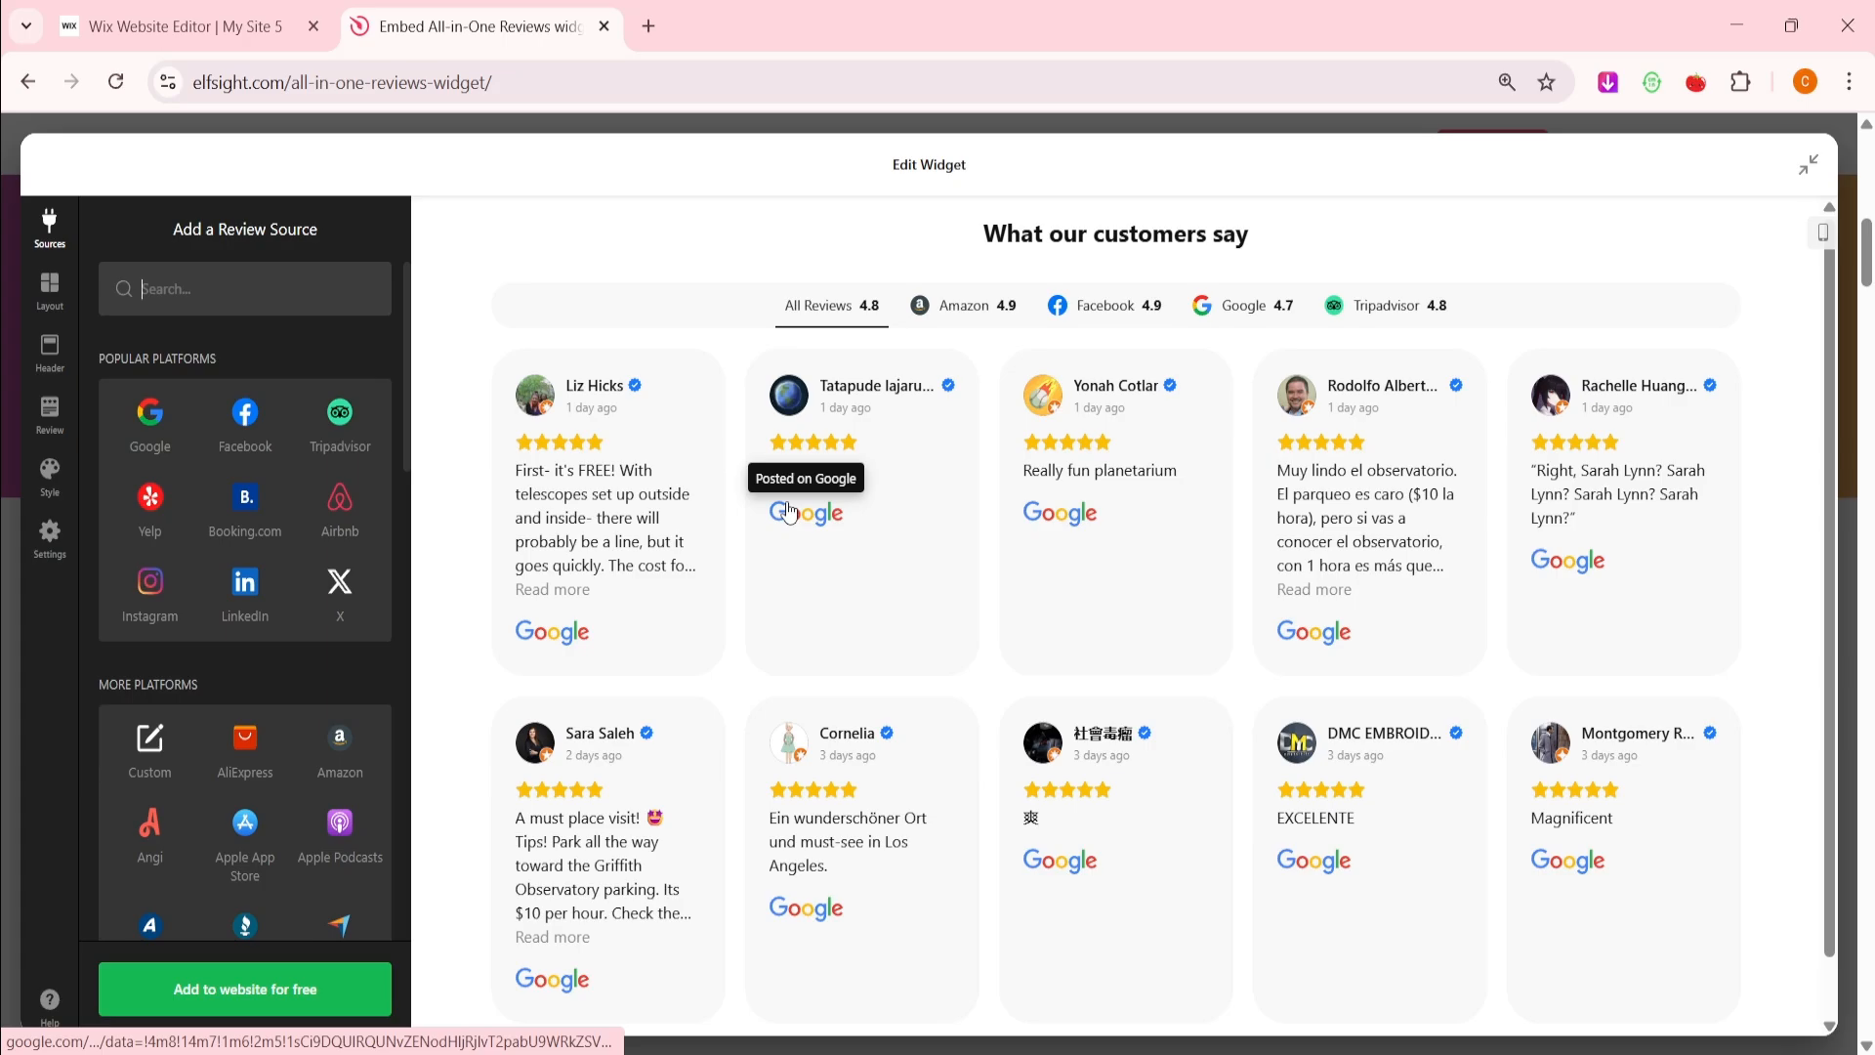
# Add Amazon as a review source using the example product link
pyautogui.scroll(-3, 236, 564)
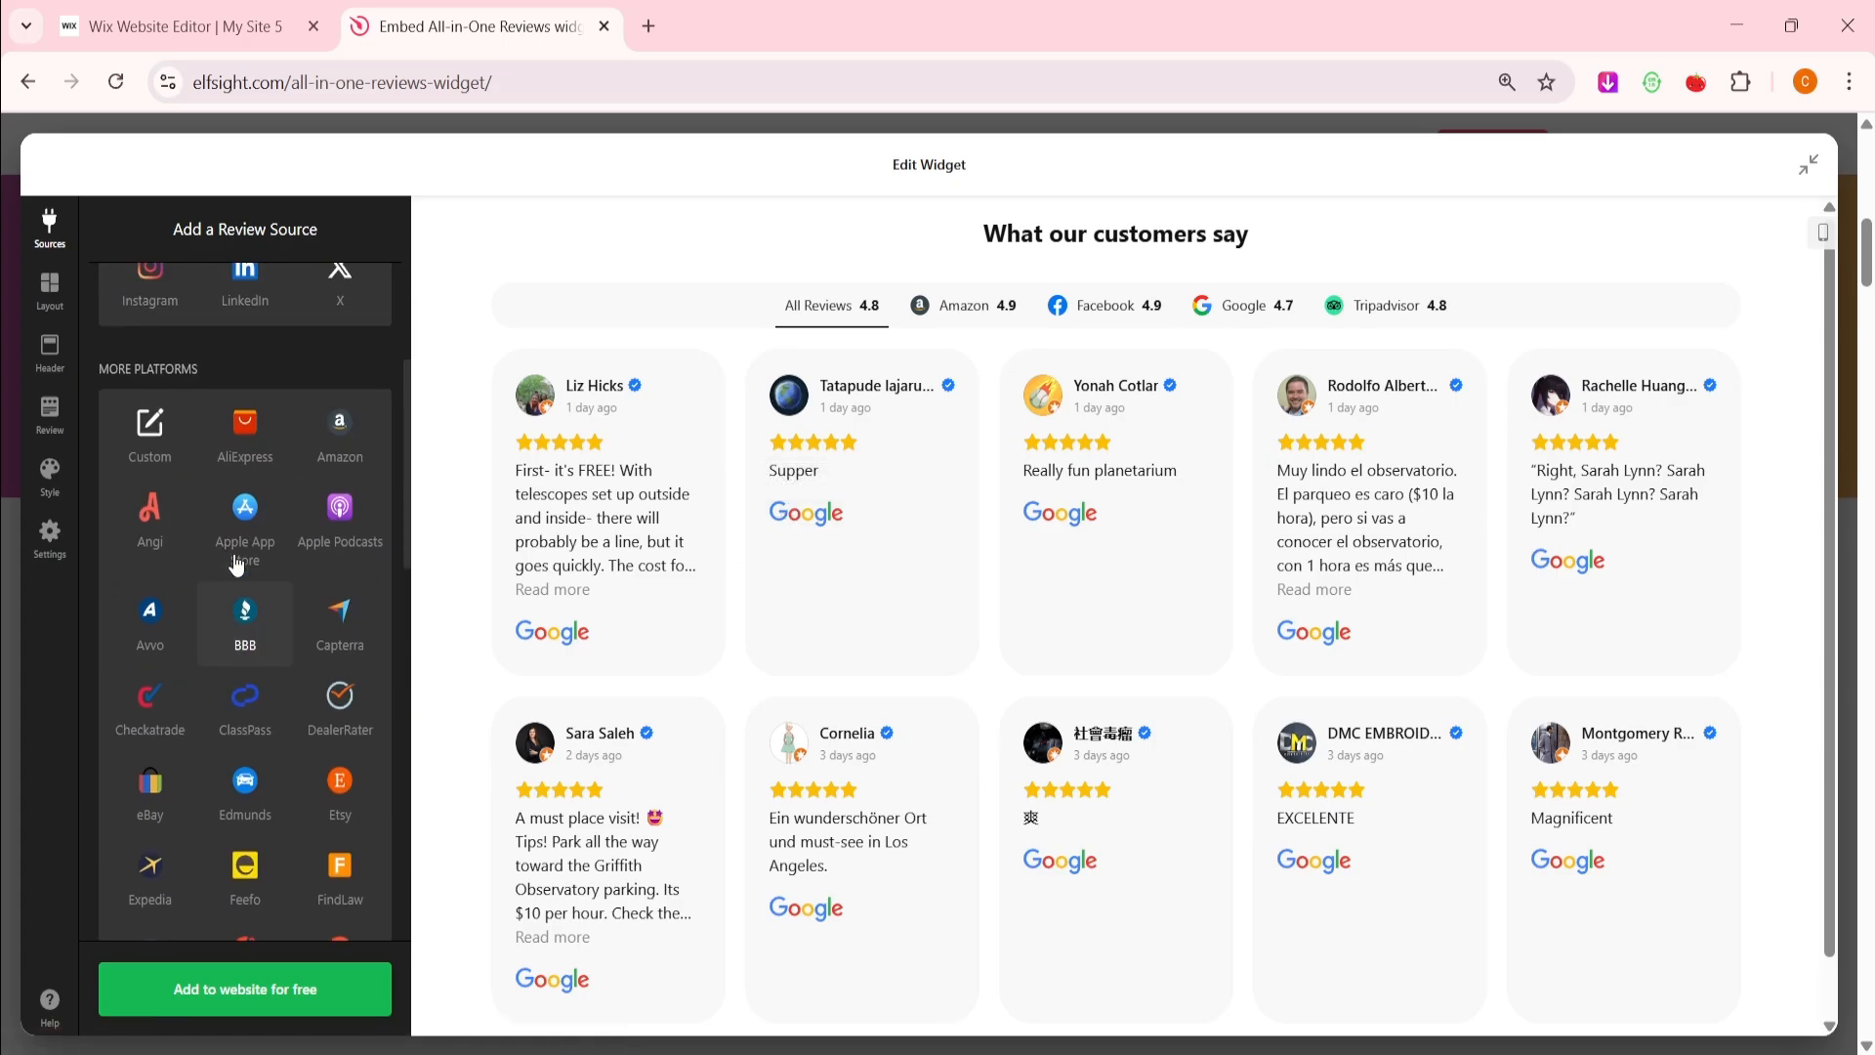
pyautogui.scroll(3, 236, 565)
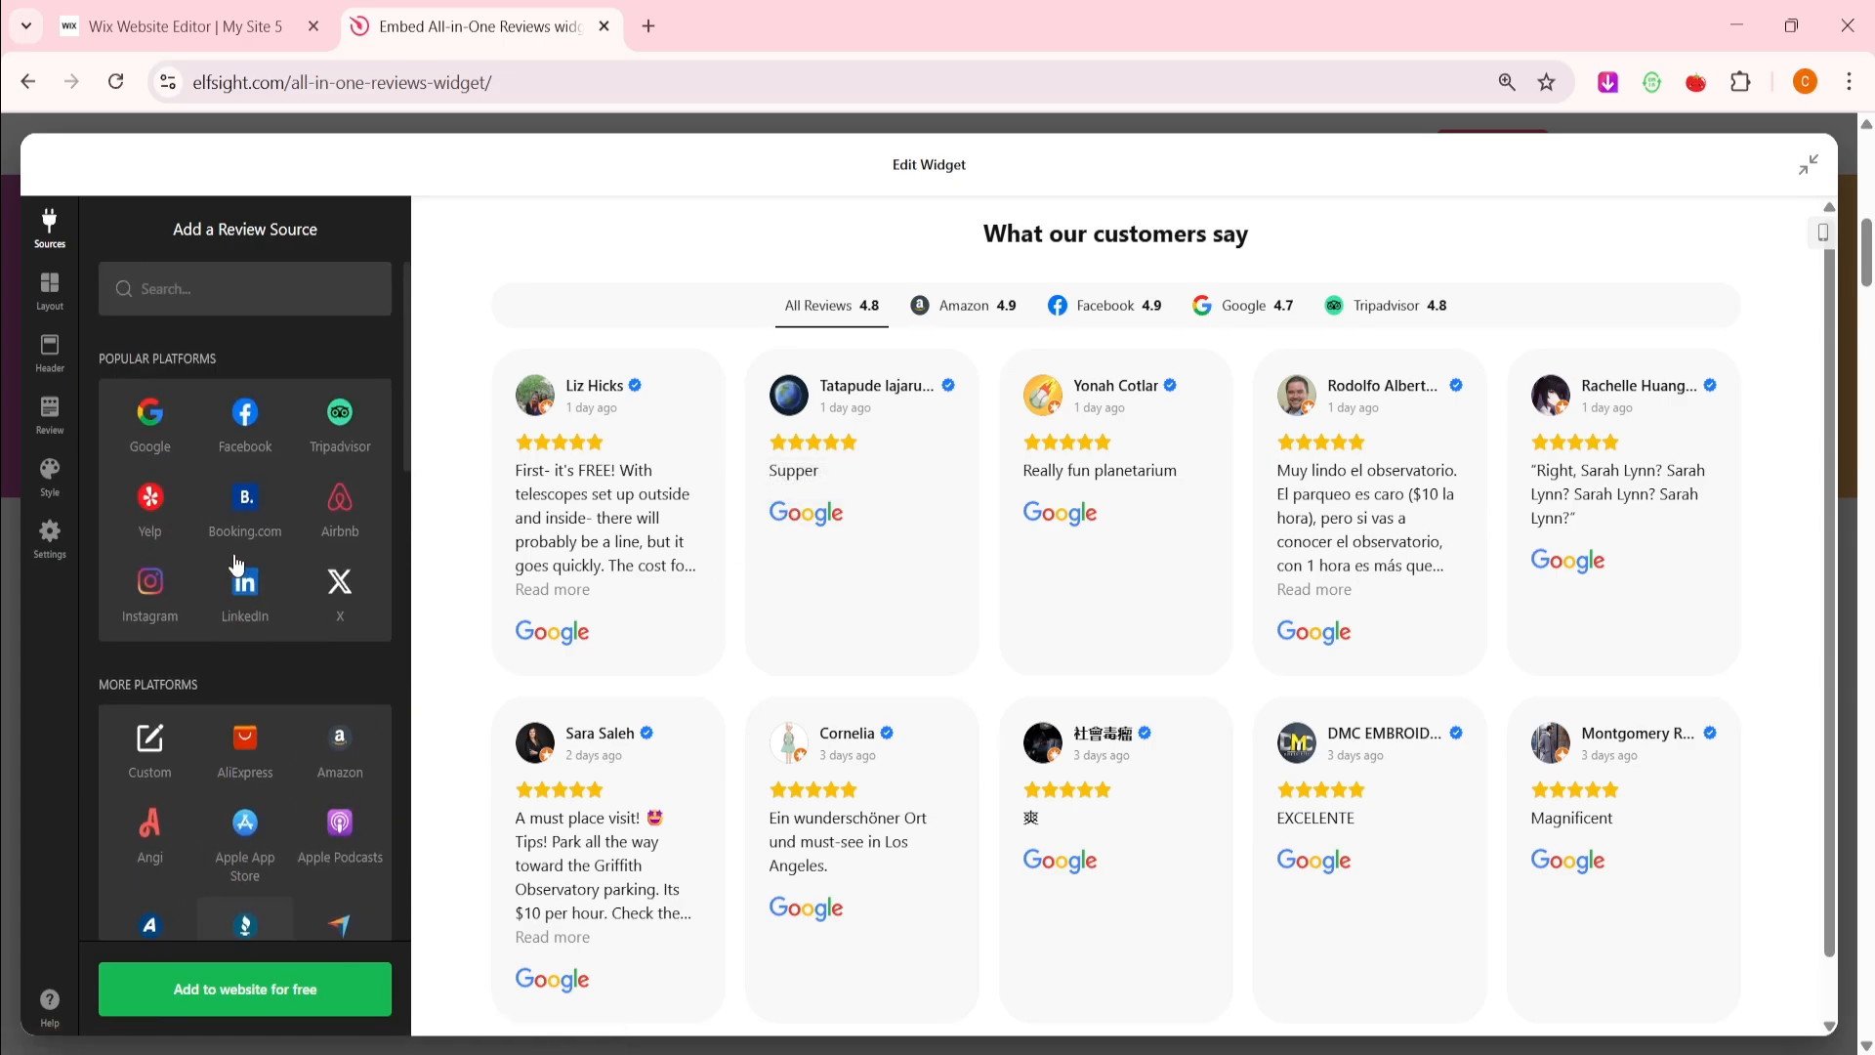
pyautogui.click(335, 738)
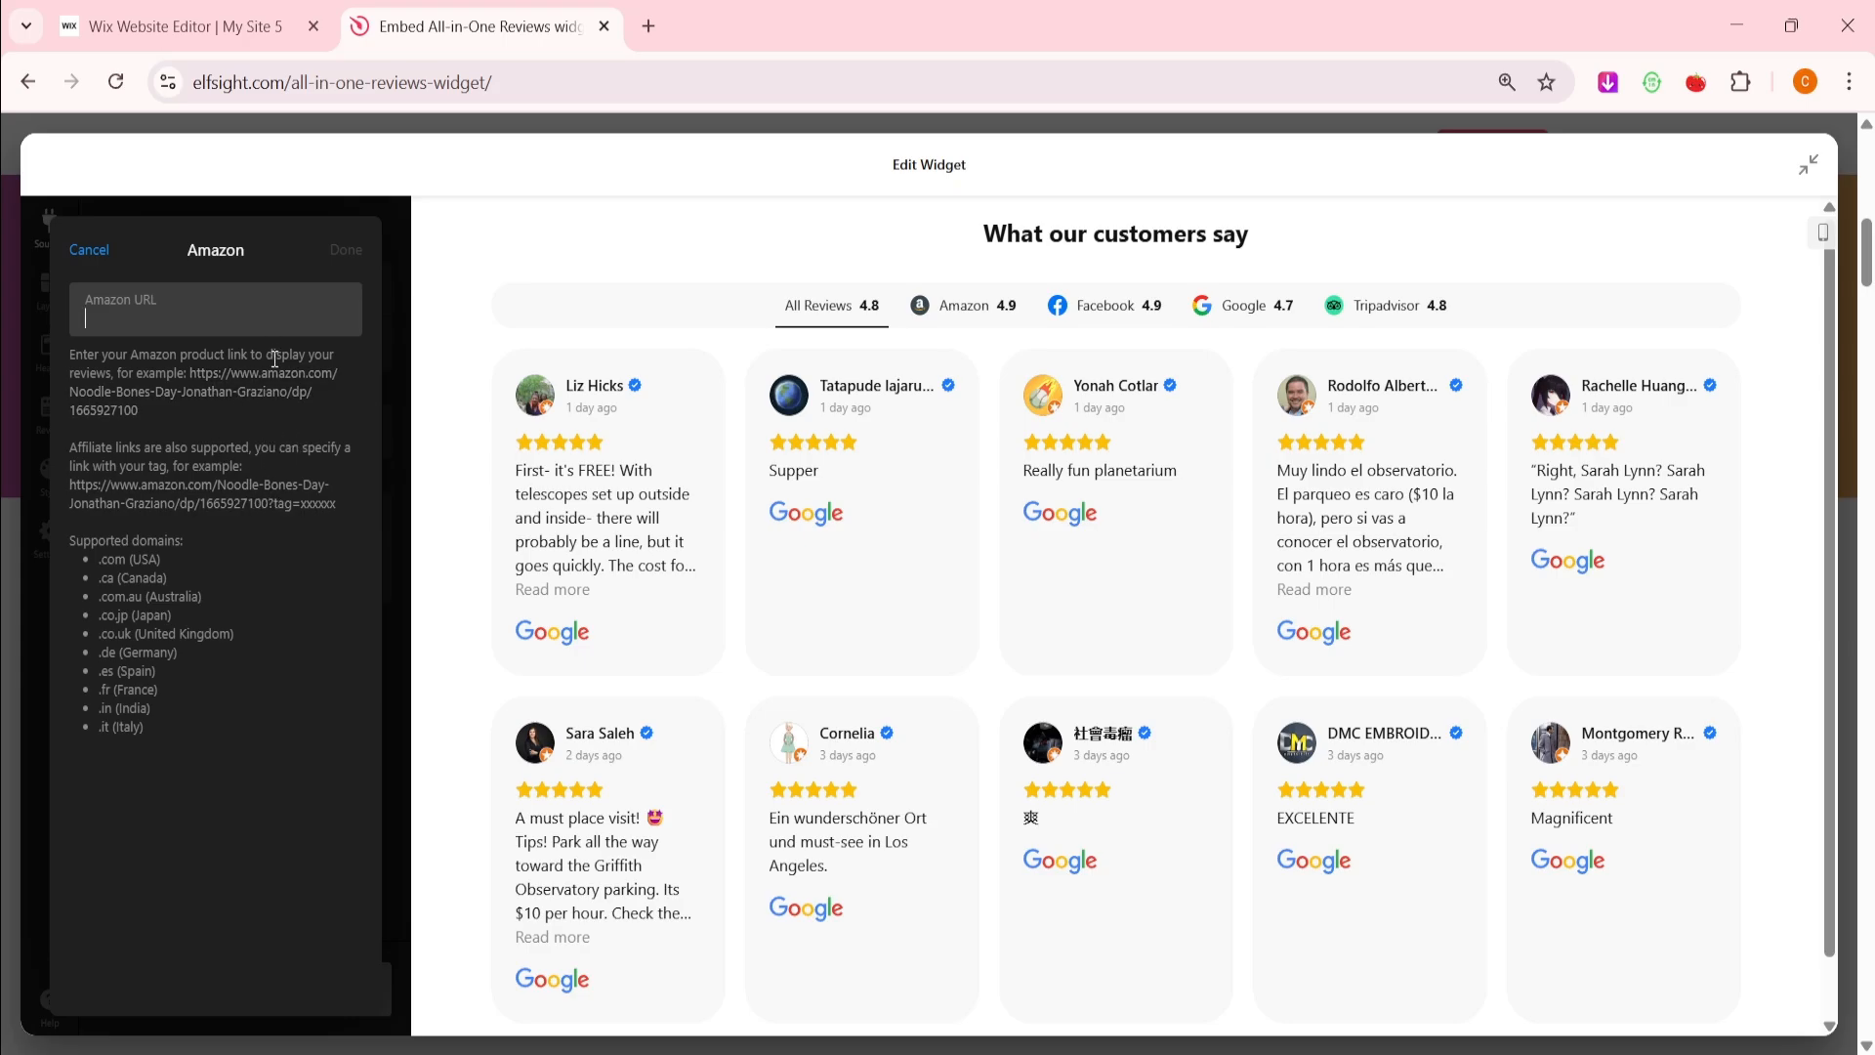
pyautogui.moveTo(141, 412); pyautogui.dragTo(190, 374)
pyautogui.hotkey('ctrl', 'c')
pyautogui.click(191, 315)
pyautogui.hotkey('ctrl', 'v')
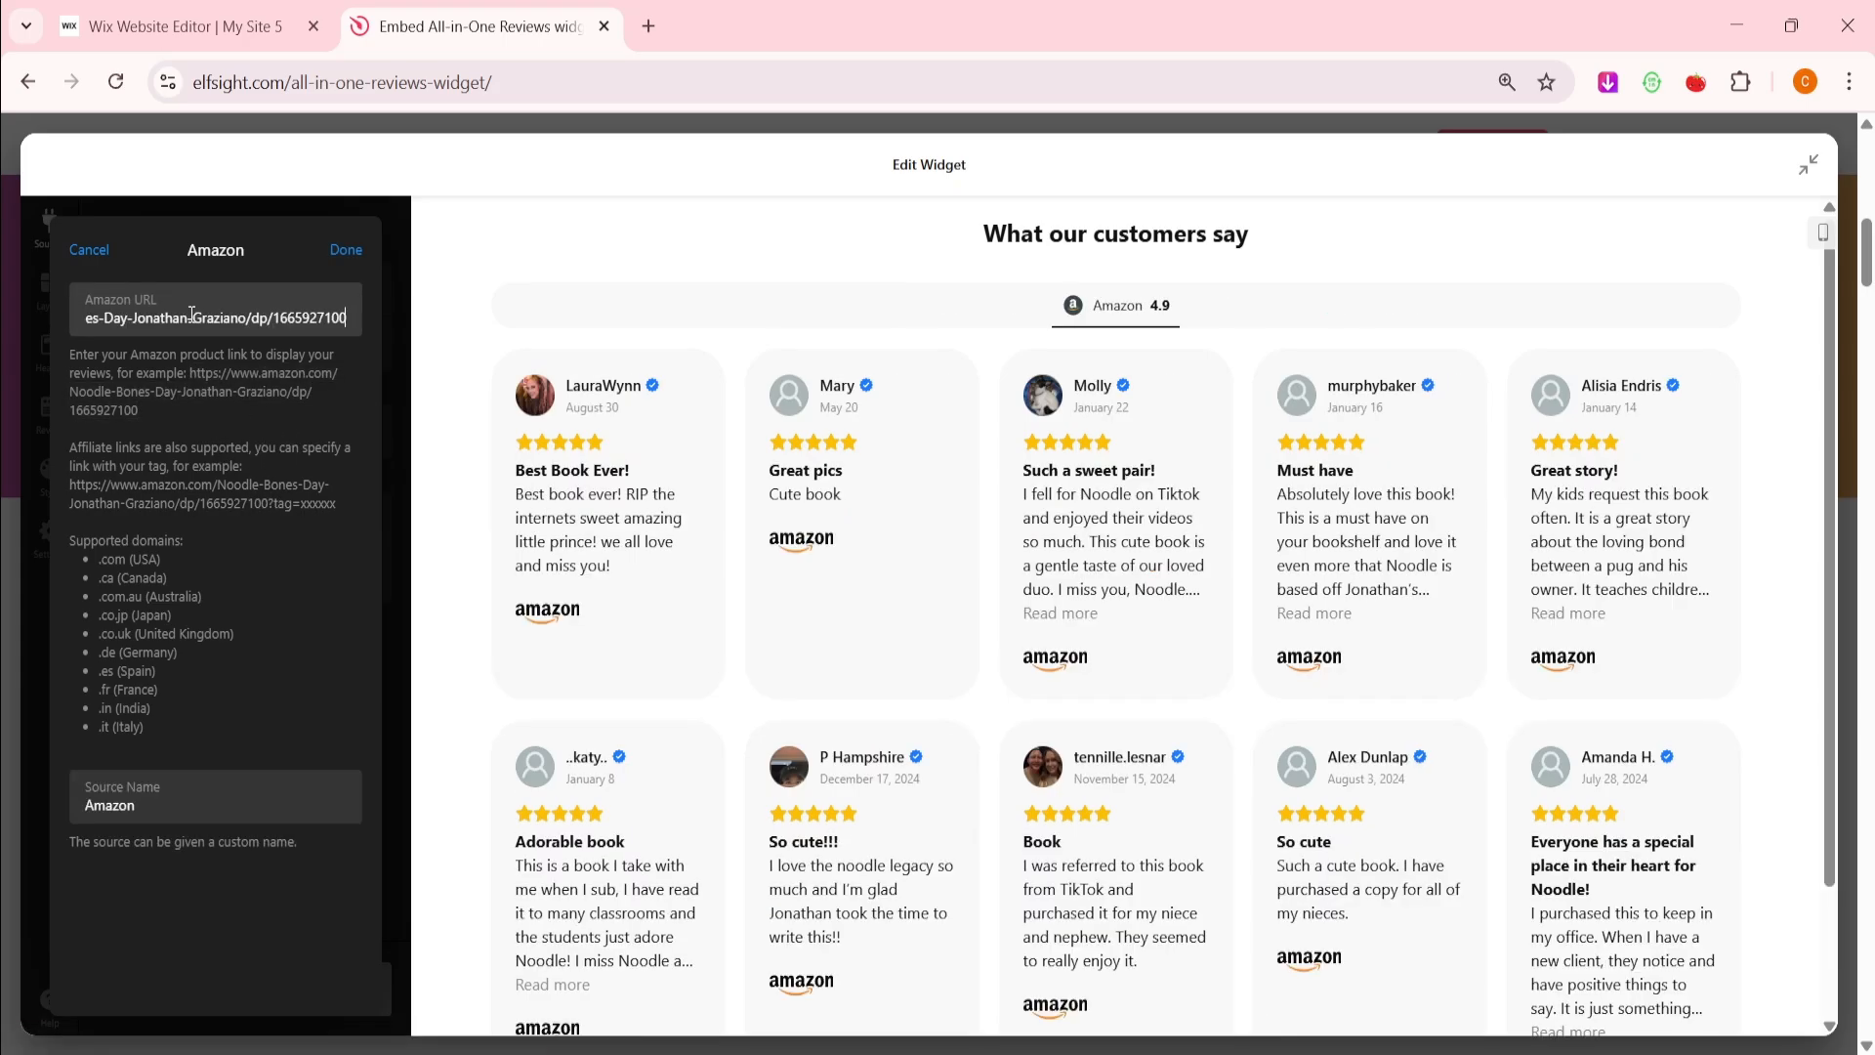
pyautogui.click(239, 802)
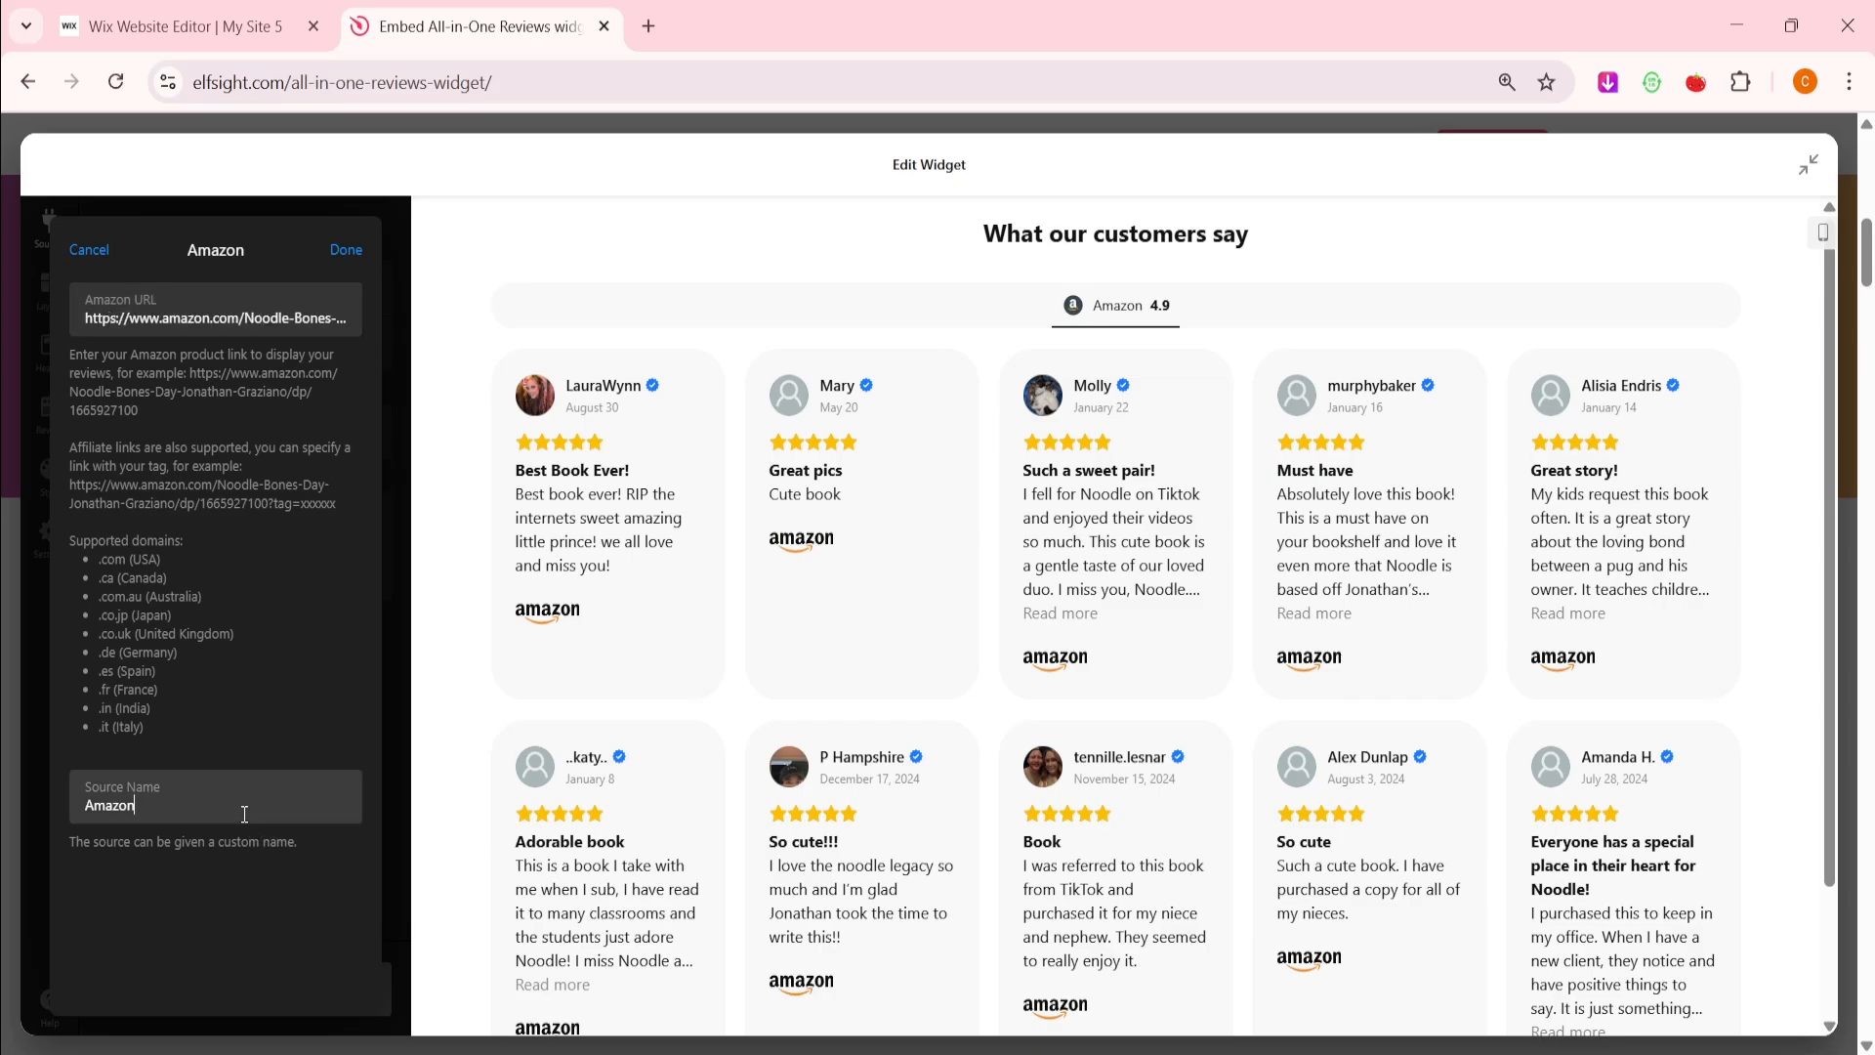
pyautogui.click(351, 252)
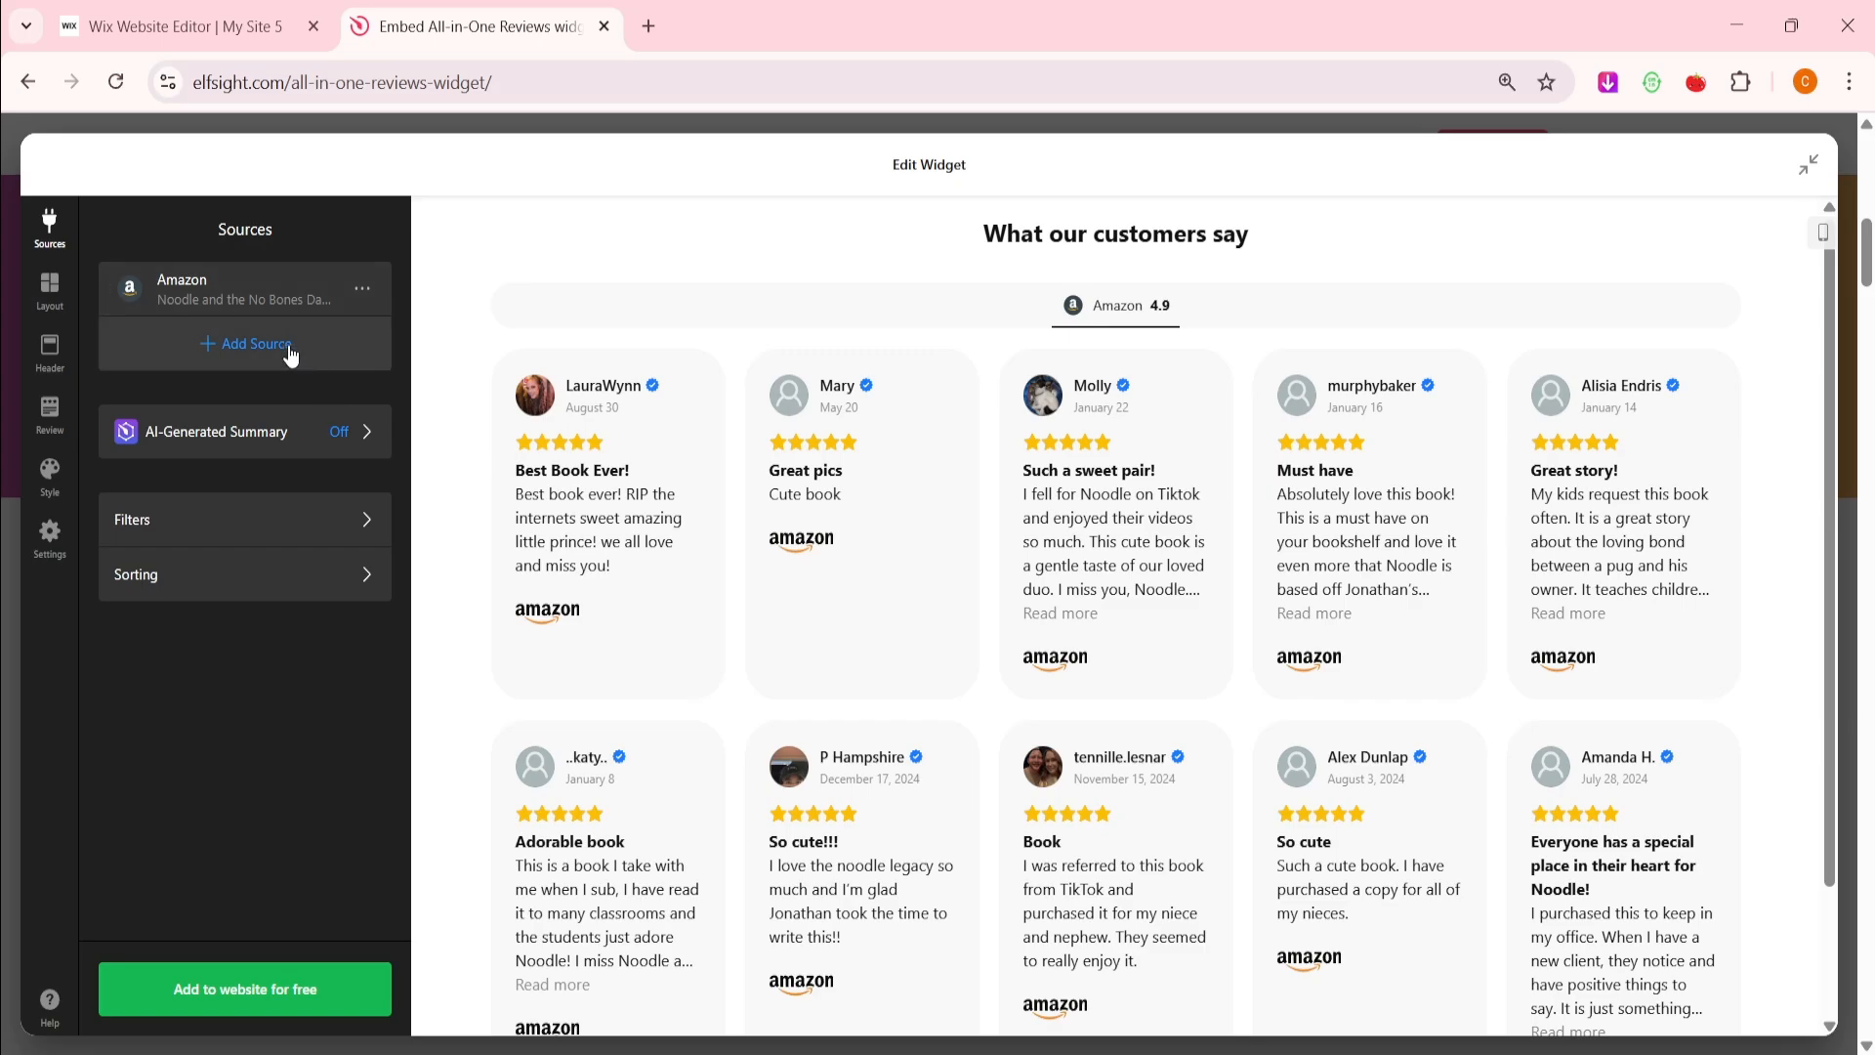
# Add Facebook as a further source and paste the example page link
pyautogui.click(291, 350)
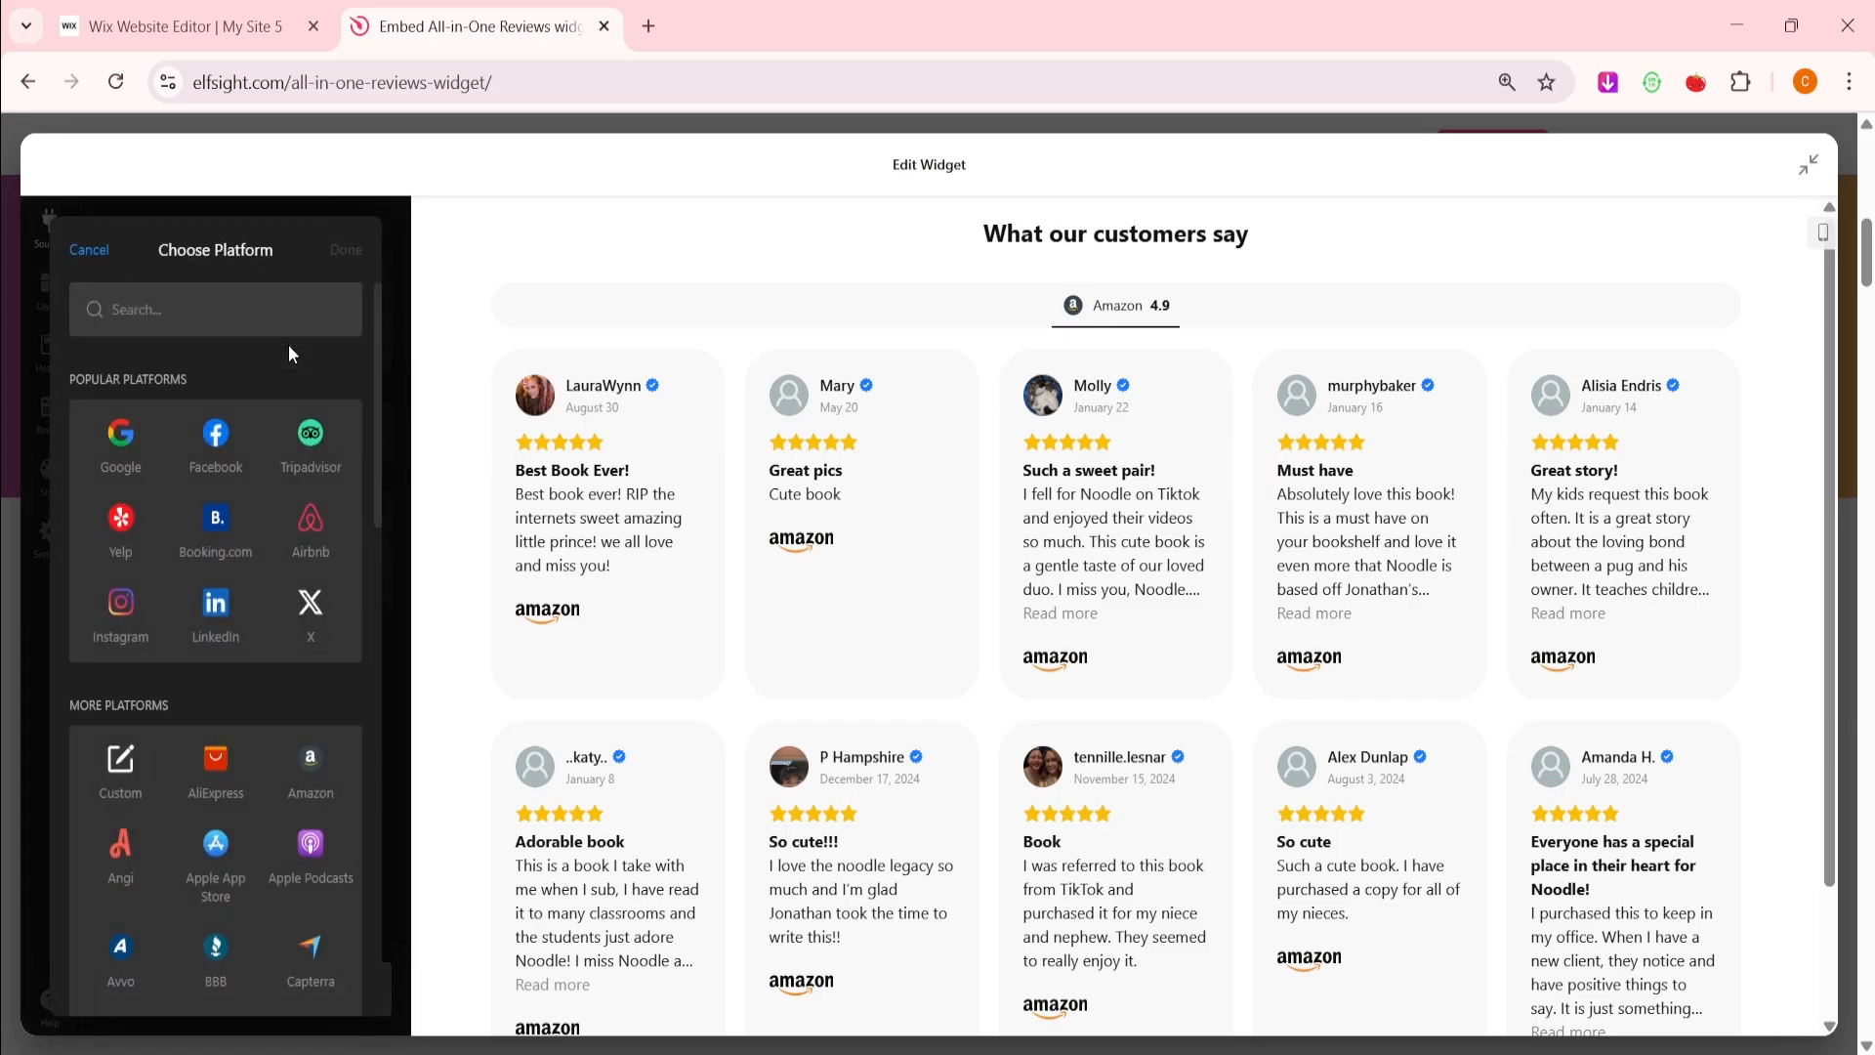
pyautogui.click(217, 441)
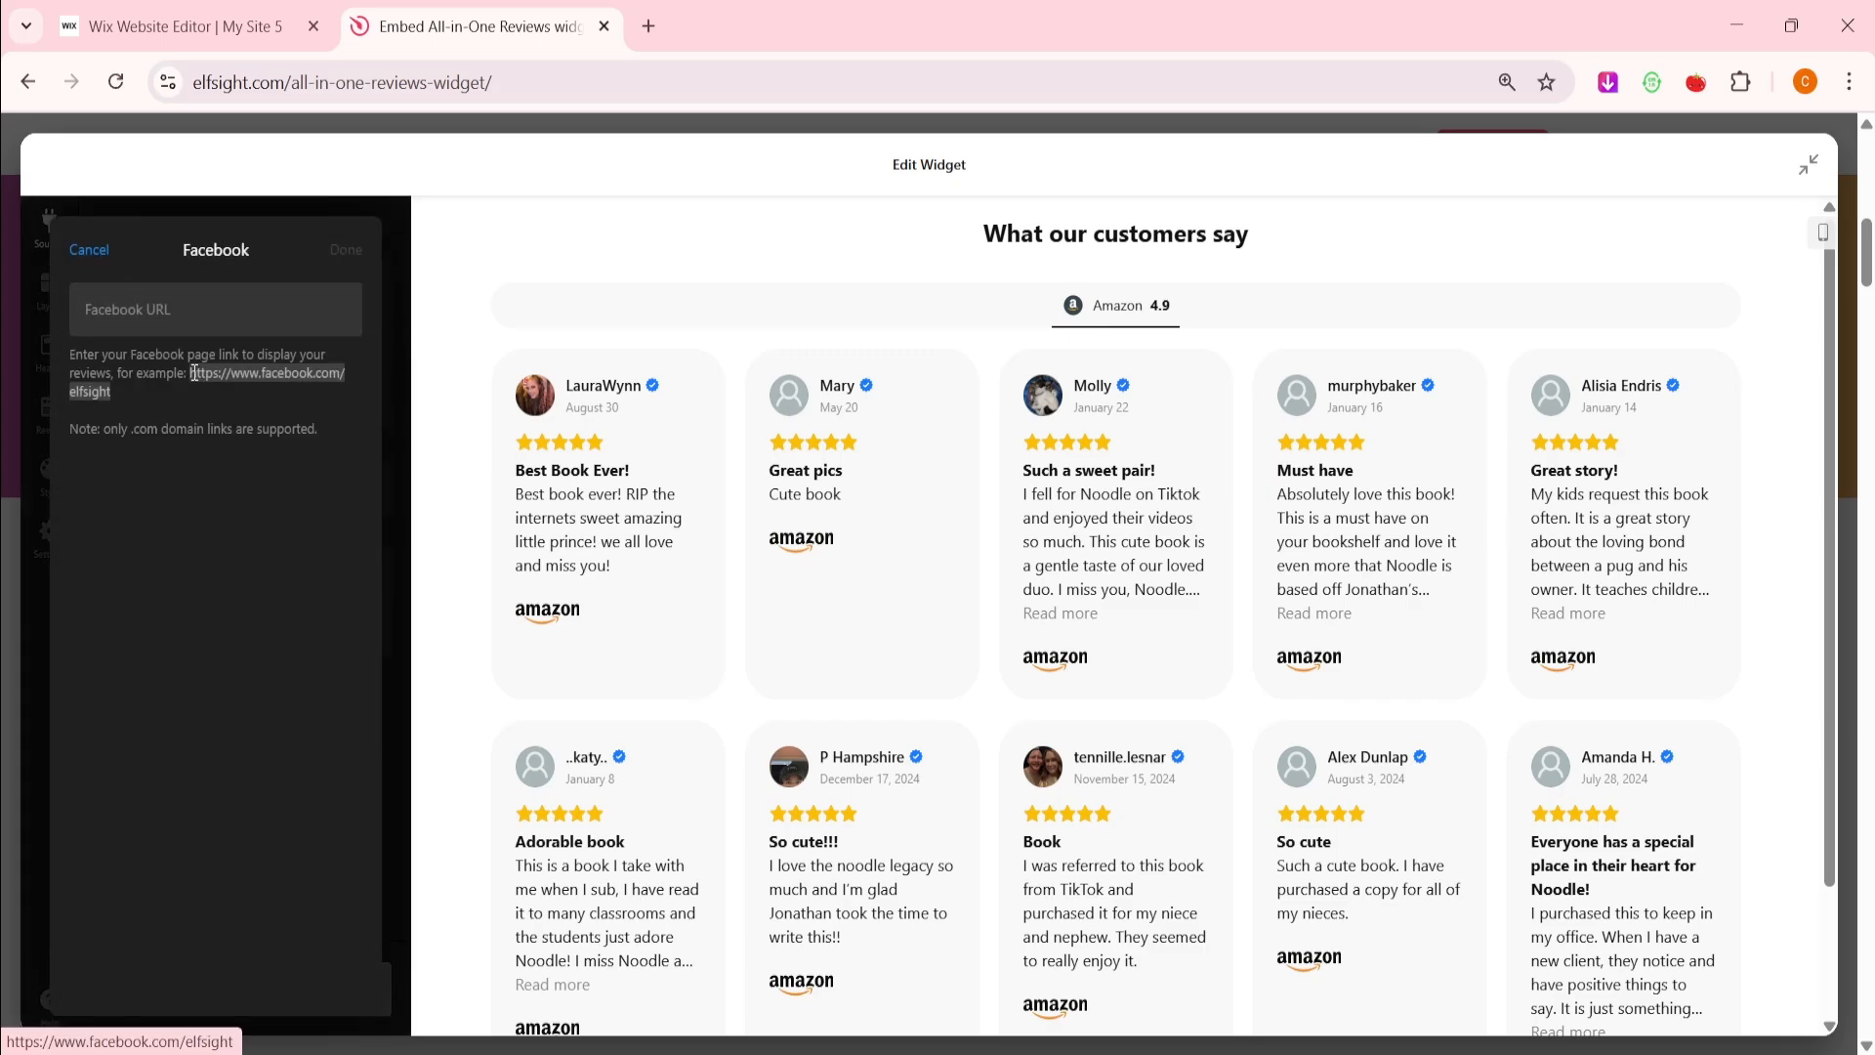
pyautogui.click(209, 307)
pyautogui.hotkey('ctrl', 'v')
# Confirm the Facebook source and test reordering sources, leaving Amazon at the top
pyautogui.click(345, 251)
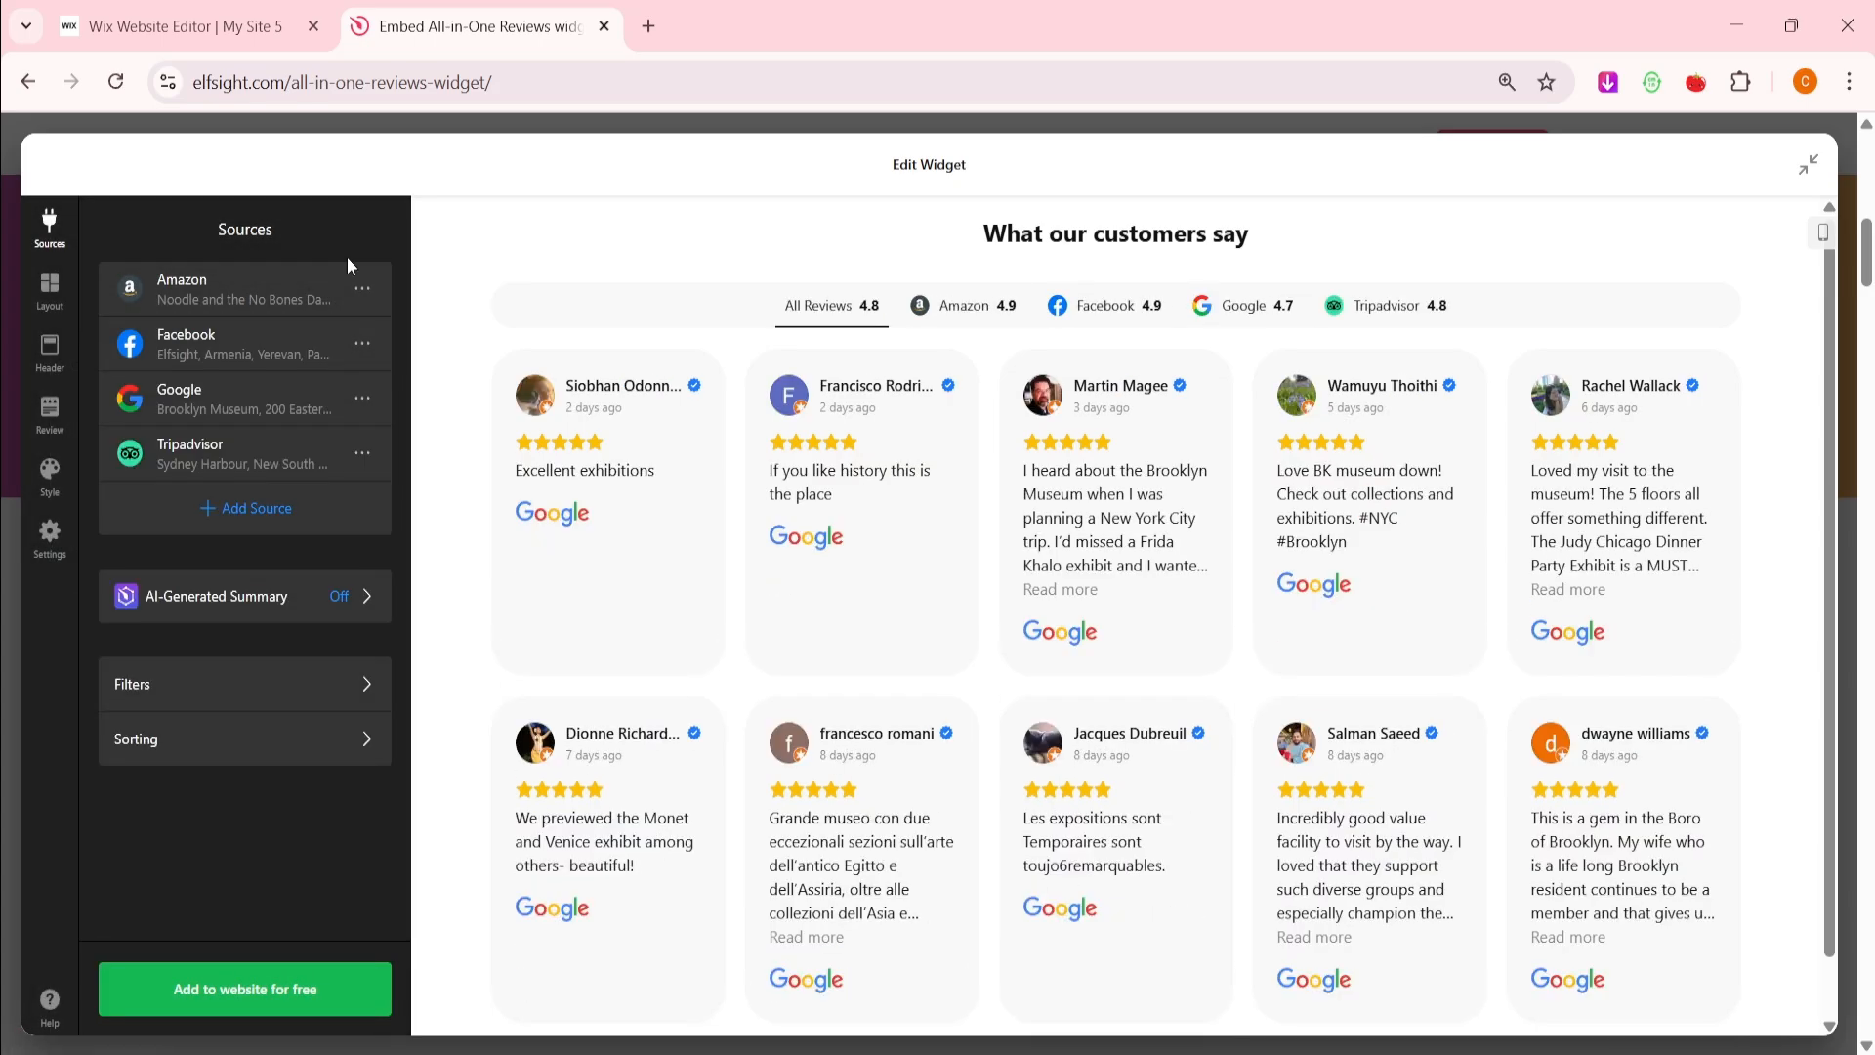
pyautogui.click(362, 288)
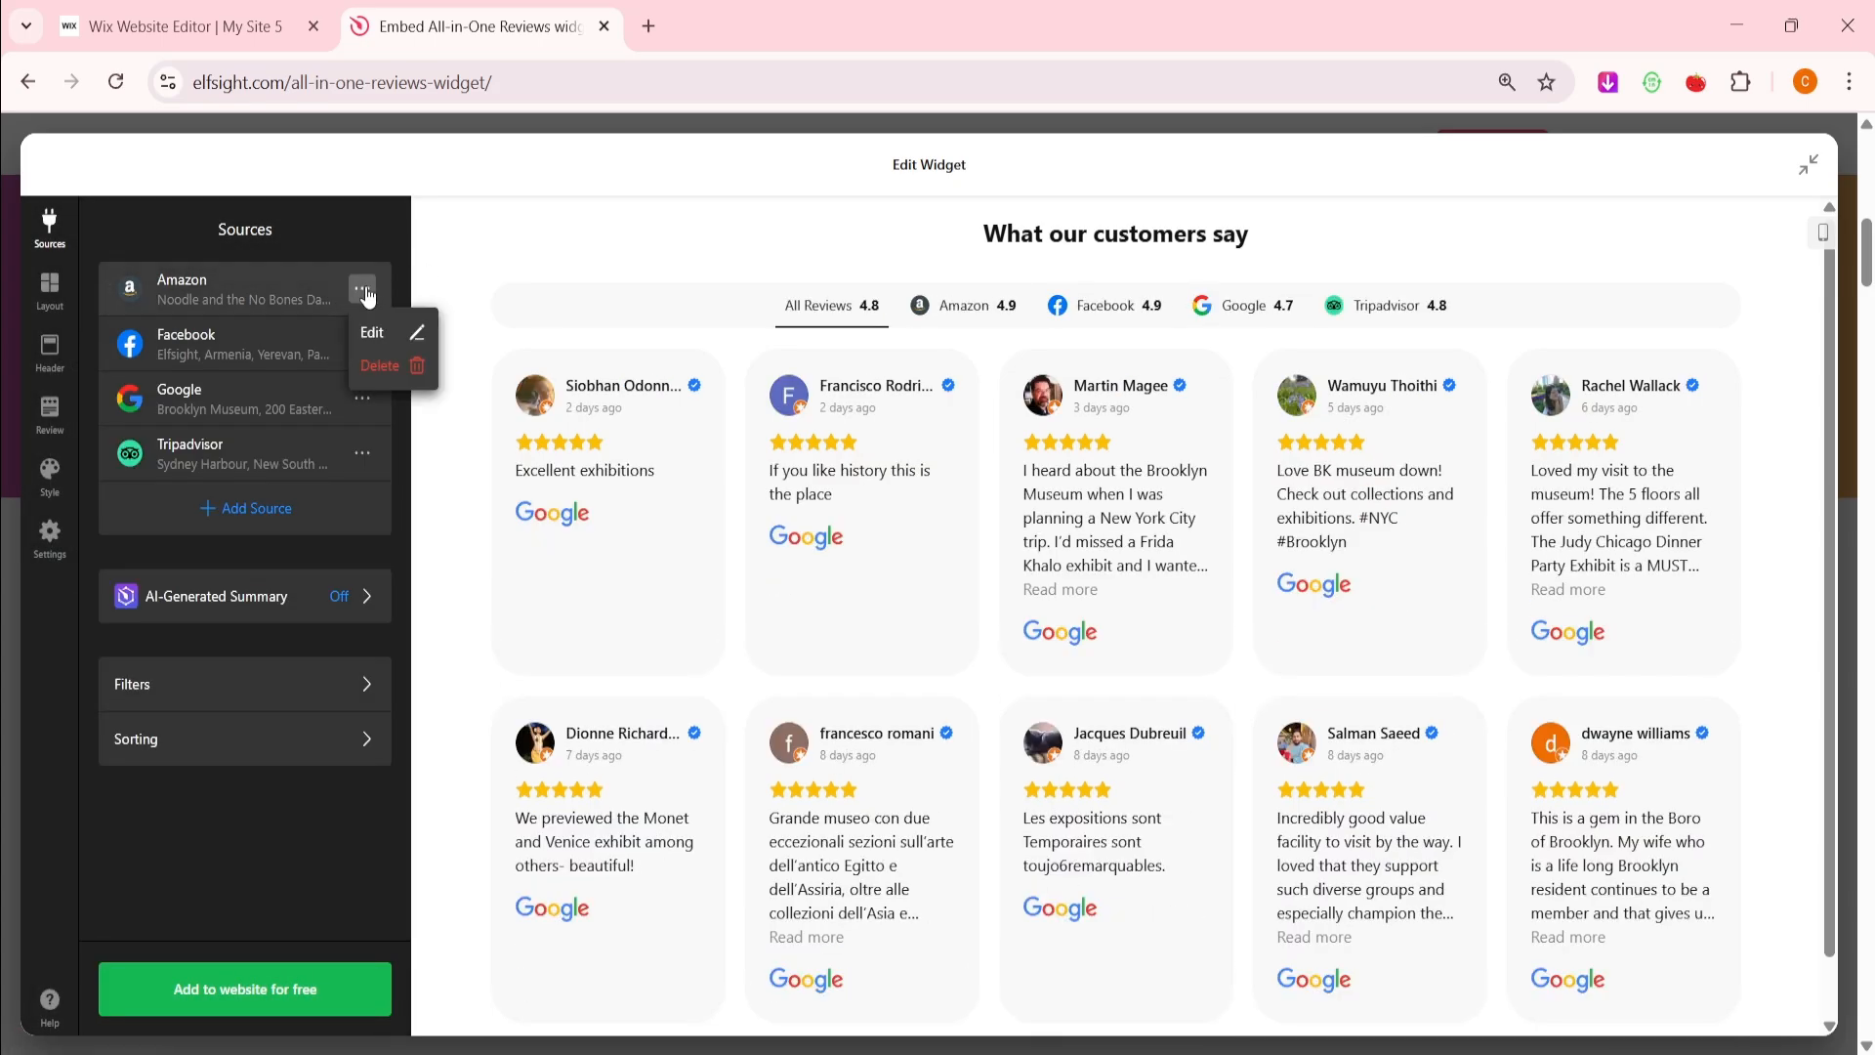
pyautogui.click(374, 287)
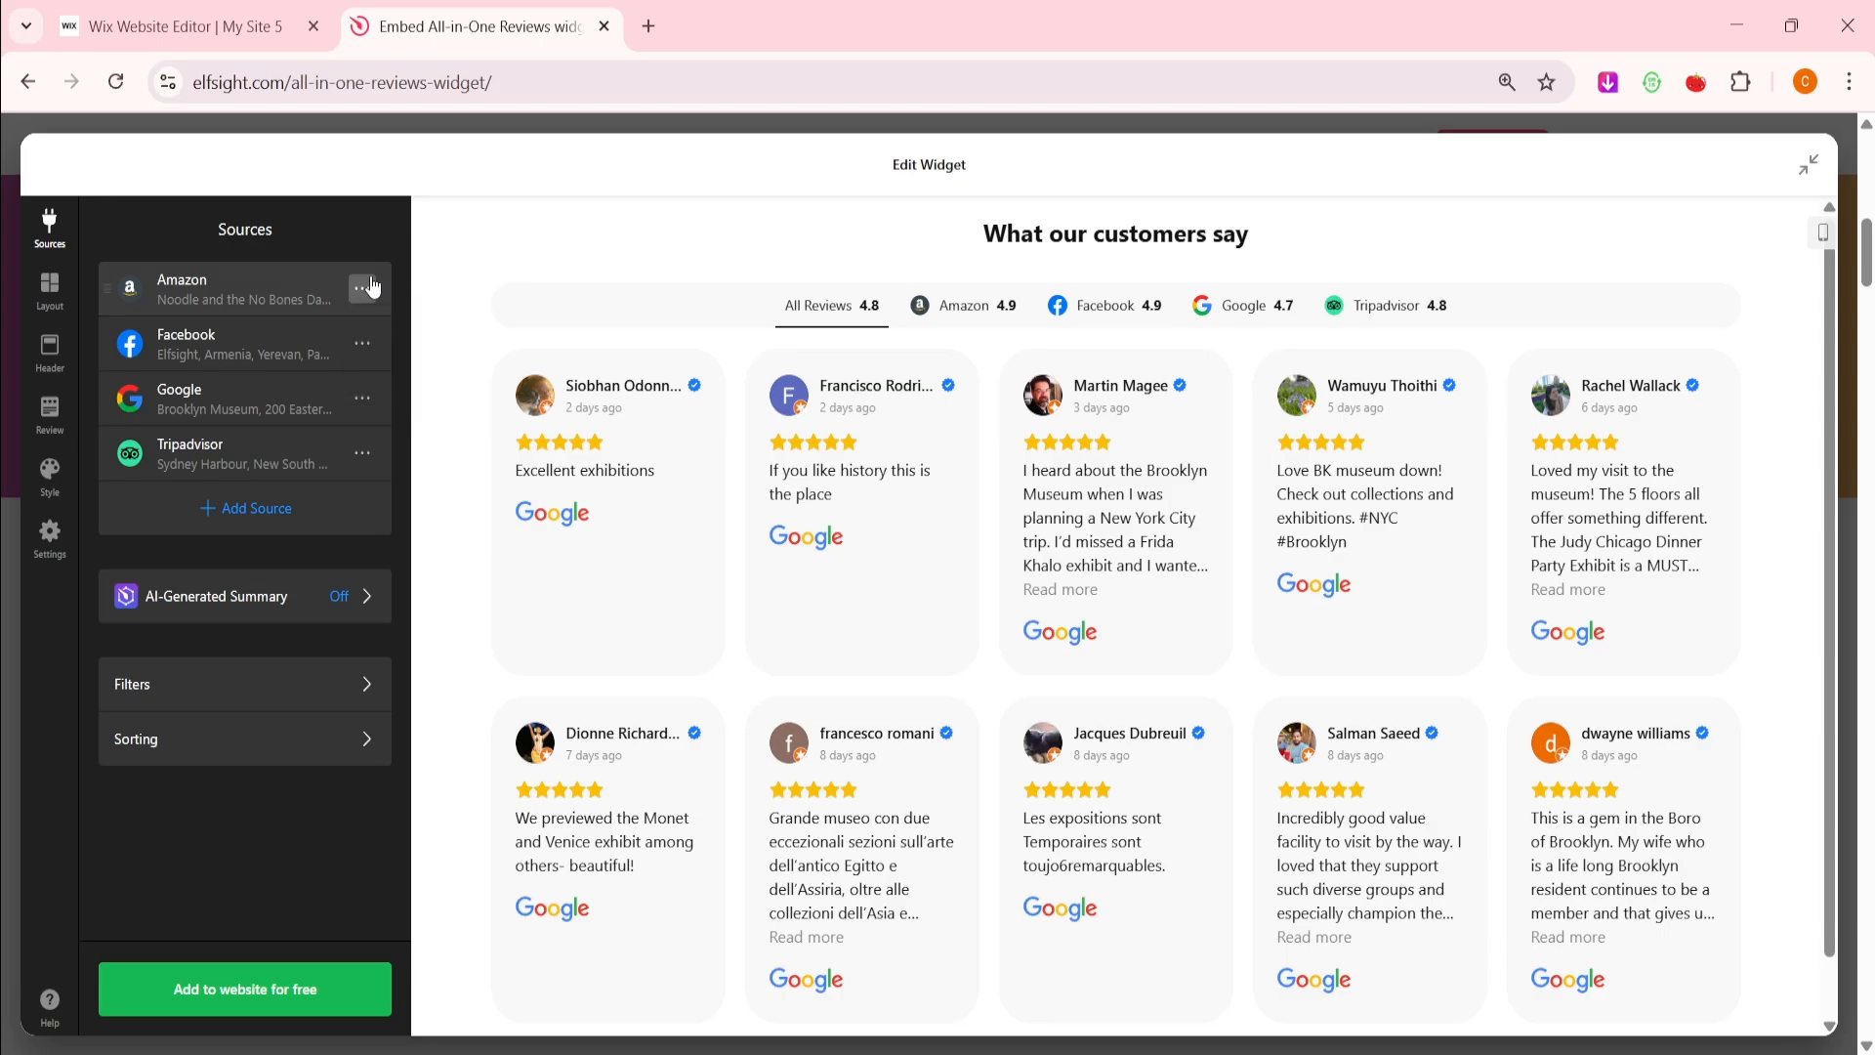
pyautogui.moveTo(332, 281); pyautogui.dragTo(279, 404)
pyautogui.moveTo(279, 405); pyautogui.dragTo(298, 285)
# Look at the Filters and Sorting panels, then bring up the Layout settings
pyautogui.click(310, 704)
pyautogui.click(127, 231)
pyautogui.click(246, 745)
pyautogui.click(106, 224)
pyautogui.click(55, 298)
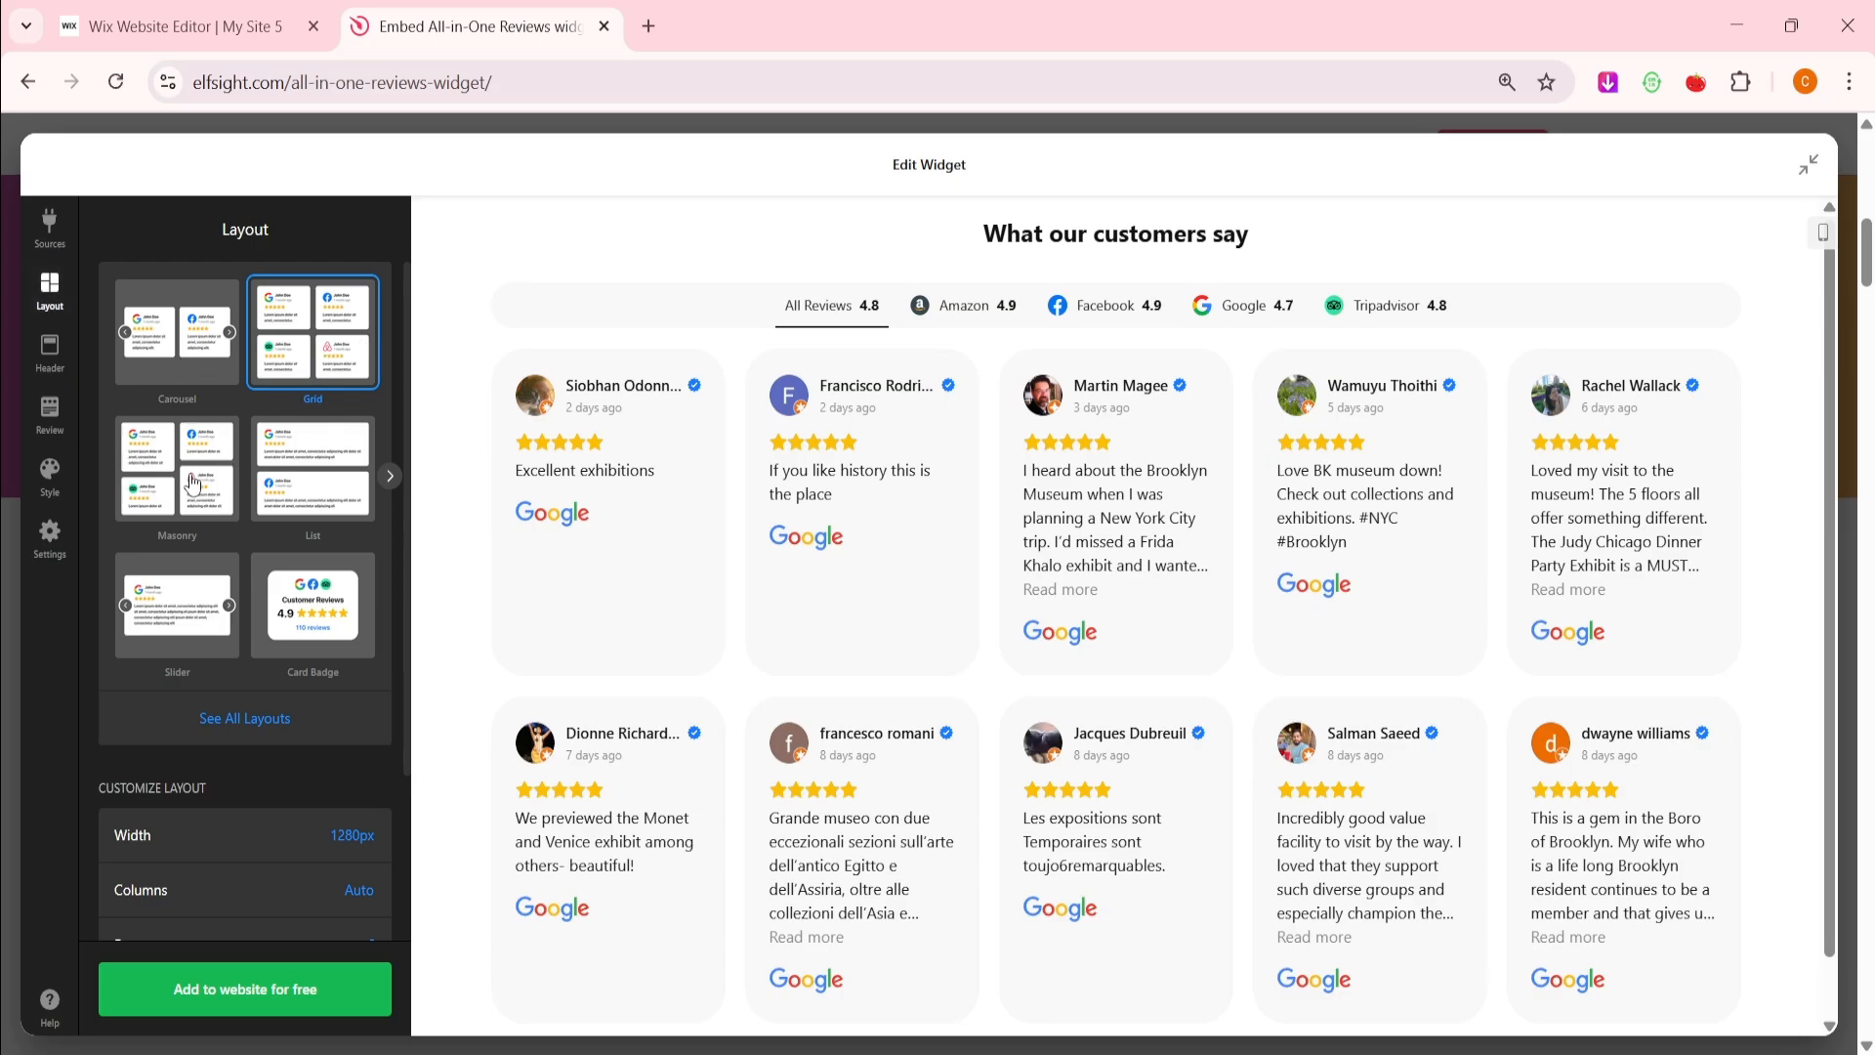
# Browse the full list of widget layouts and return to the Grid layout settings
pyautogui.click(256, 716)
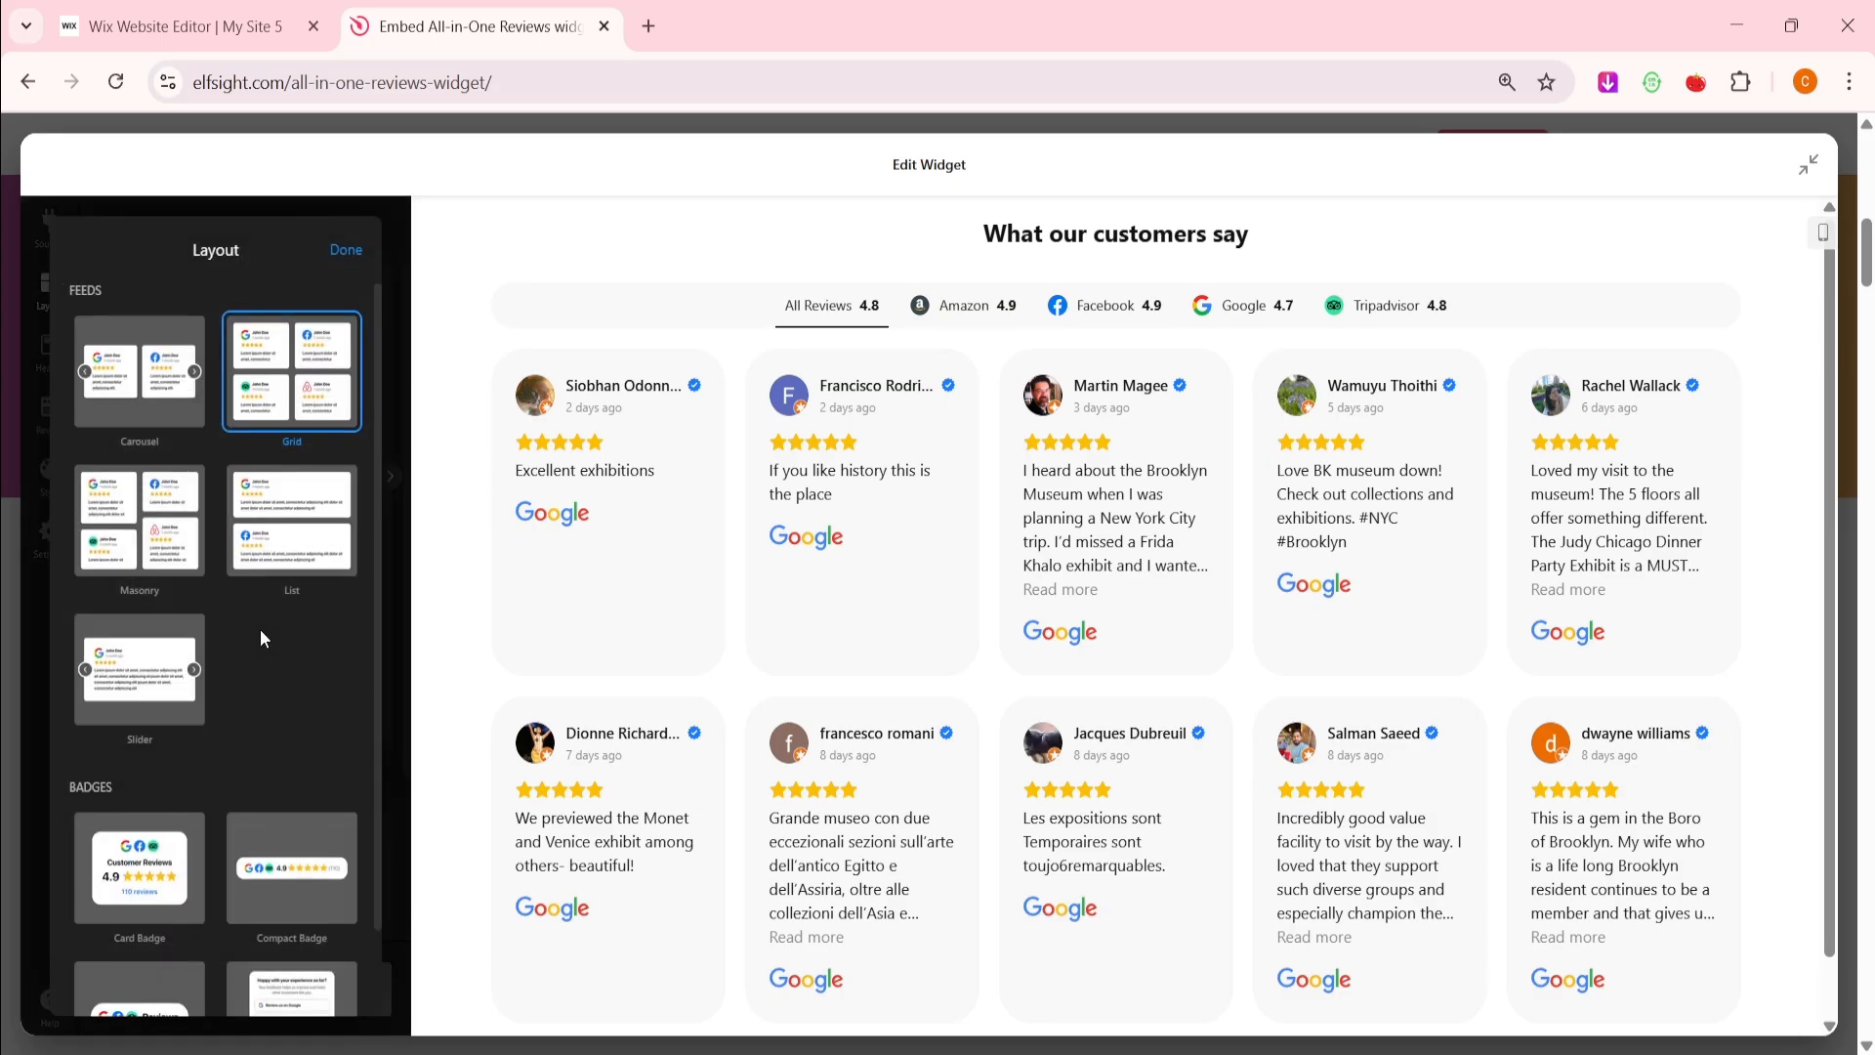
pyautogui.click(347, 252)
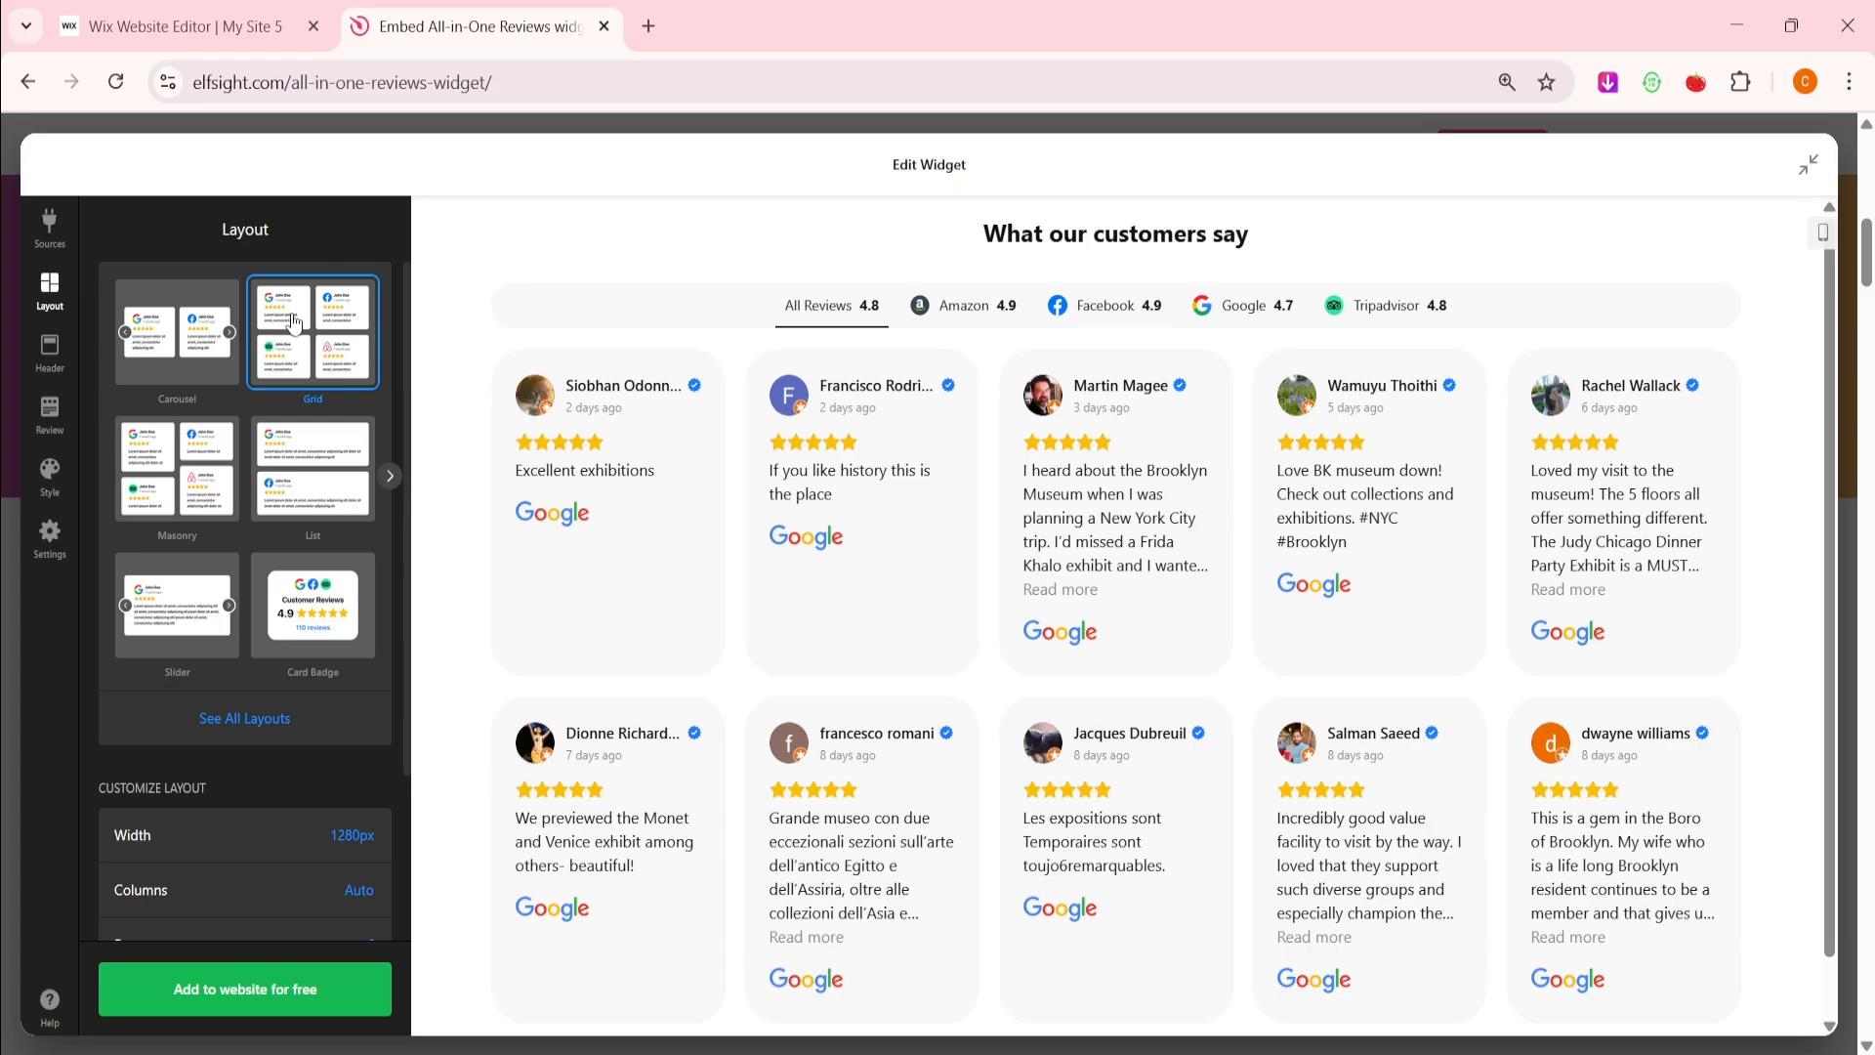
pyautogui.scroll(-3, 290, 725)
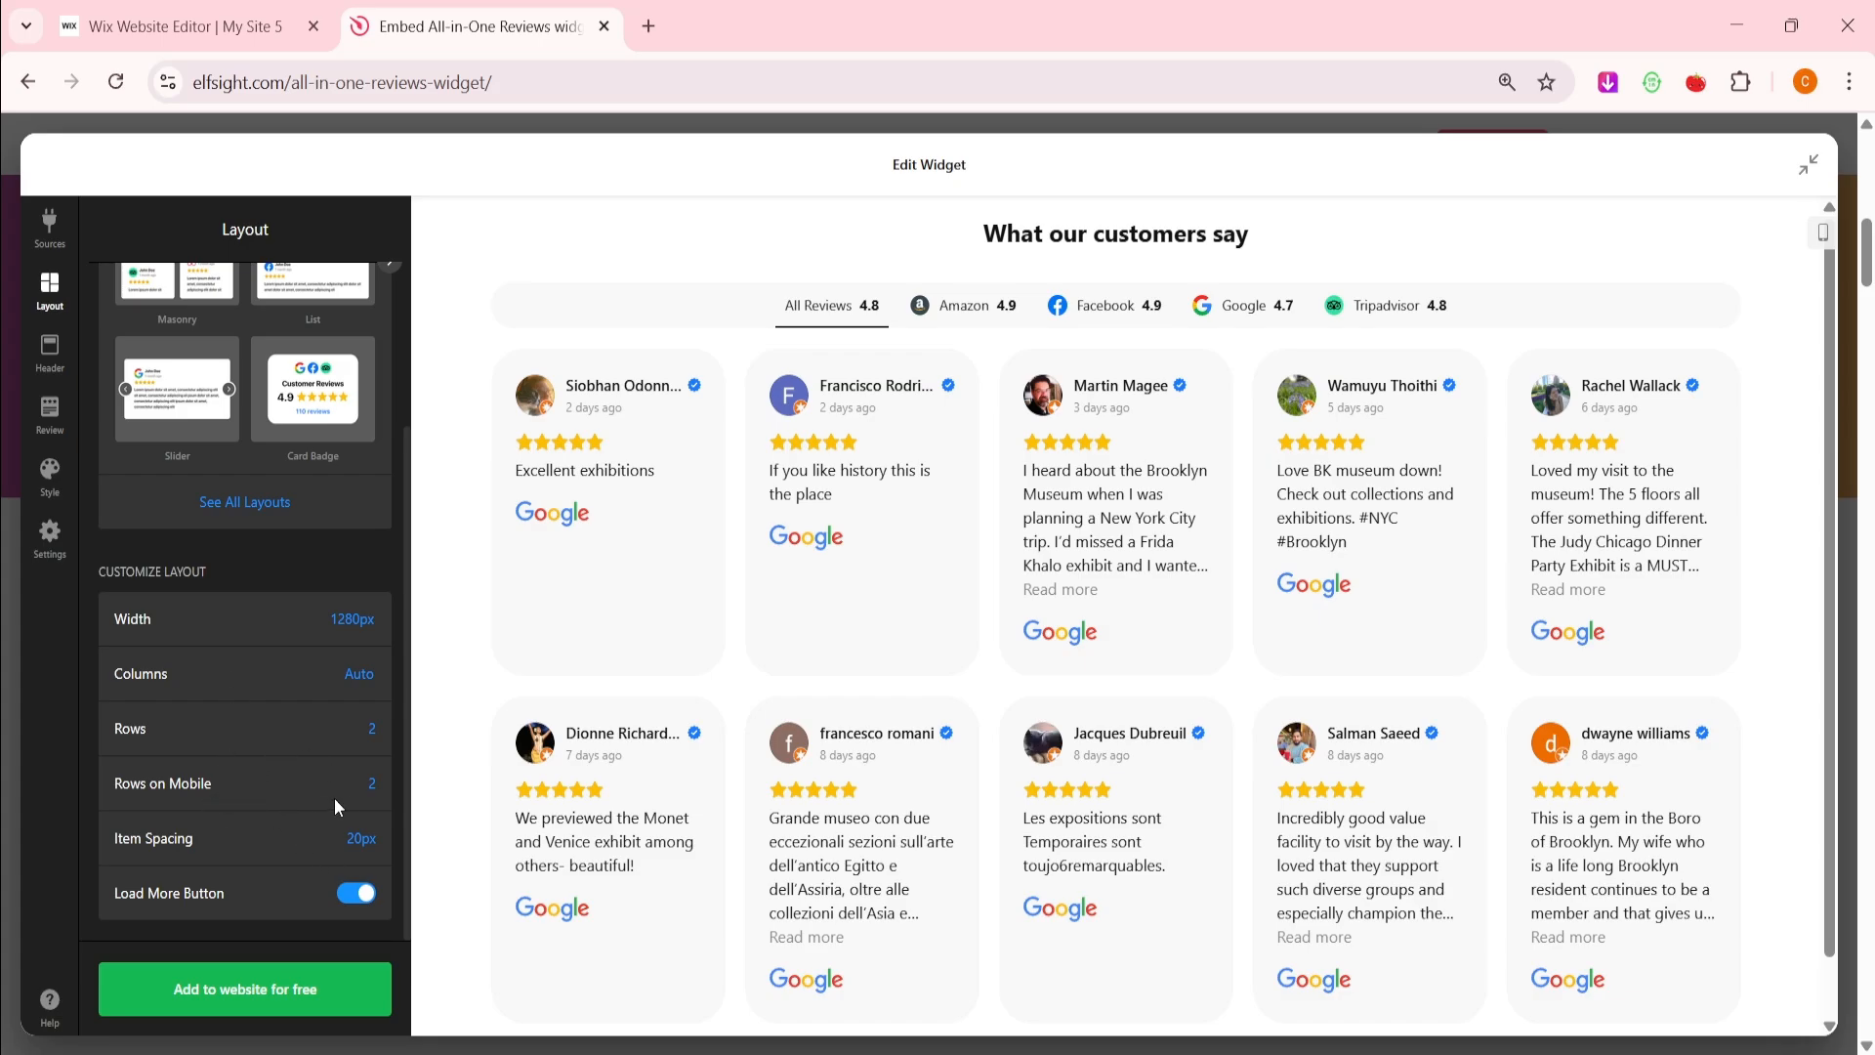
pyautogui.scroll(-2, 749, 731)
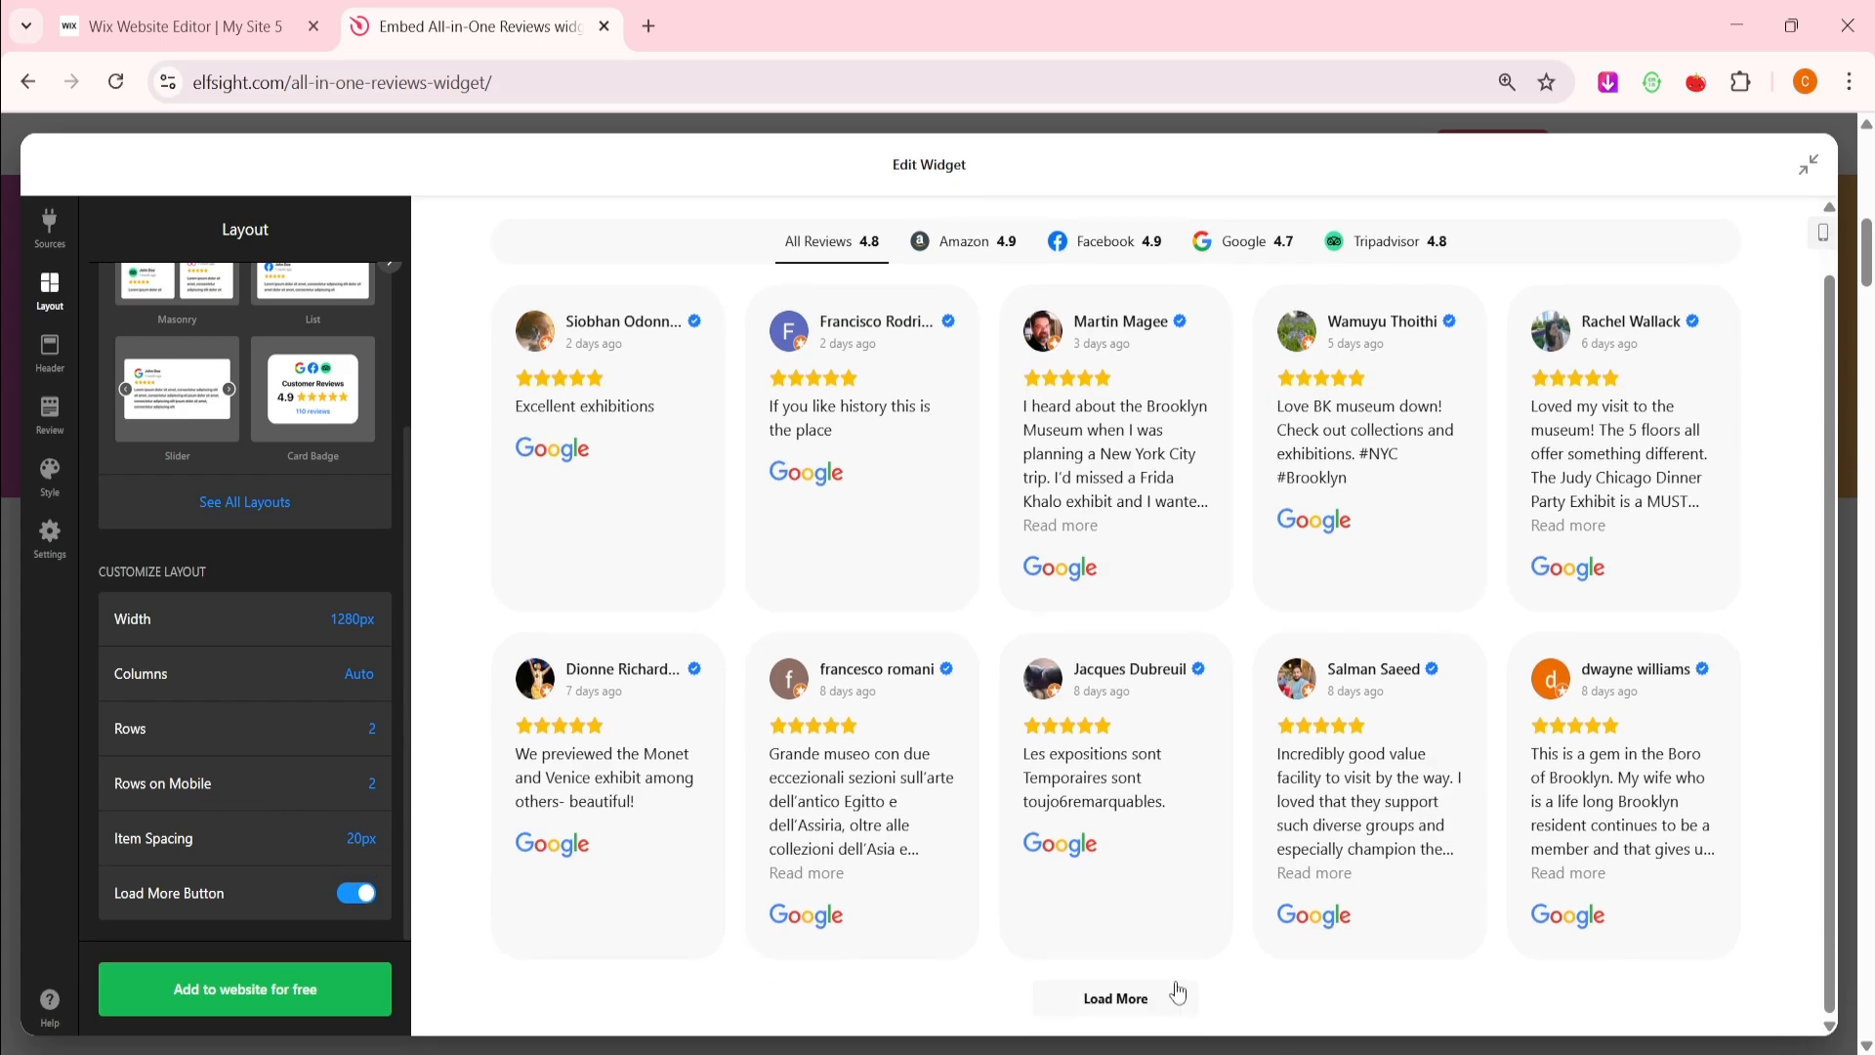
# Toggle the Load More button off and back on, then go to Header settings
pyautogui.click(352, 895)
pyautogui.click(353, 895)
pyautogui.scroll(1, 543, 264)
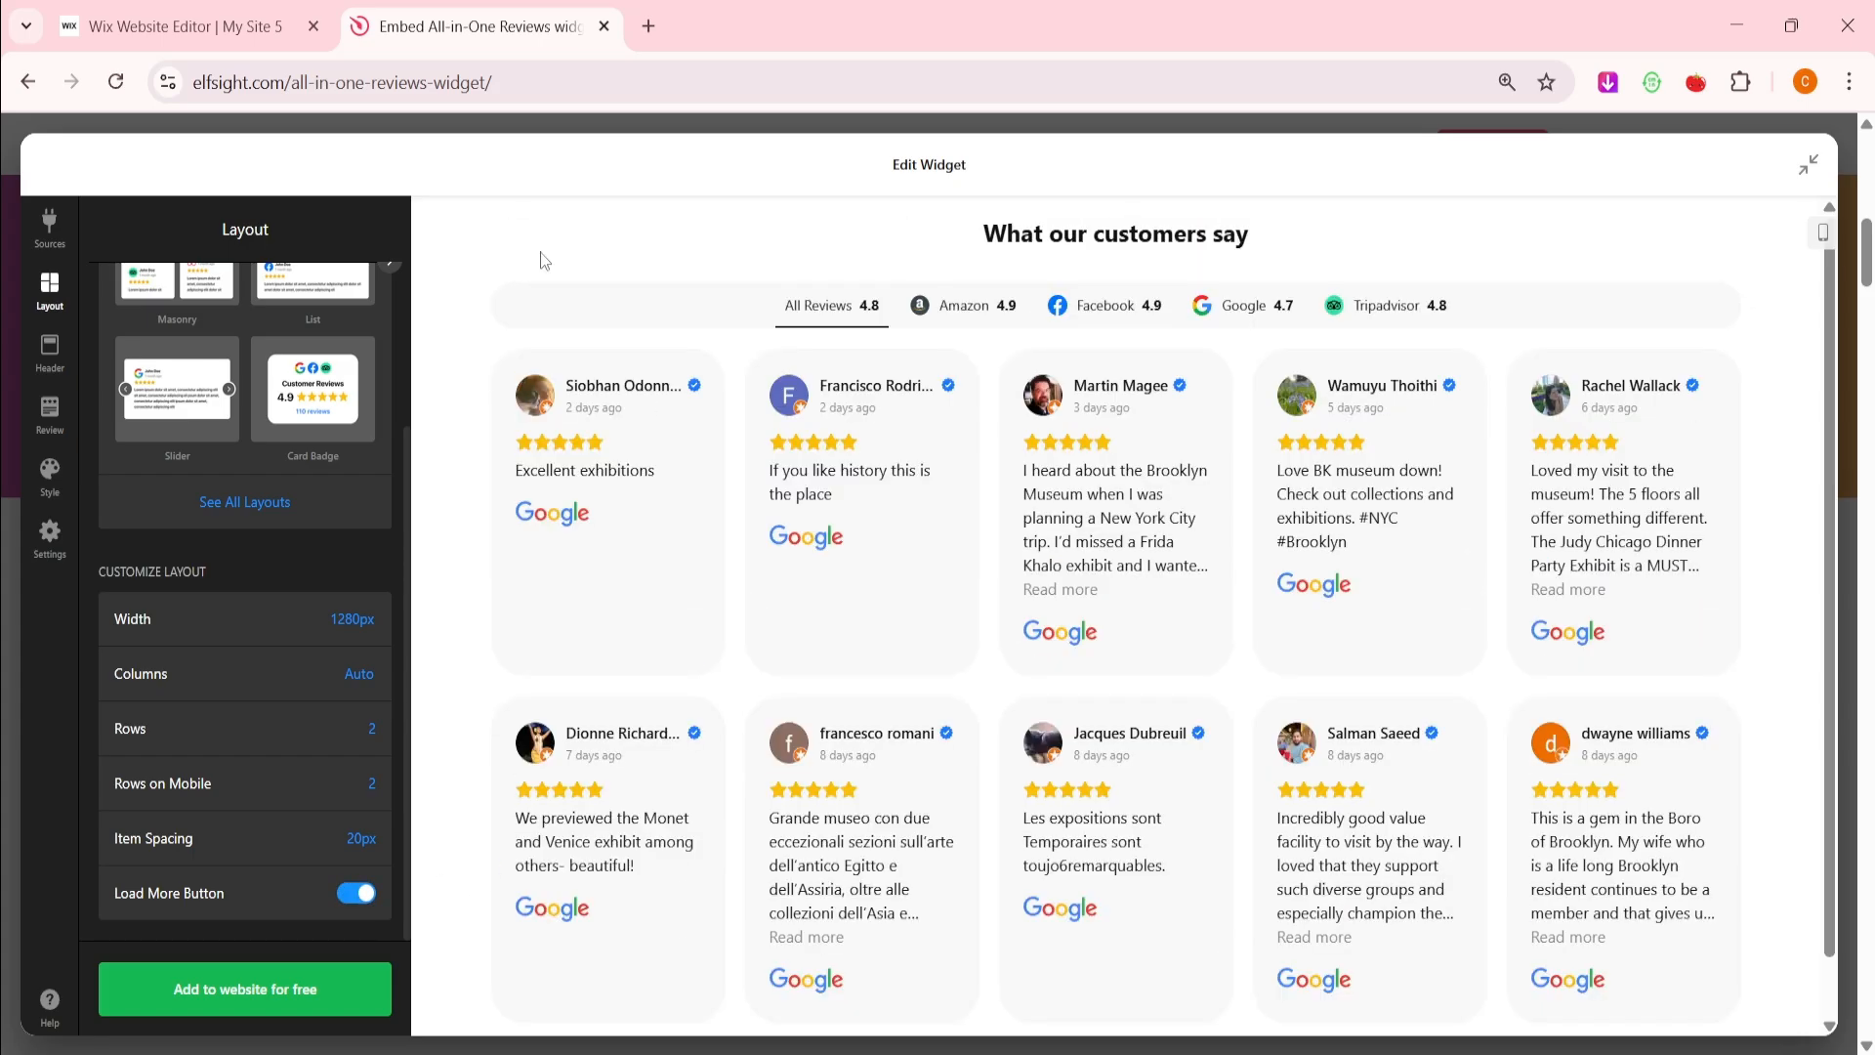
pyautogui.click(39, 358)
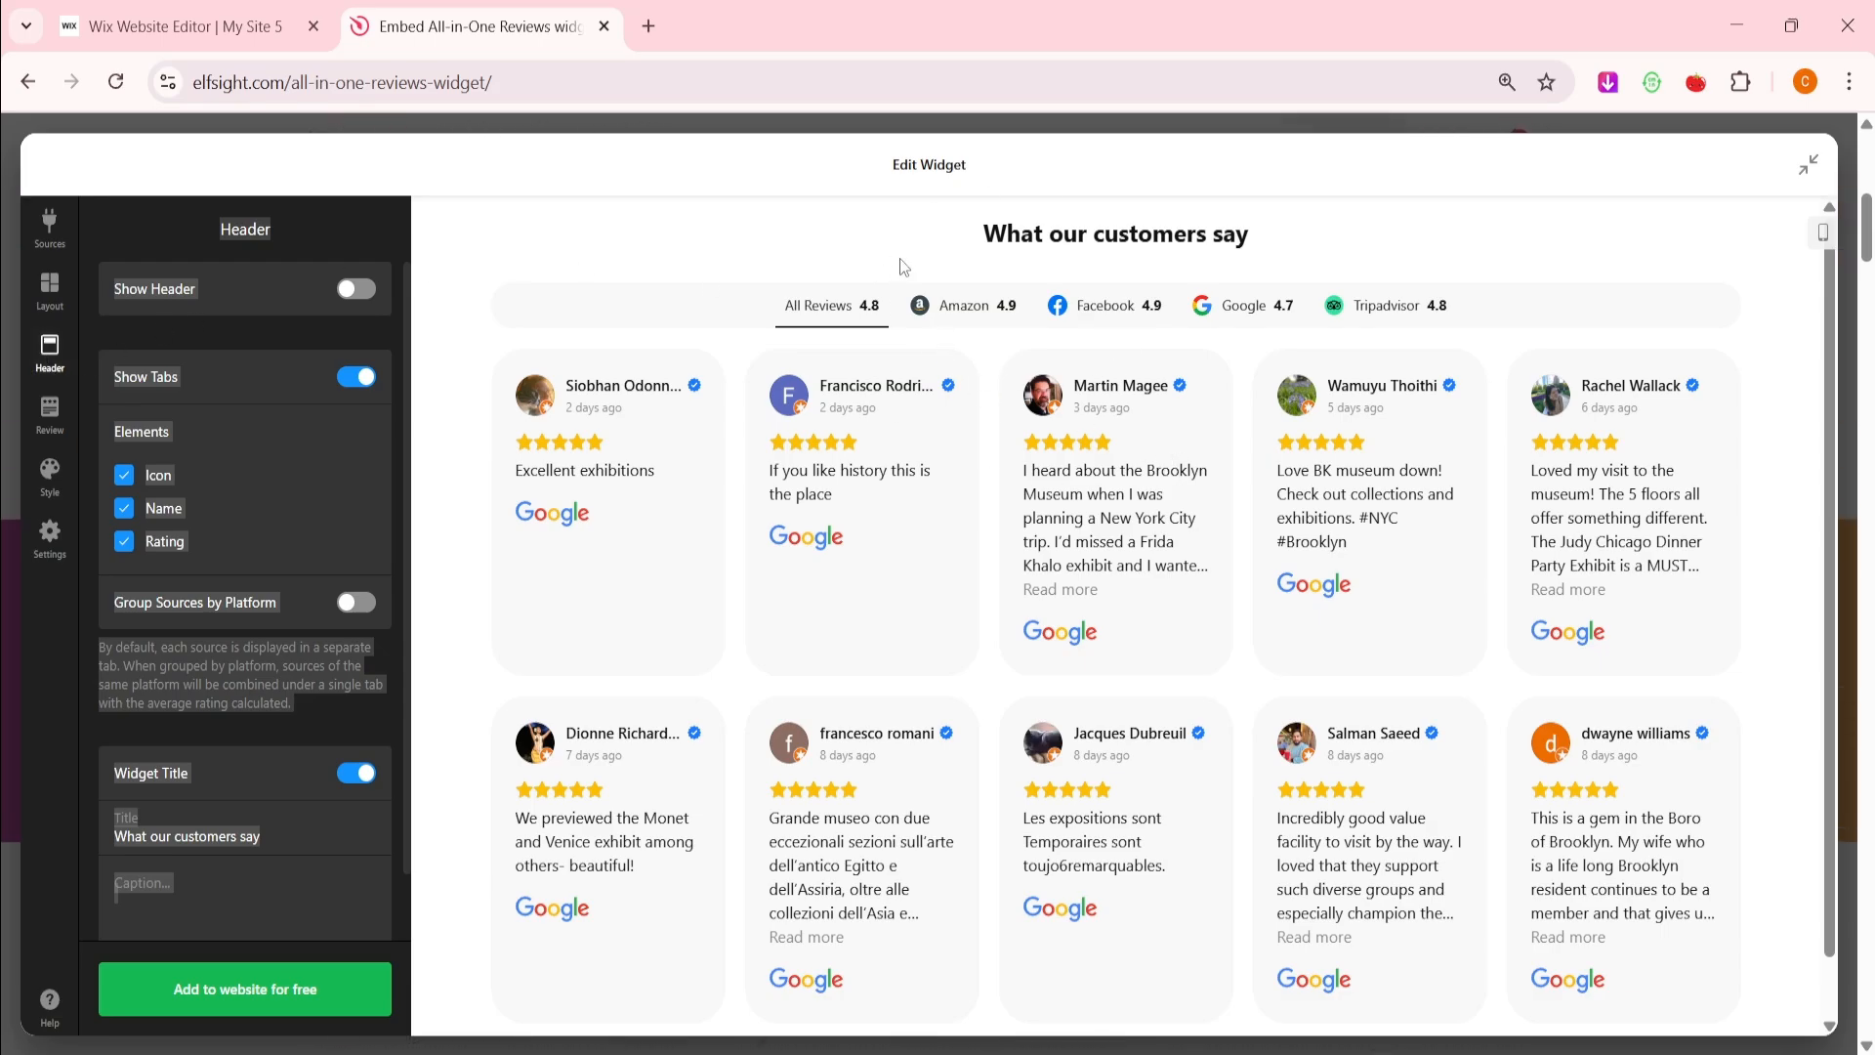
# Toggle the header, widget title and tab ratings off and on, keeping 'What our customers say'
pyautogui.click(357, 289)
pyautogui.click(356, 289)
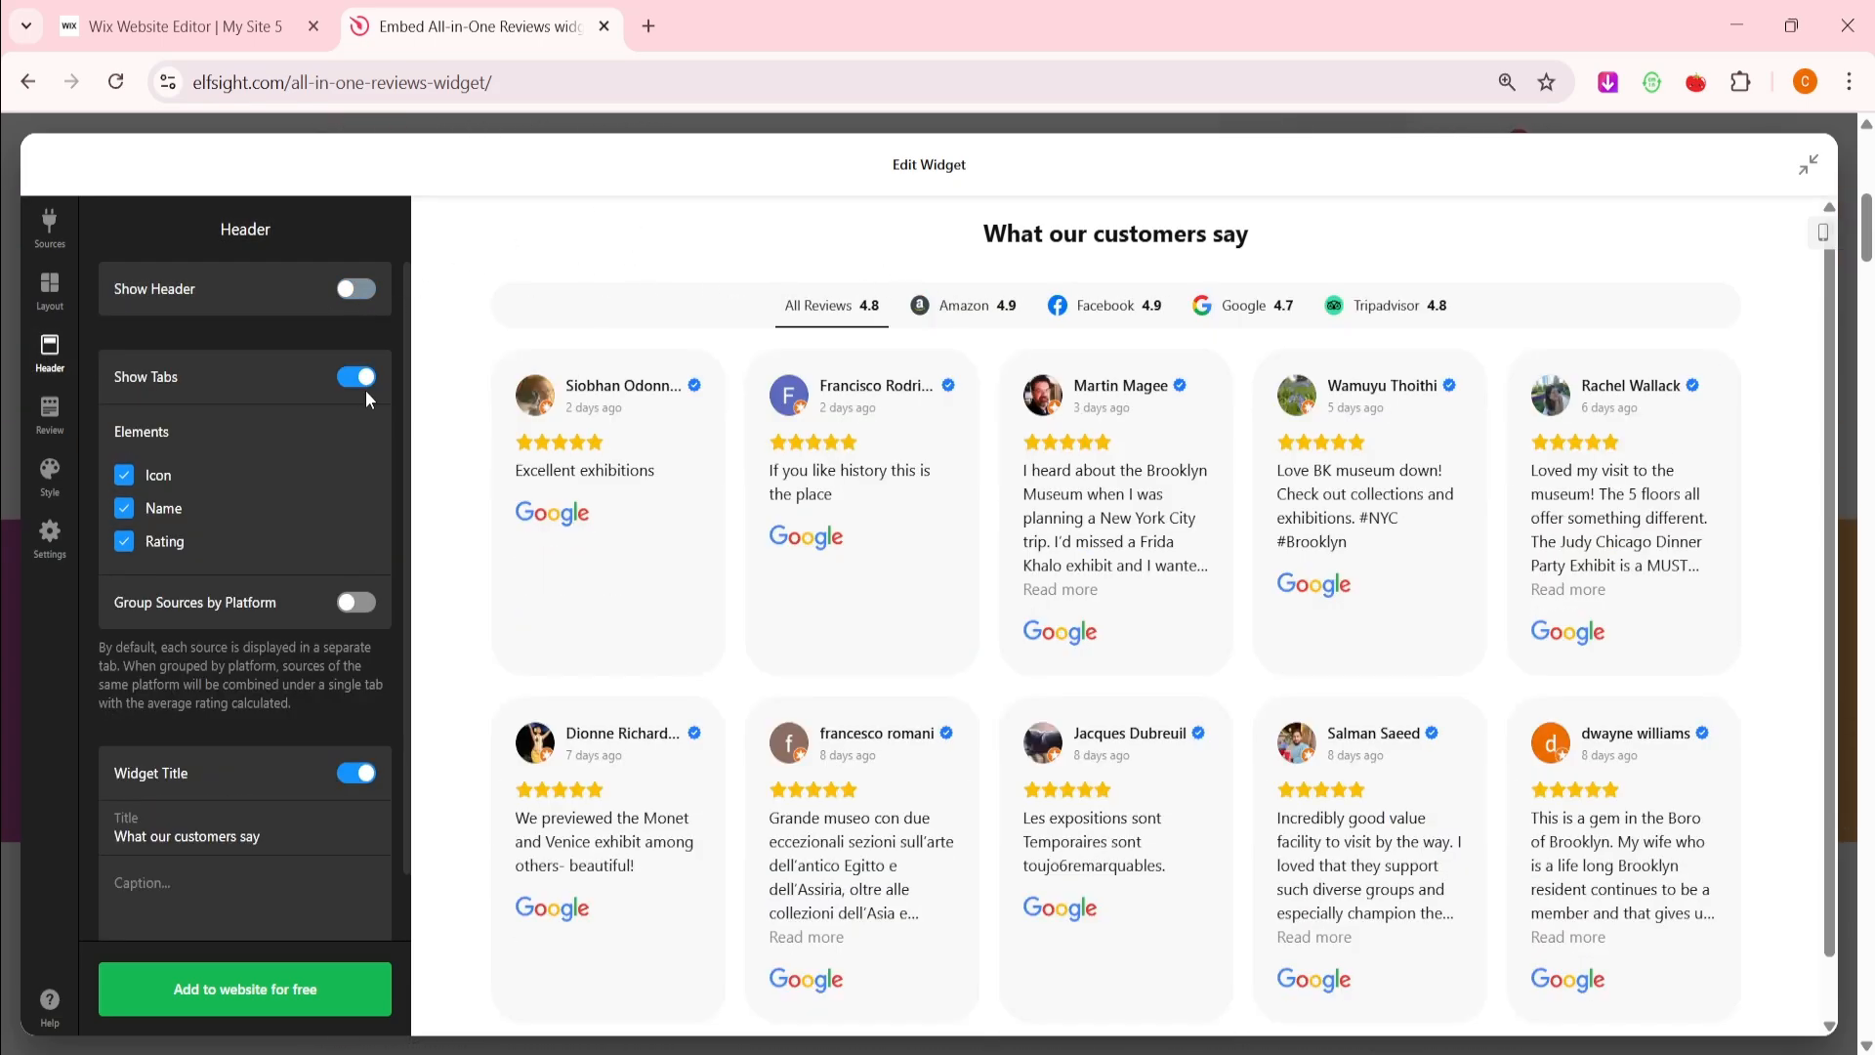
pyautogui.click(356, 772)
pyautogui.click(360, 773)
pyautogui.click(146, 541)
pyautogui.click(146, 541)
pyautogui.click(272, 838)
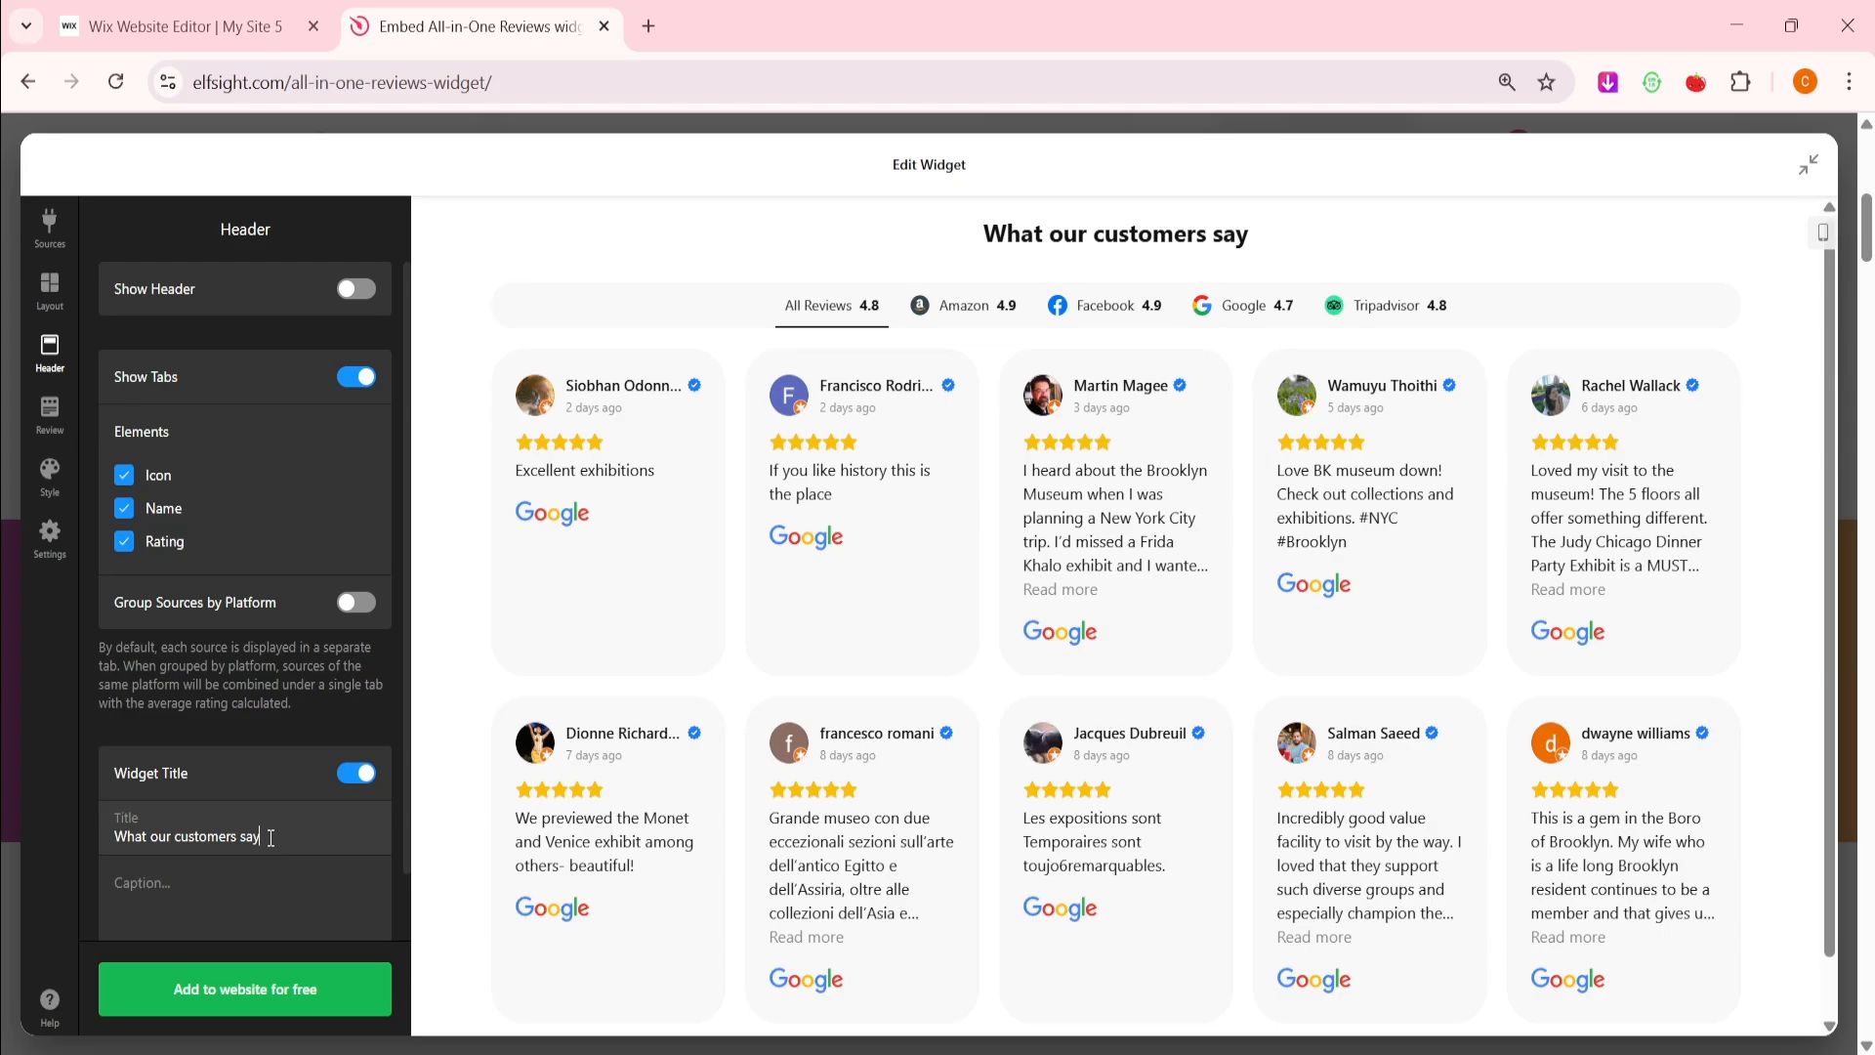
pyautogui.click(238, 893)
pyautogui.click(50, 414)
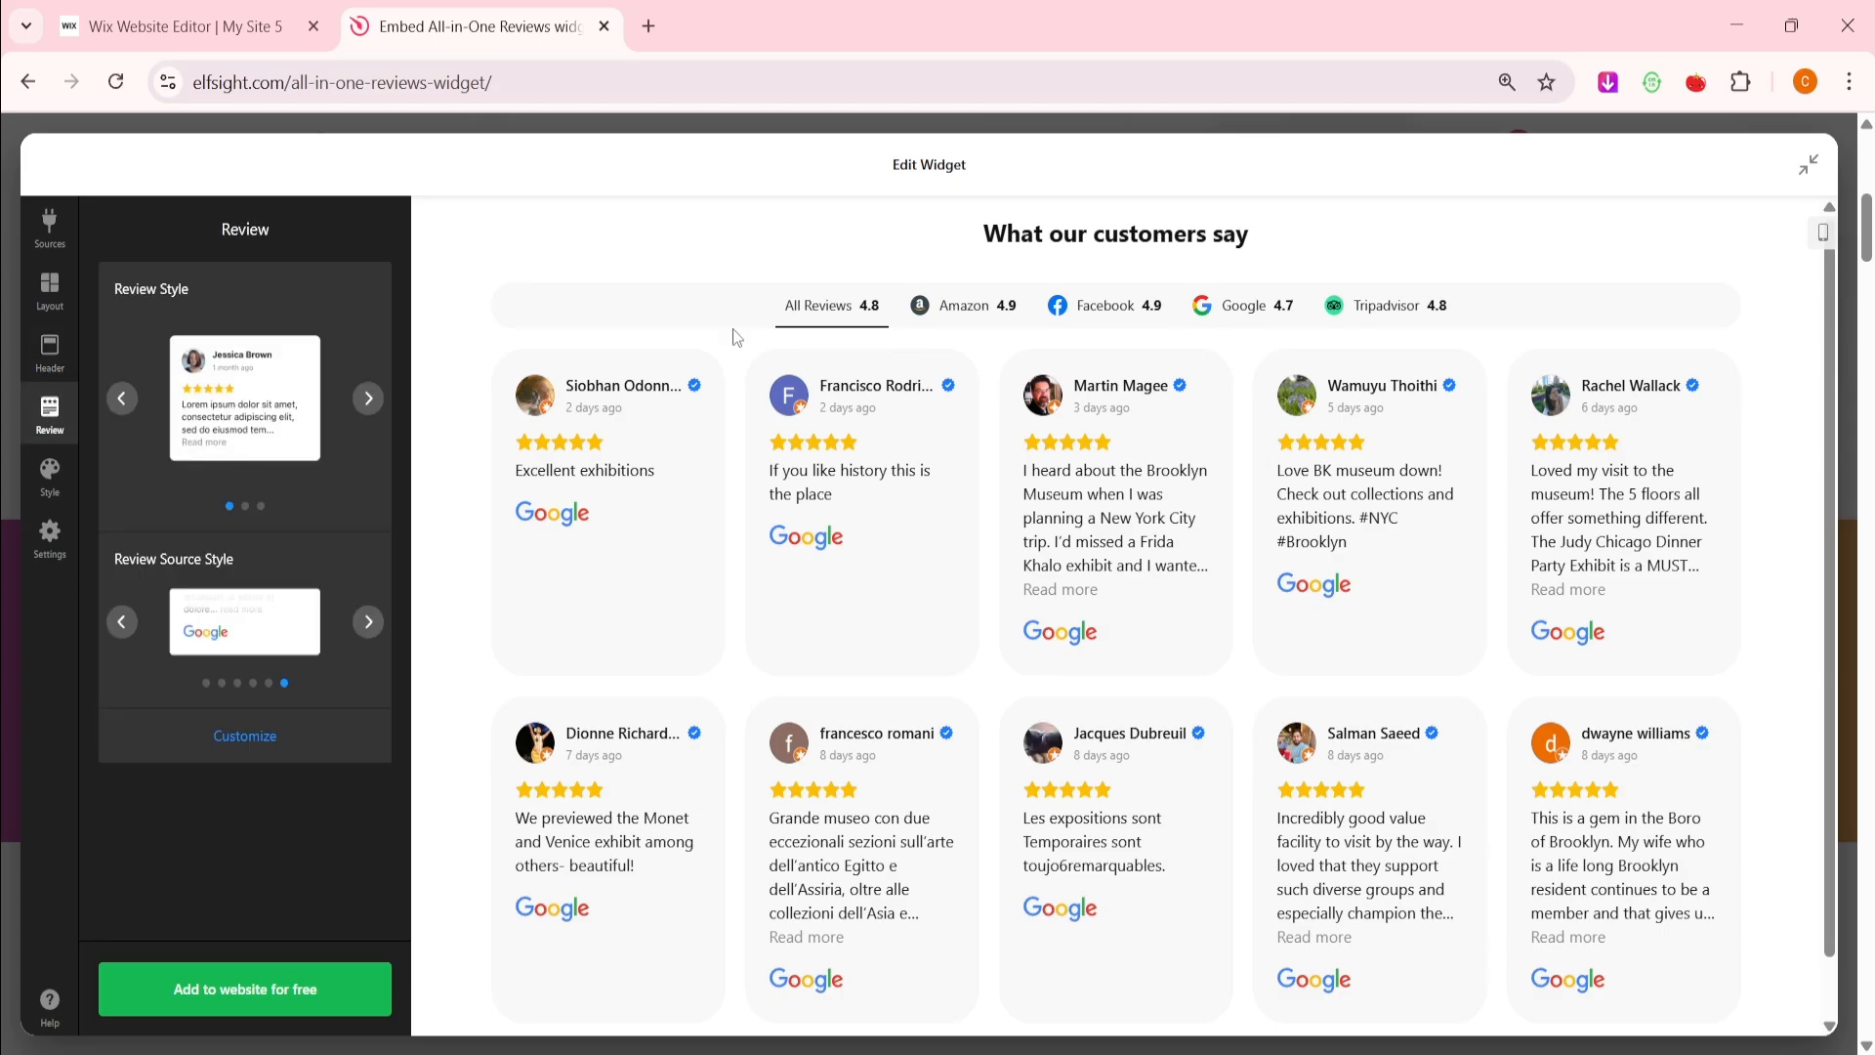
pyautogui.click(368, 400)
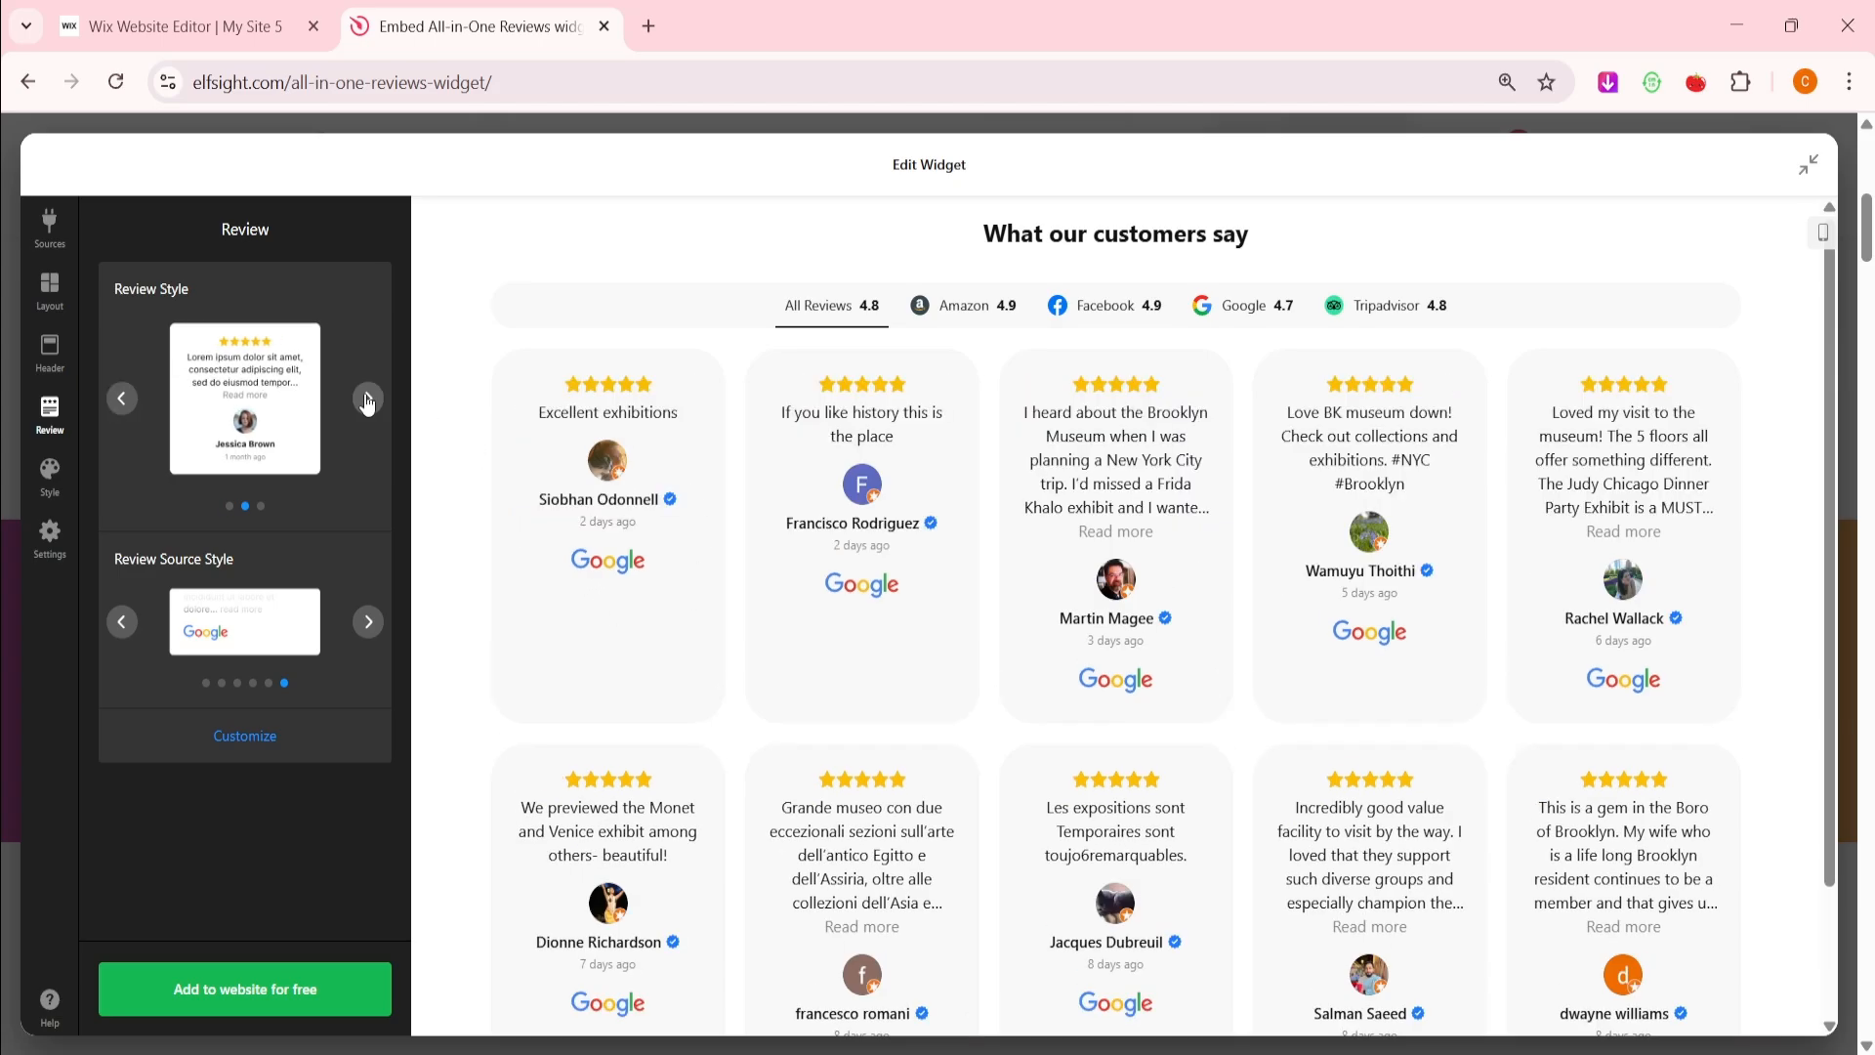
pyautogui.click(369, 400)
pyautogui.click(368, 400)
pyautogui.click(370, 625)
pyautogui.click(372, 625)
pyautogui.click(372, 625)
pyautogui.click(369, 623)
pyautogui.click(370, 623)
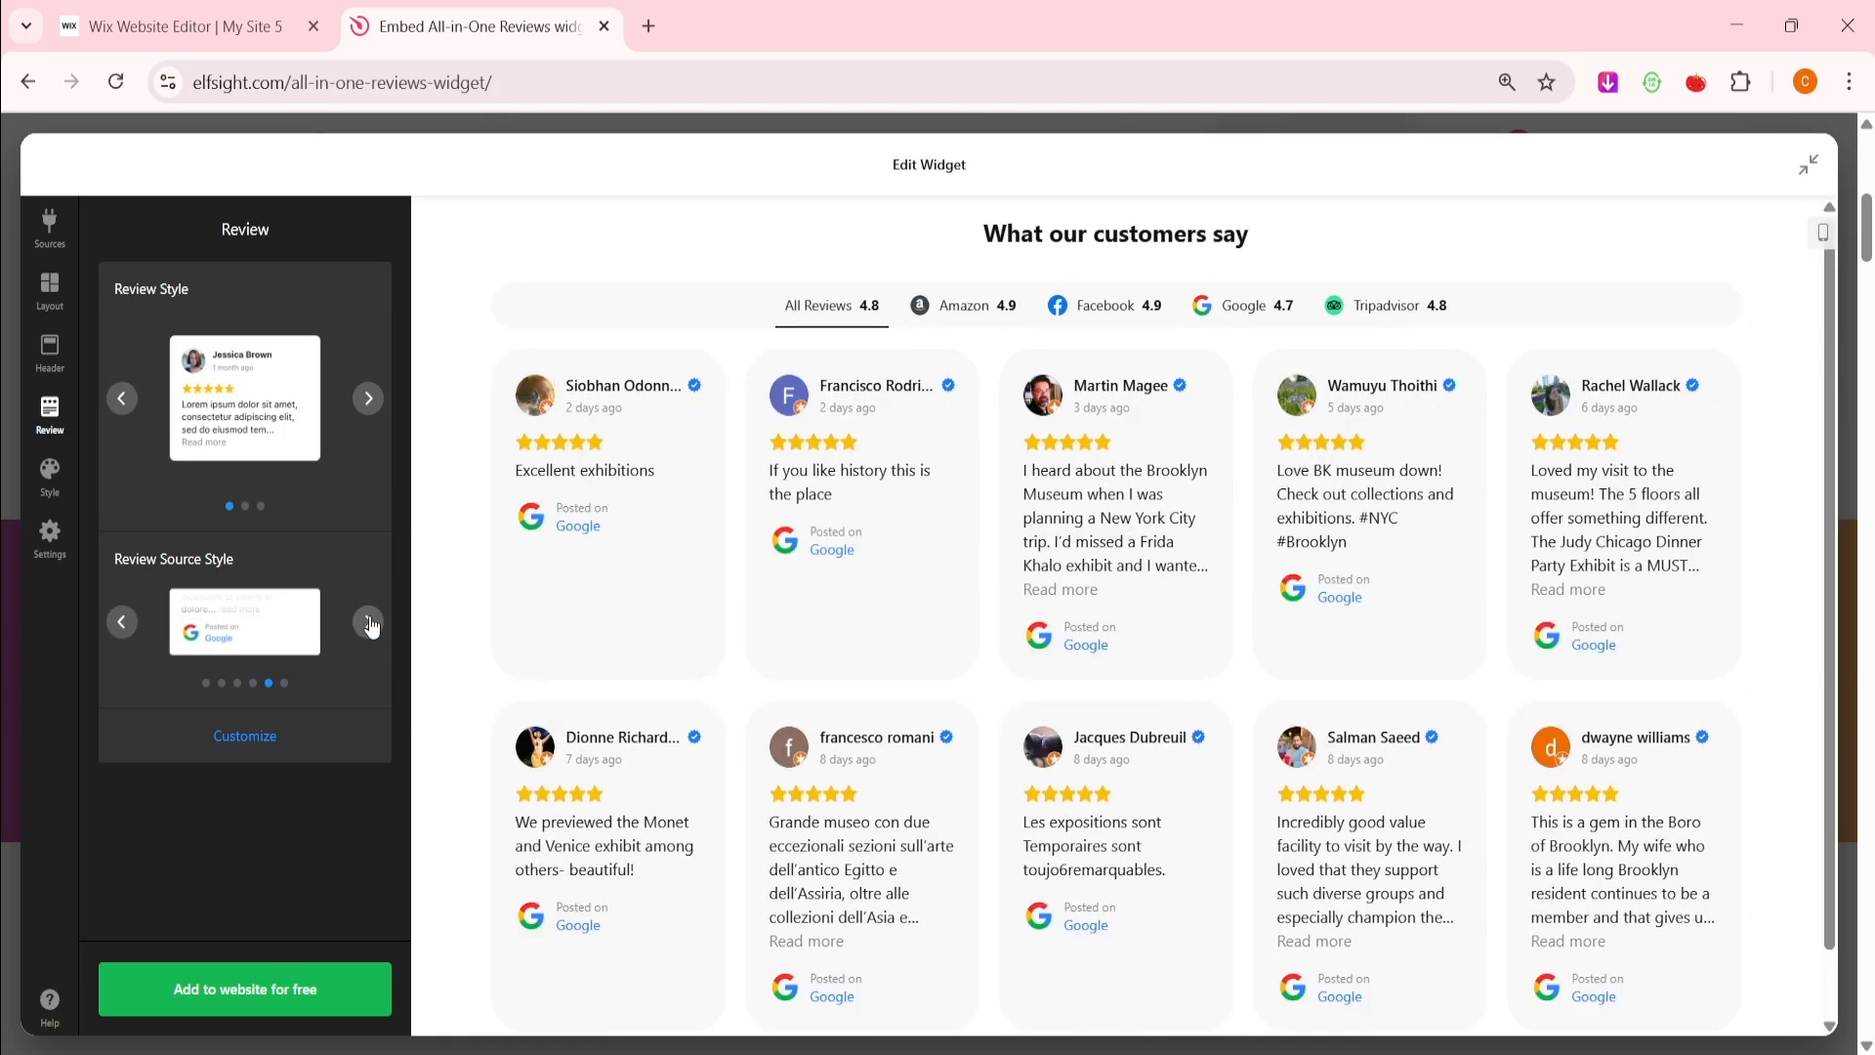
pyautogui.click(370, 623)
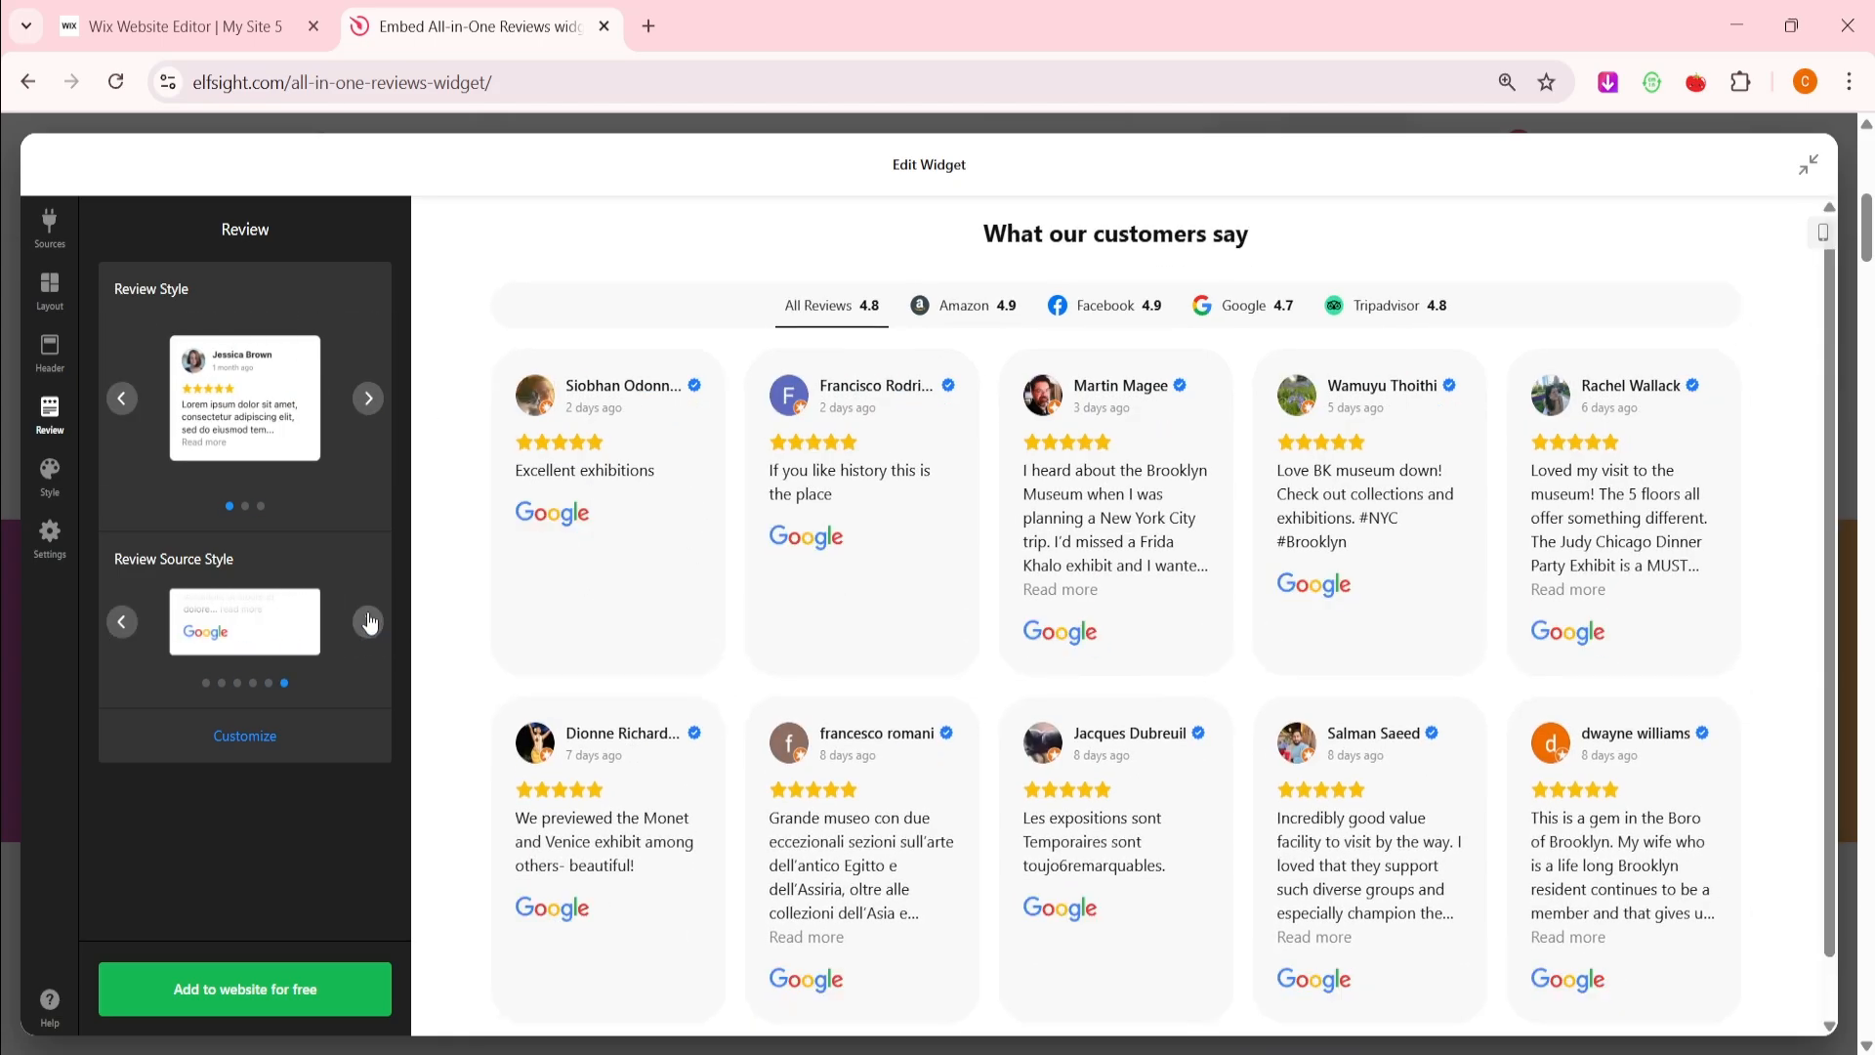
pyautogui.click(209, 742)
pyautogui.scroll(-3, 330, 519)
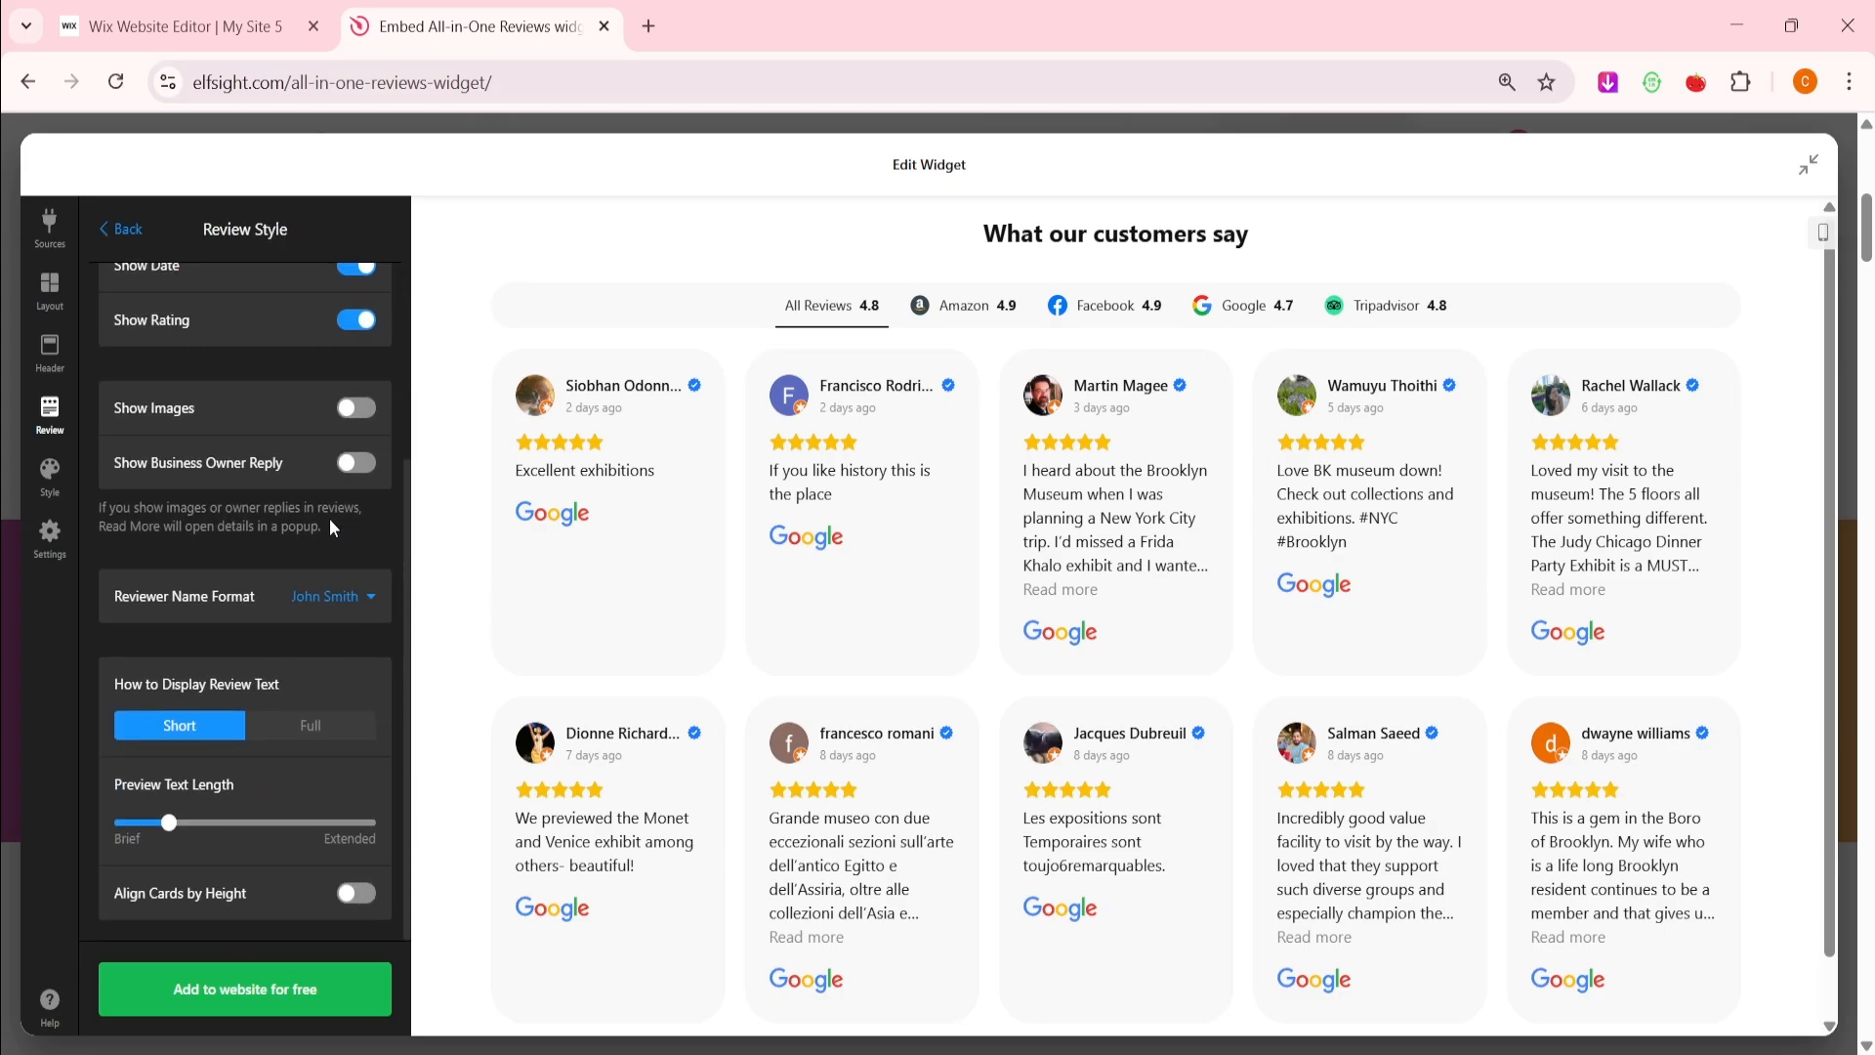
pyautogui.scroll(3, 331, 519)
pyautogui.click(106, 235)
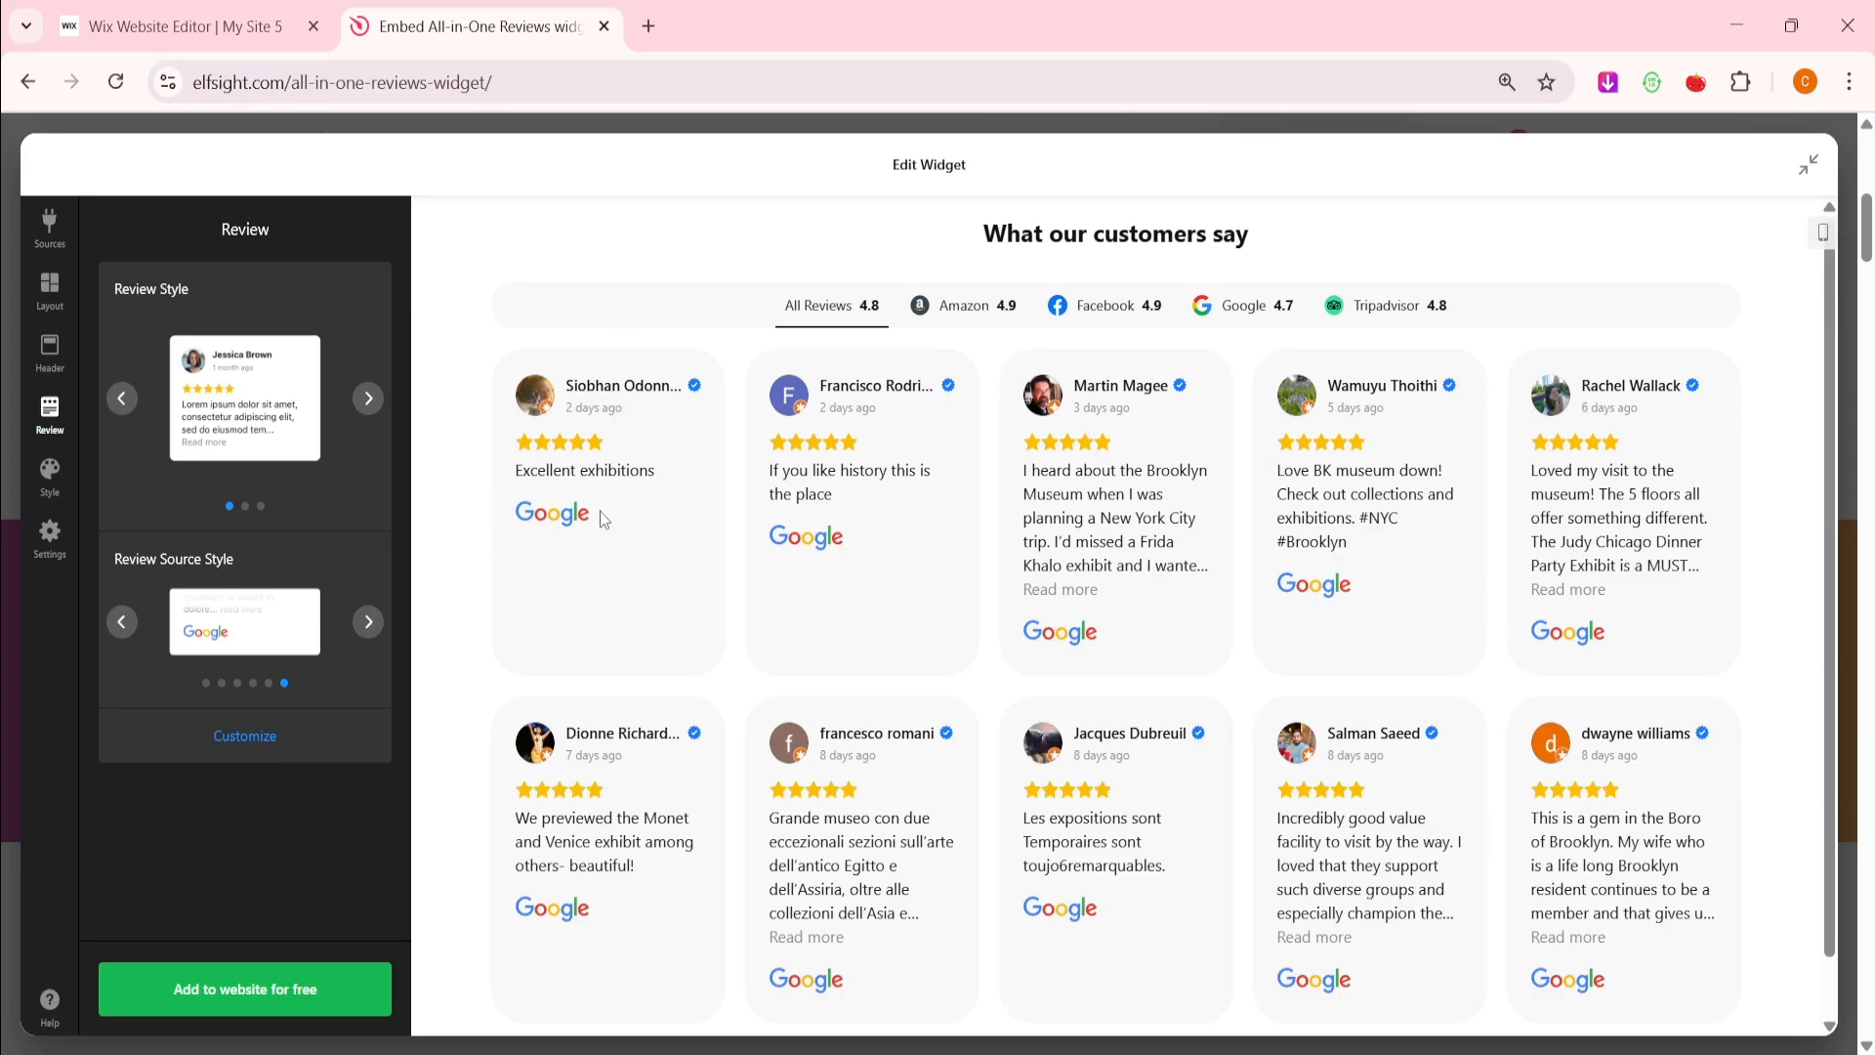
# In Style, try the Dark scheme, revert to Light, and leave the font unchanged
pyautogui.click(51, 477)
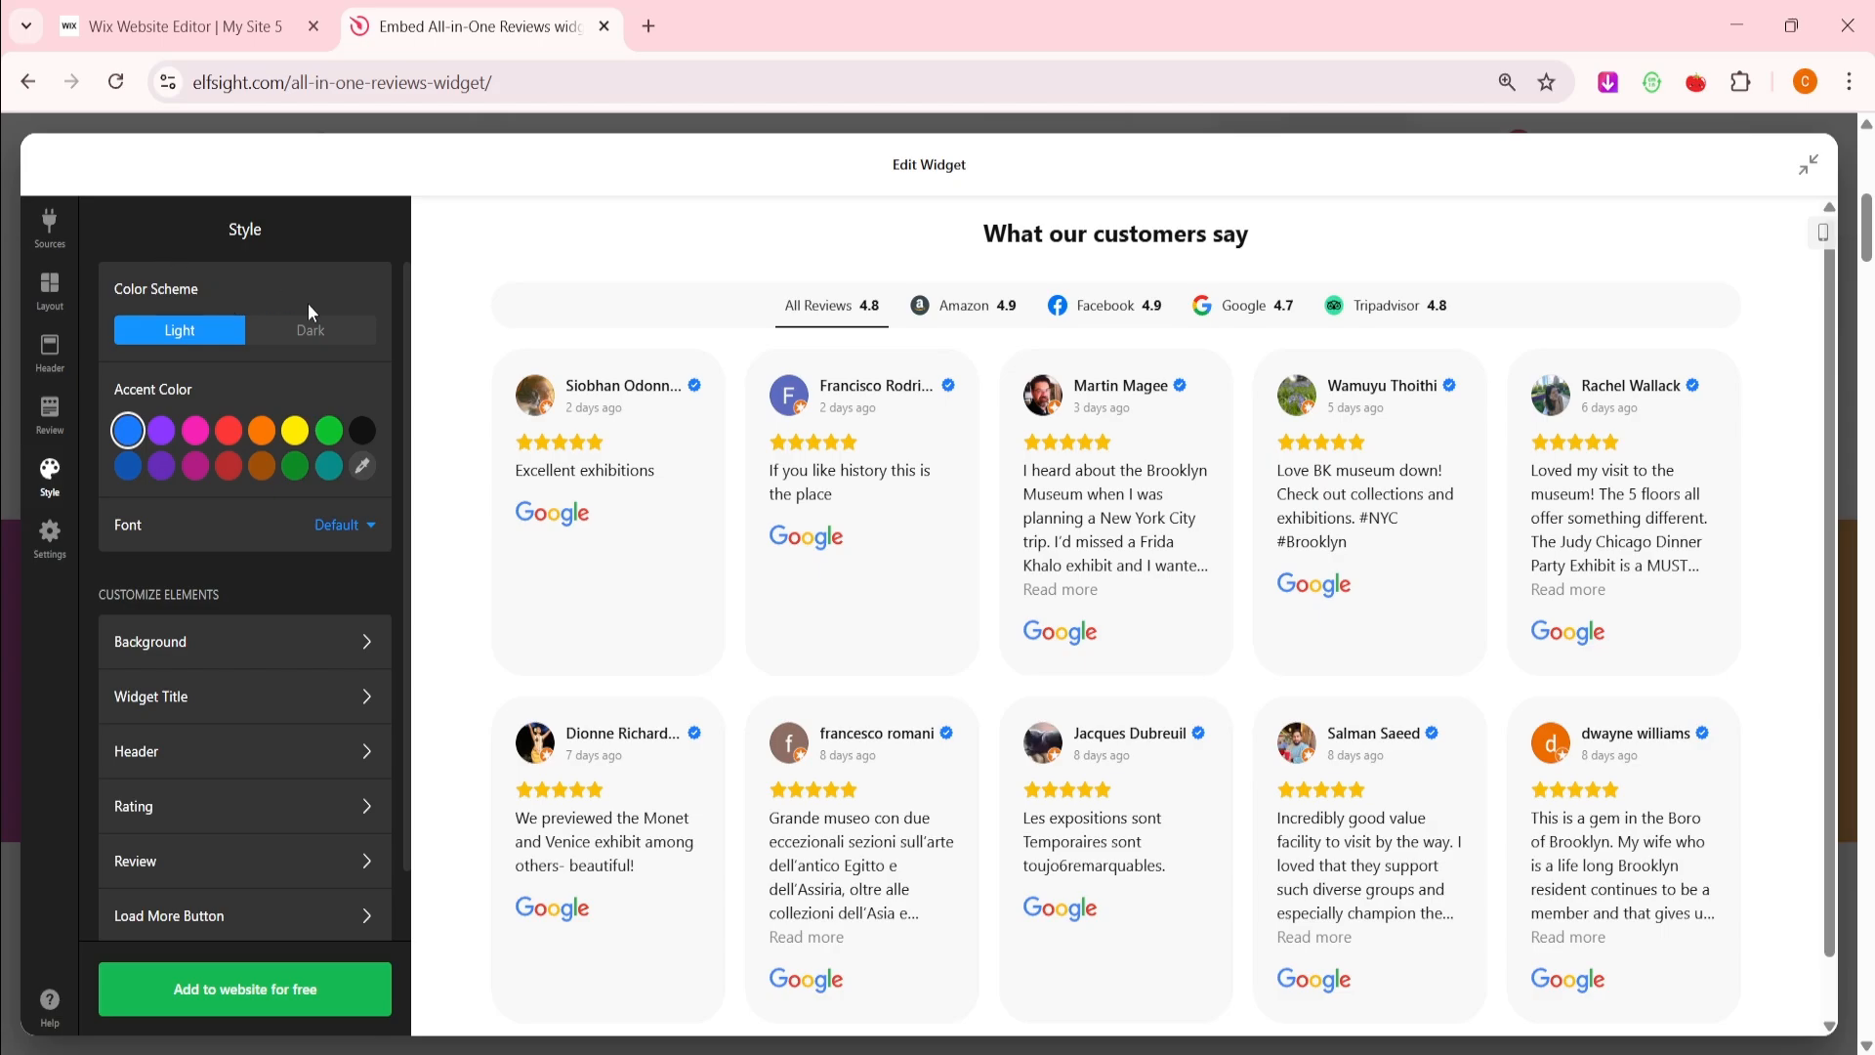
pyautogui.click(333, 332)
pyautogui.click(224, 332)
pyautogui.click(338, 527)
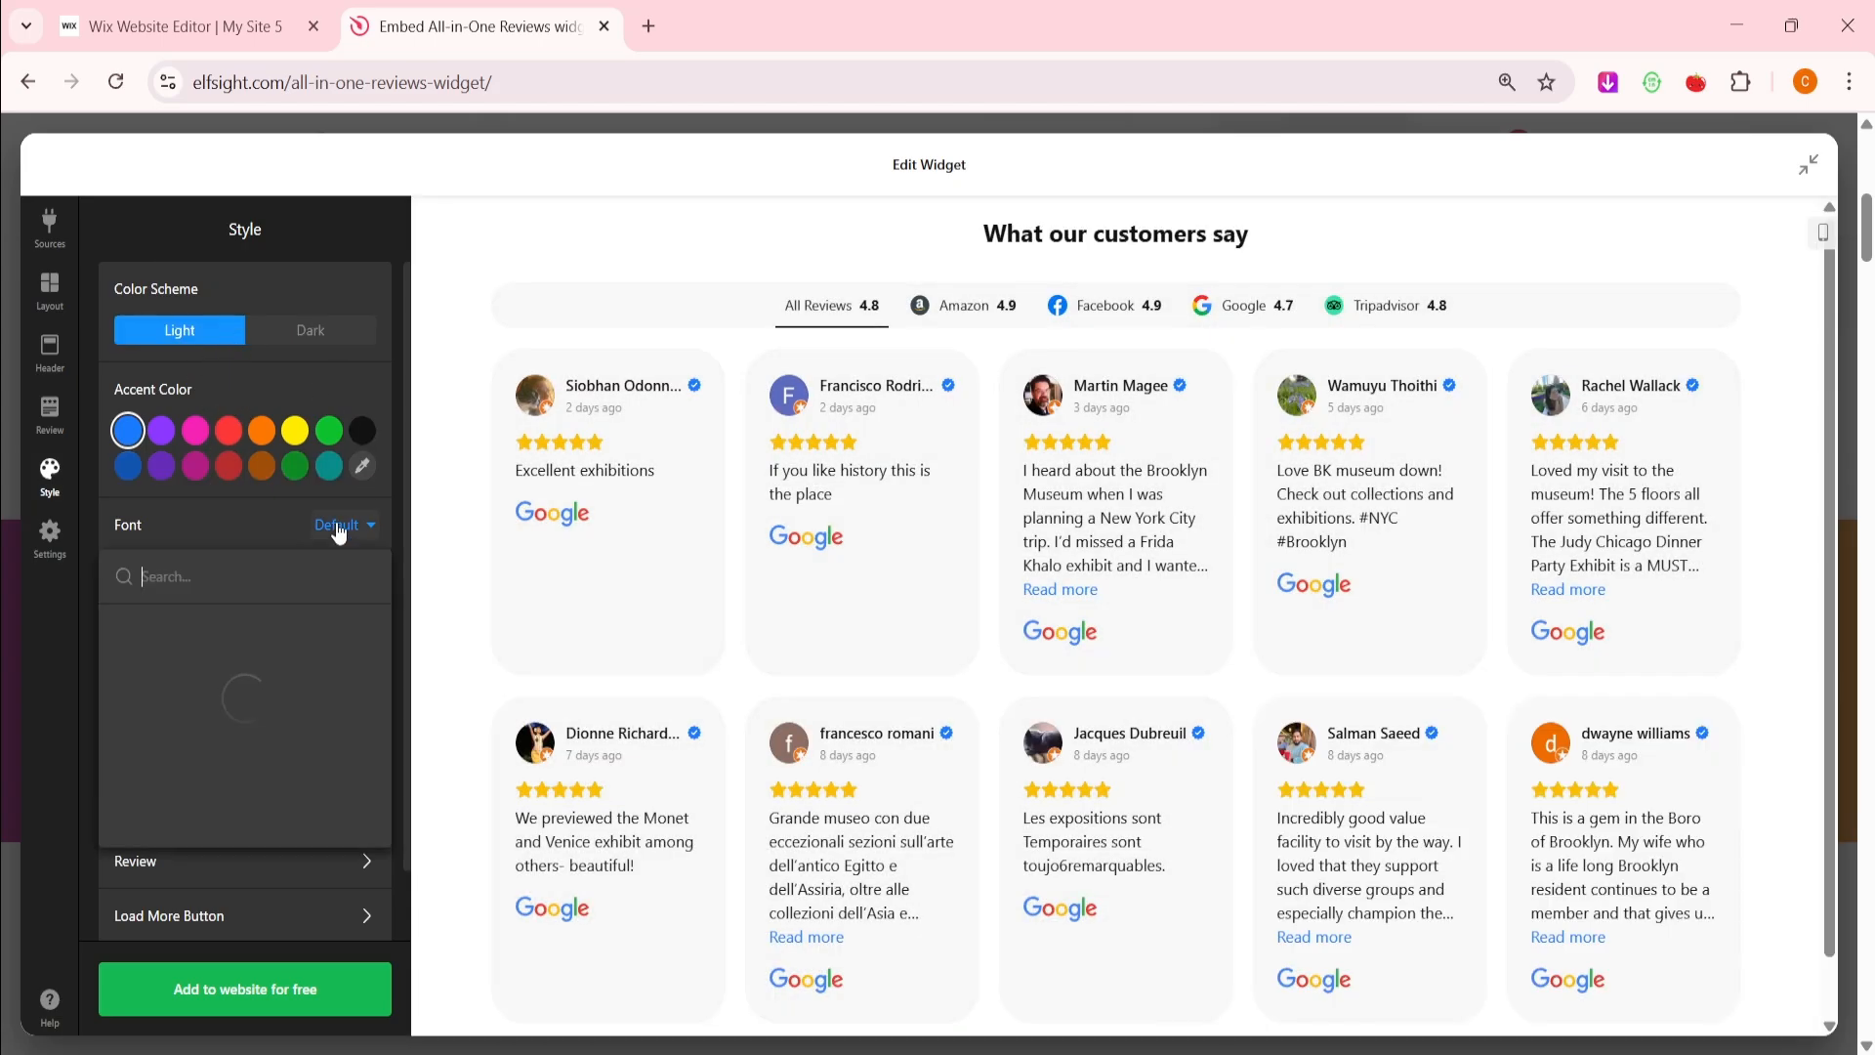
pyautogui.click(339, 531)
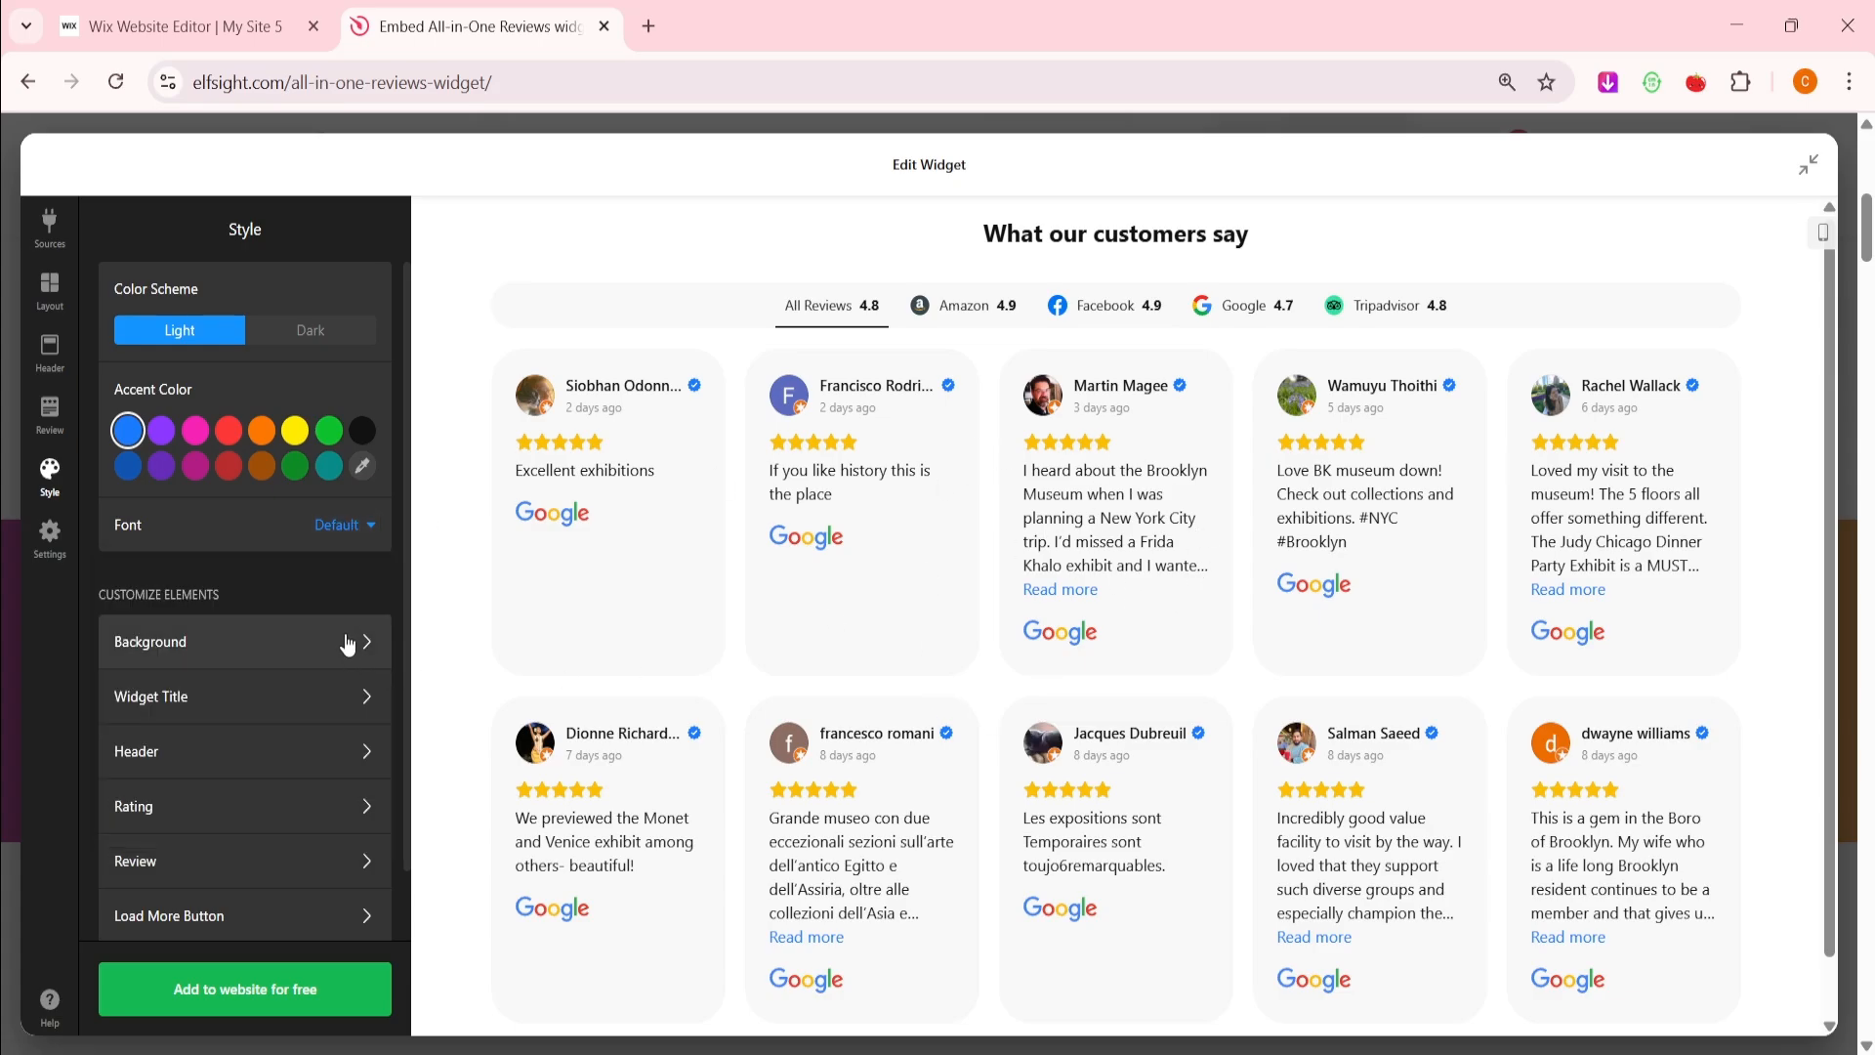
# Look at the Background, Widget Title and Load More button styling sub-panels without changes
pyautogui.scroll(-1, 348, 647)
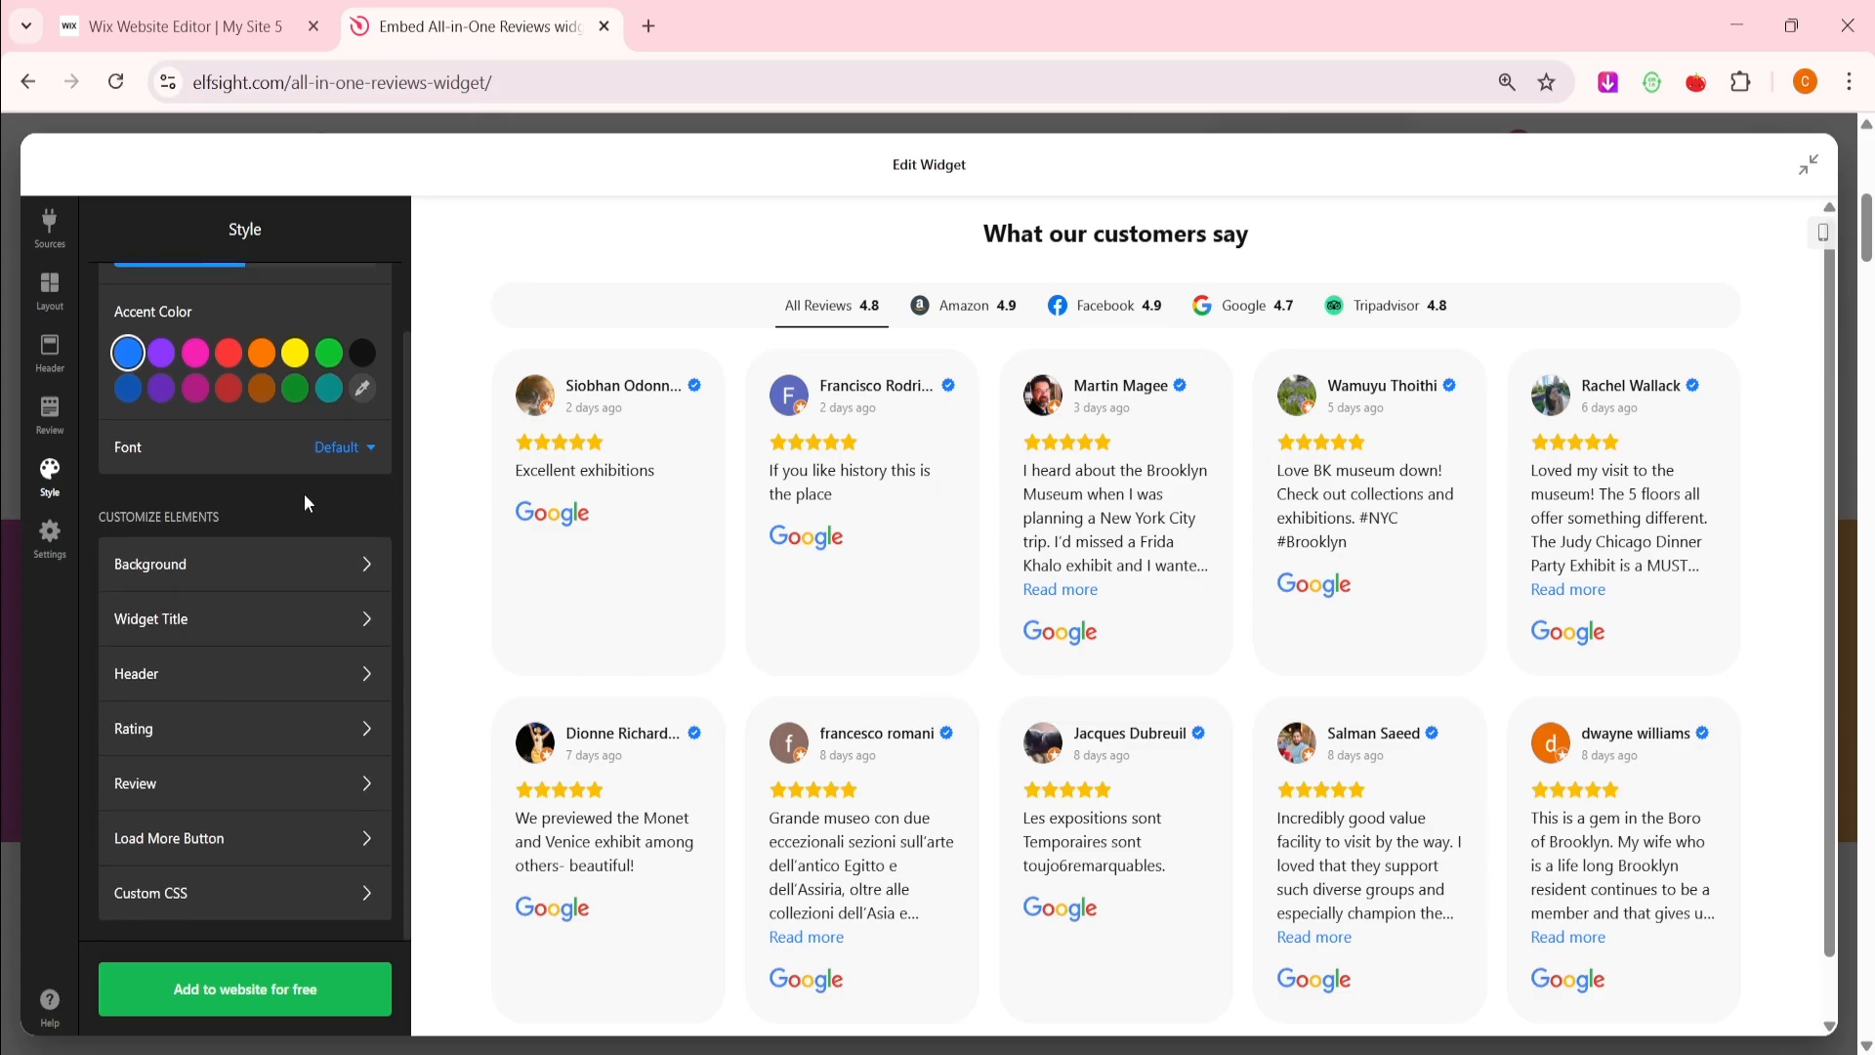
pyautogui.click(278, 594)
pyautogui.click(122, 227)
pyautogui.click(266, 633)
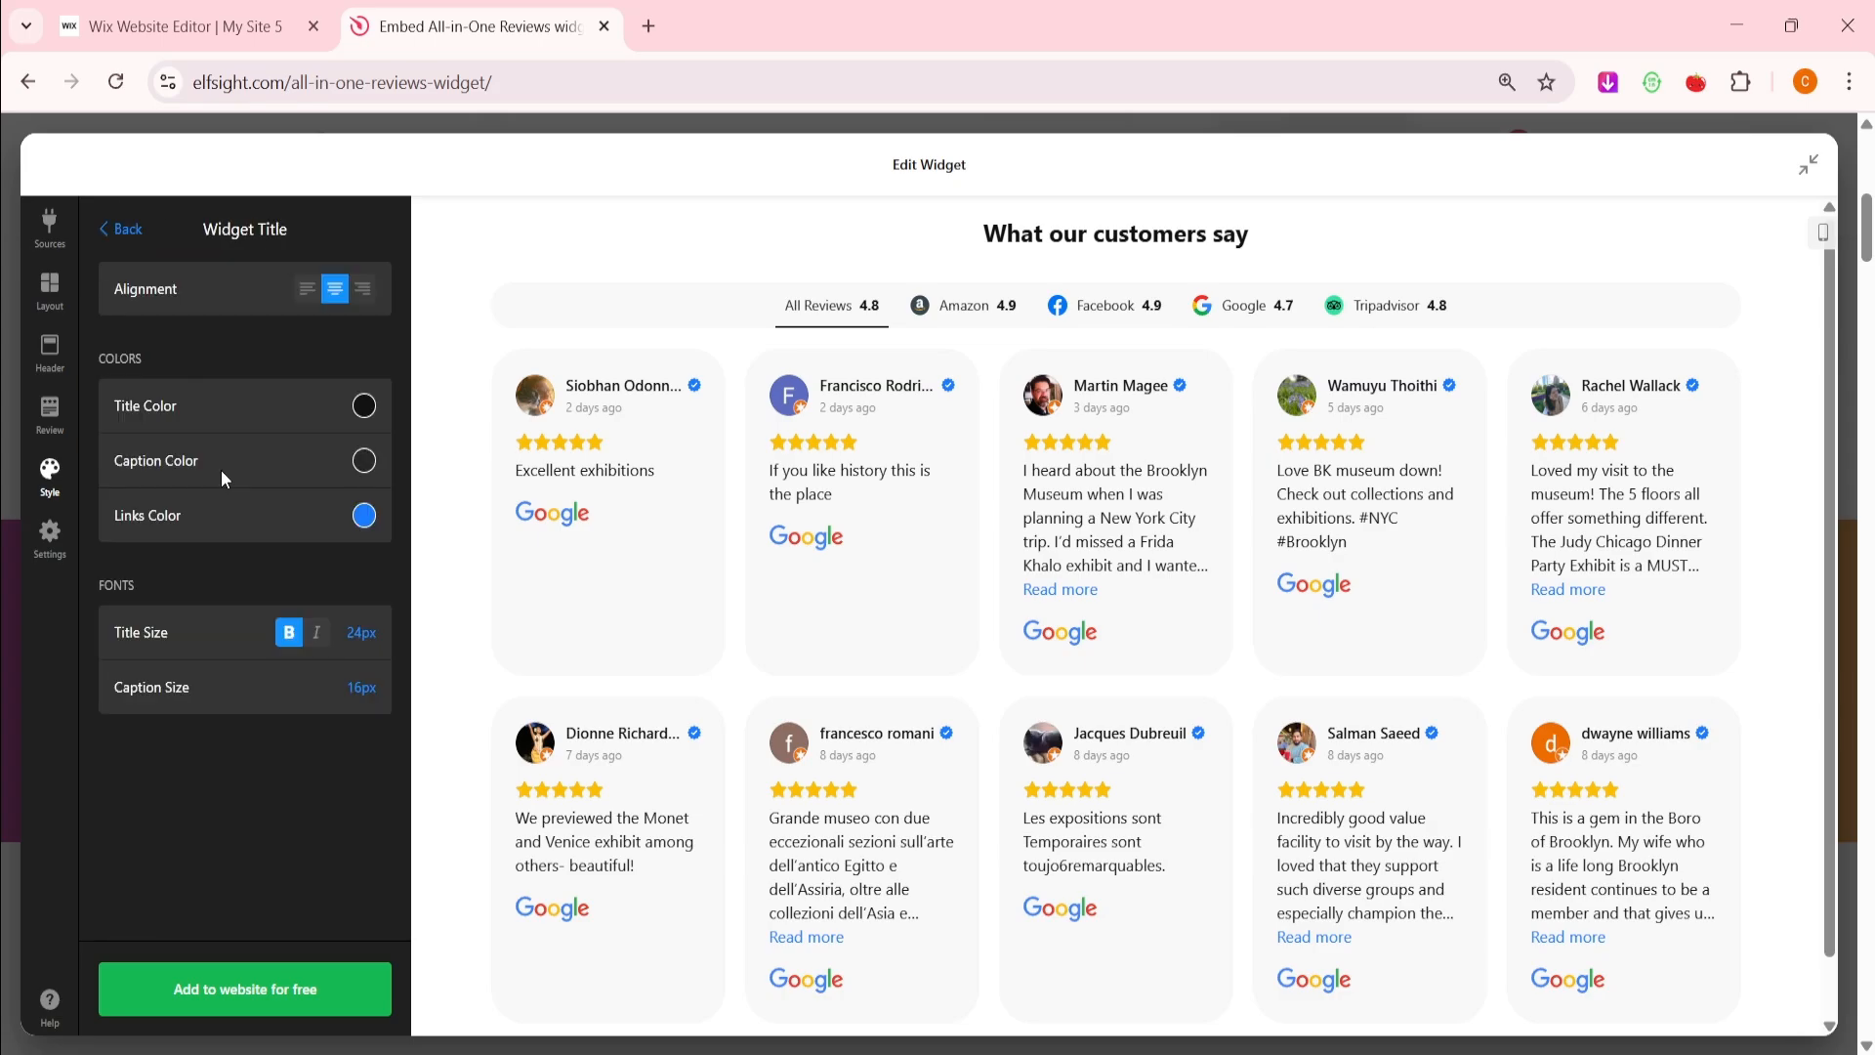
pyautogui.click(123, 229)
pyautogui.click(220, 838)
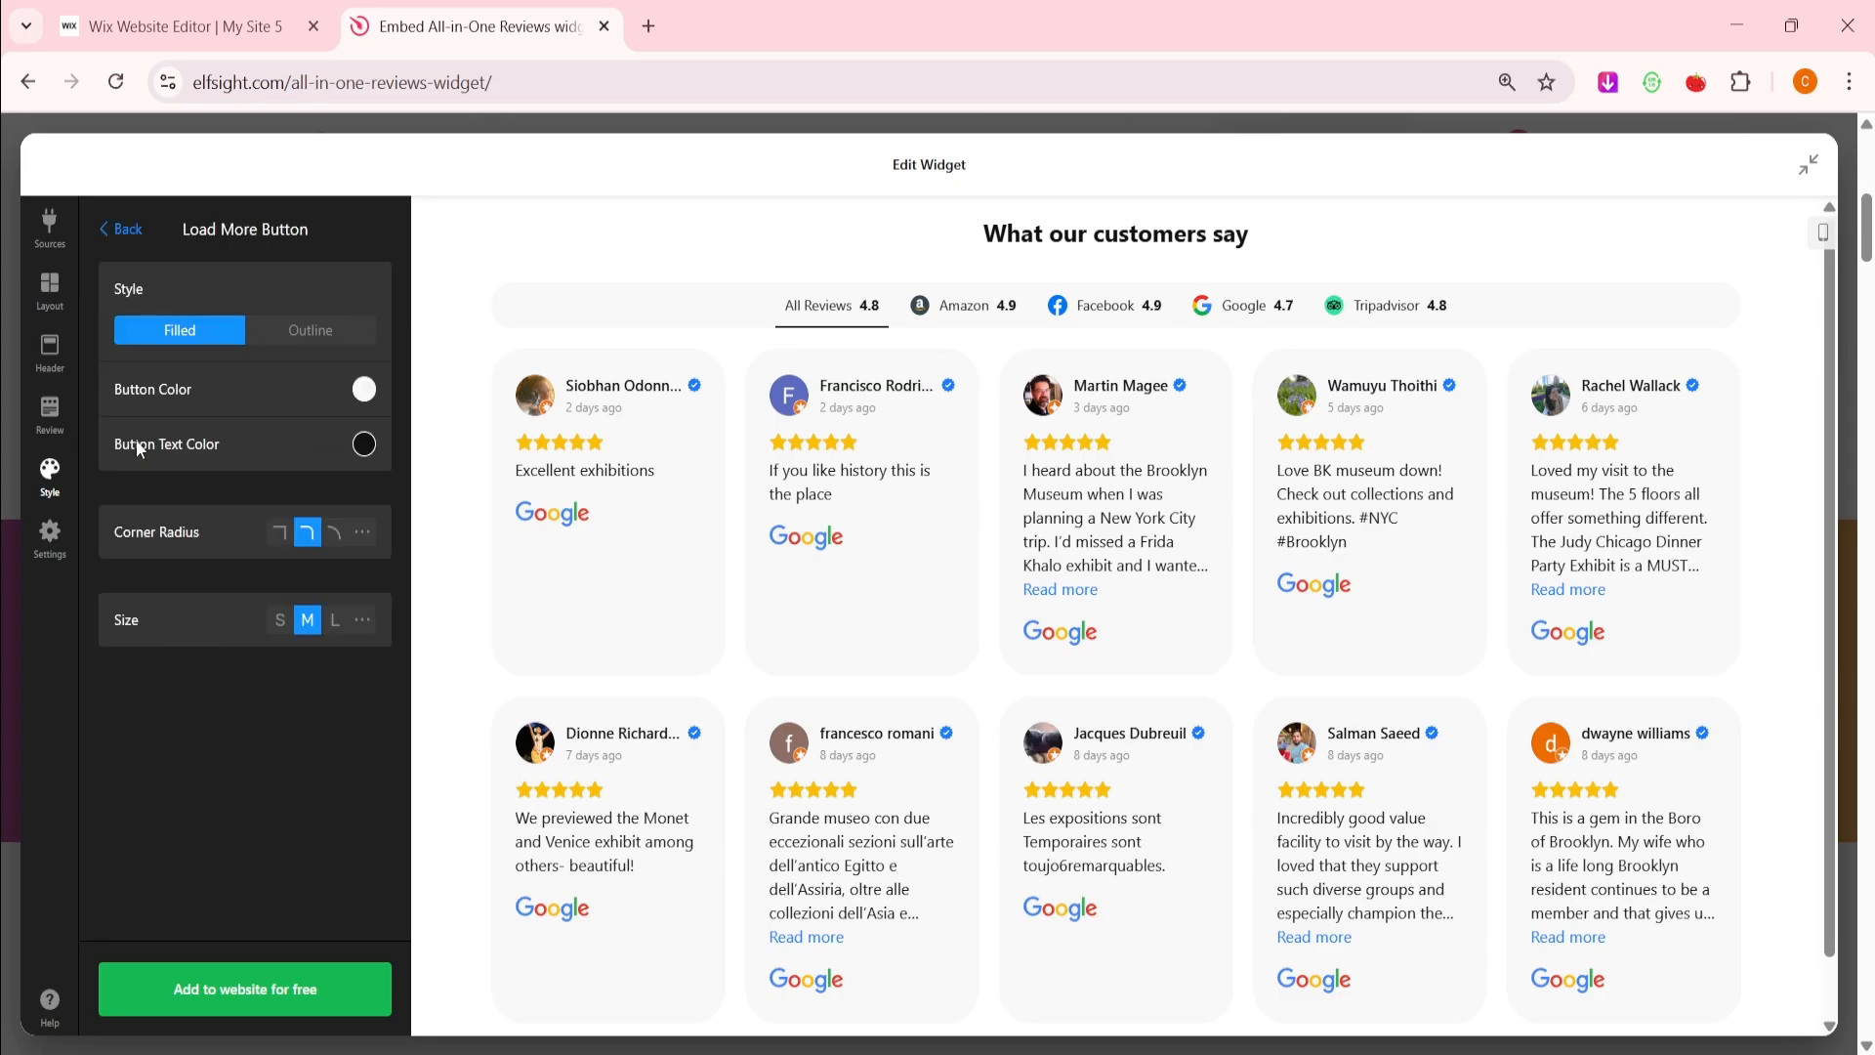
pyautogui.click(122, 228)
pyautogui.click(50, 539)
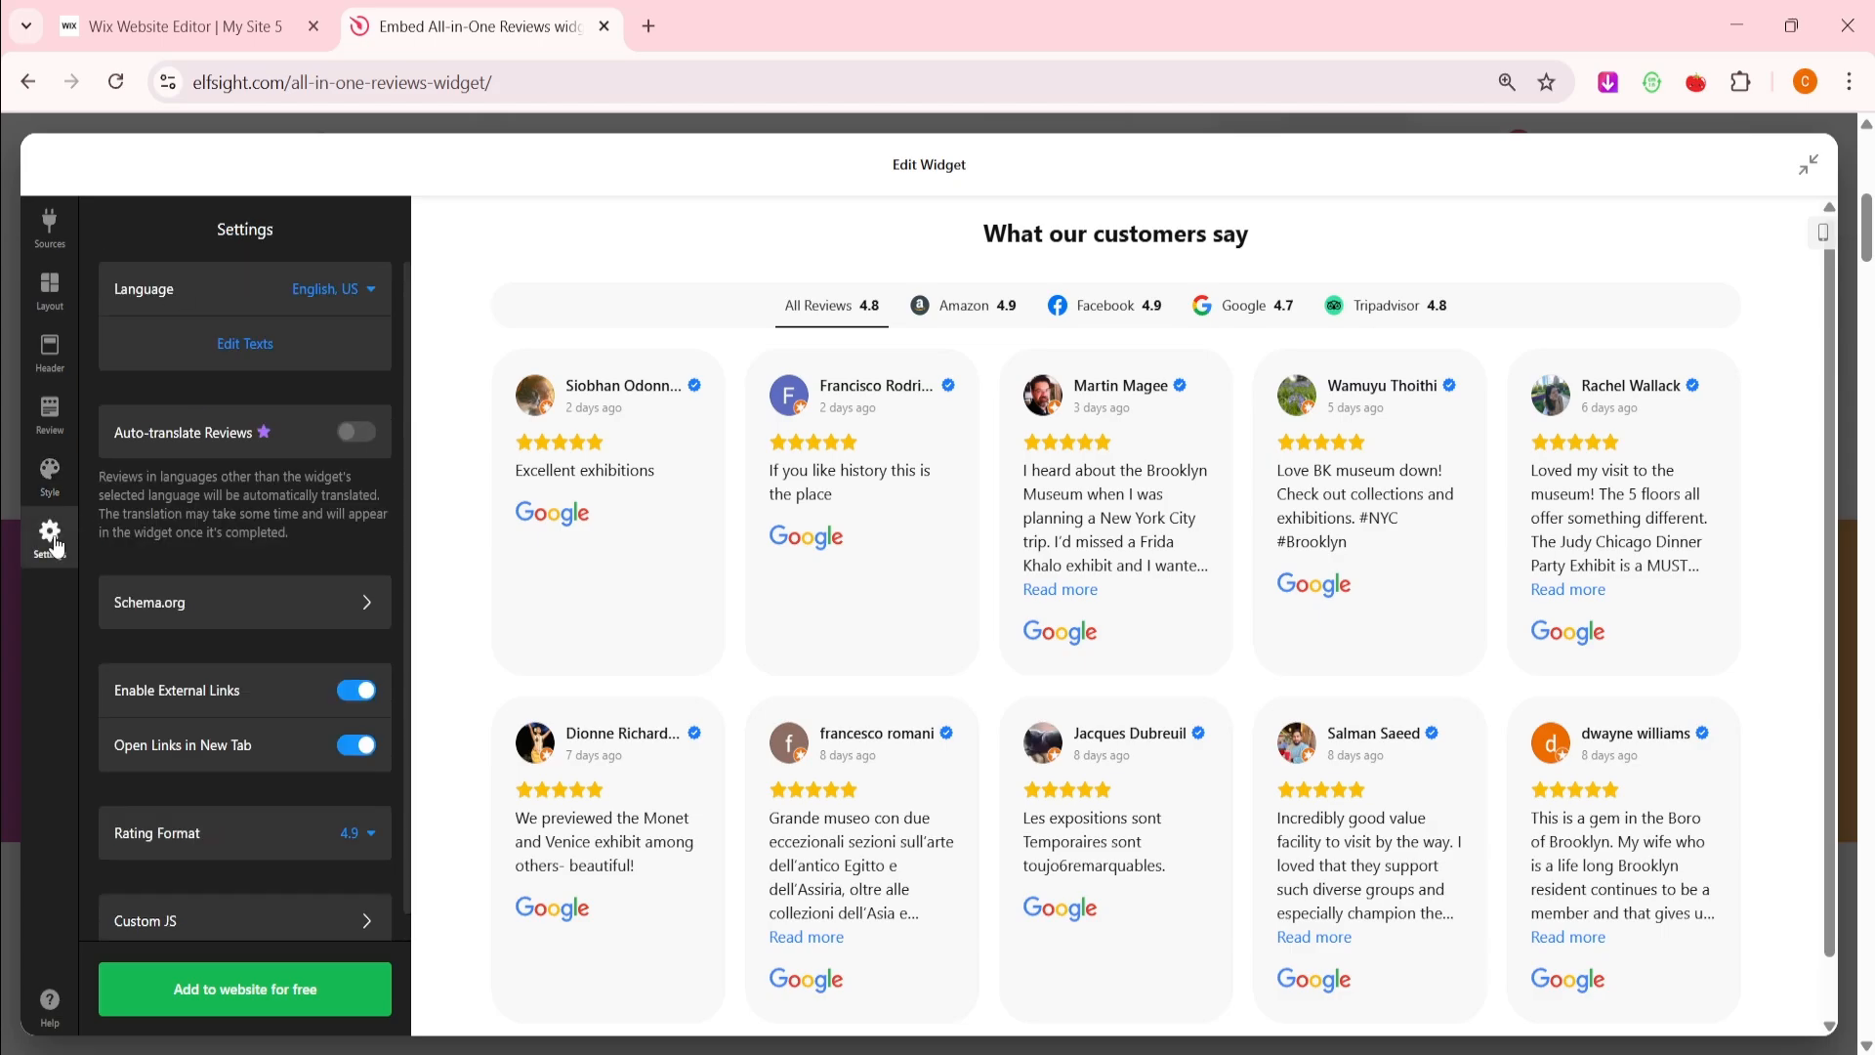
pyautogui.click(369, 311)
pyautogui.click(342, 289)
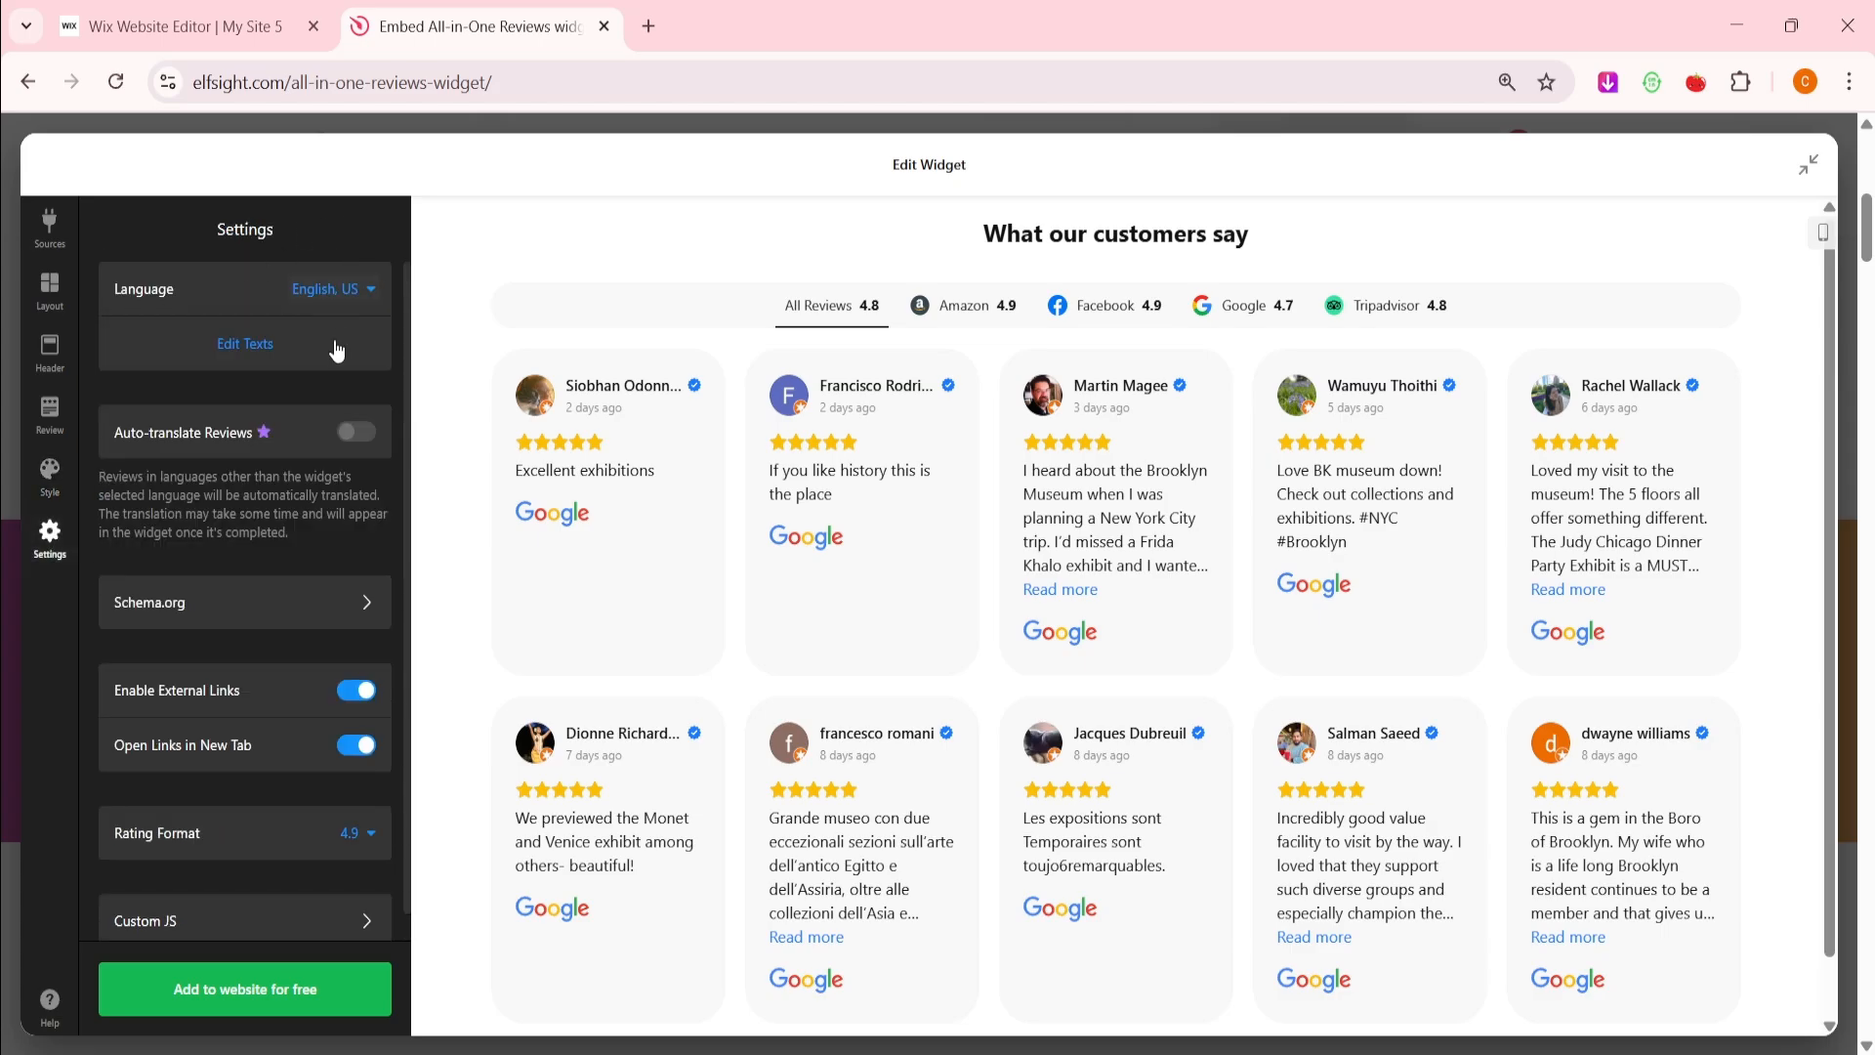
pyautogui.click(326, 342)
pyautogui.click(344, 252)
pyautogui.click(369, 858)
pyautogui.click(369, 912)
pyautogui.click(360, 817)
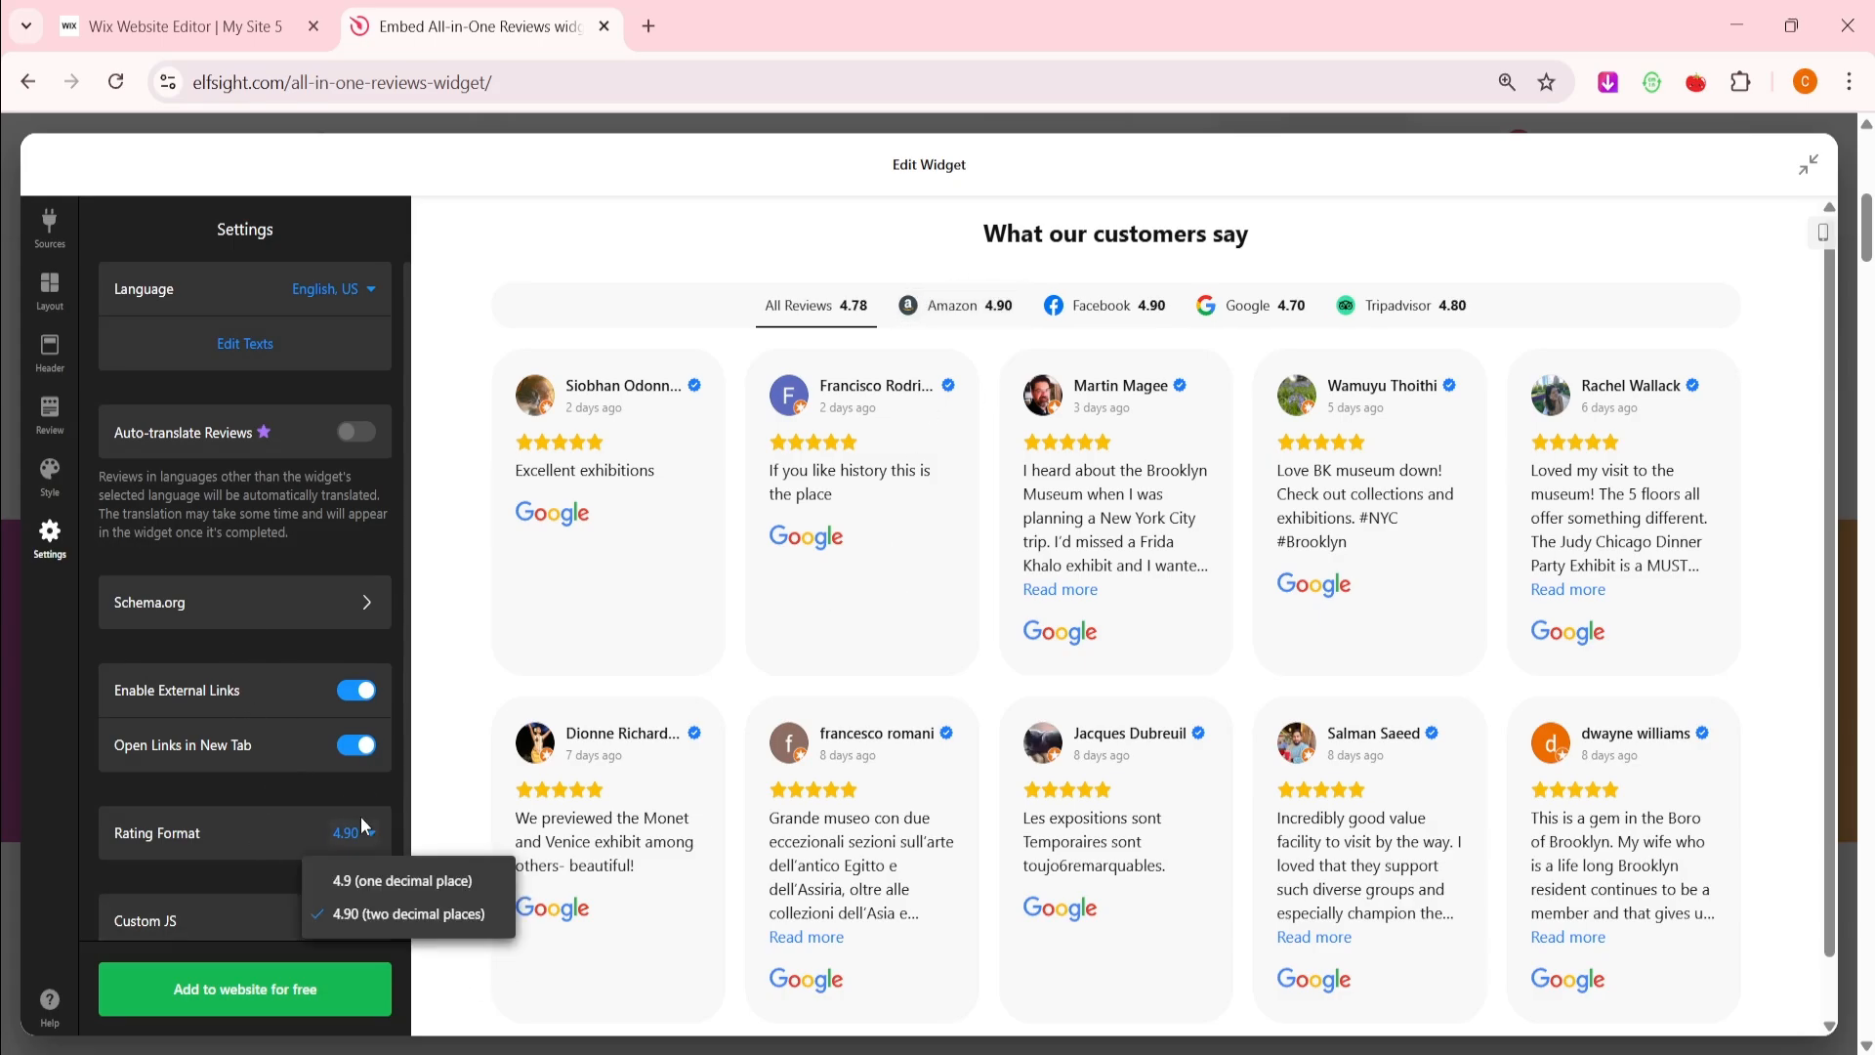
pyautogui.click(377, 881)
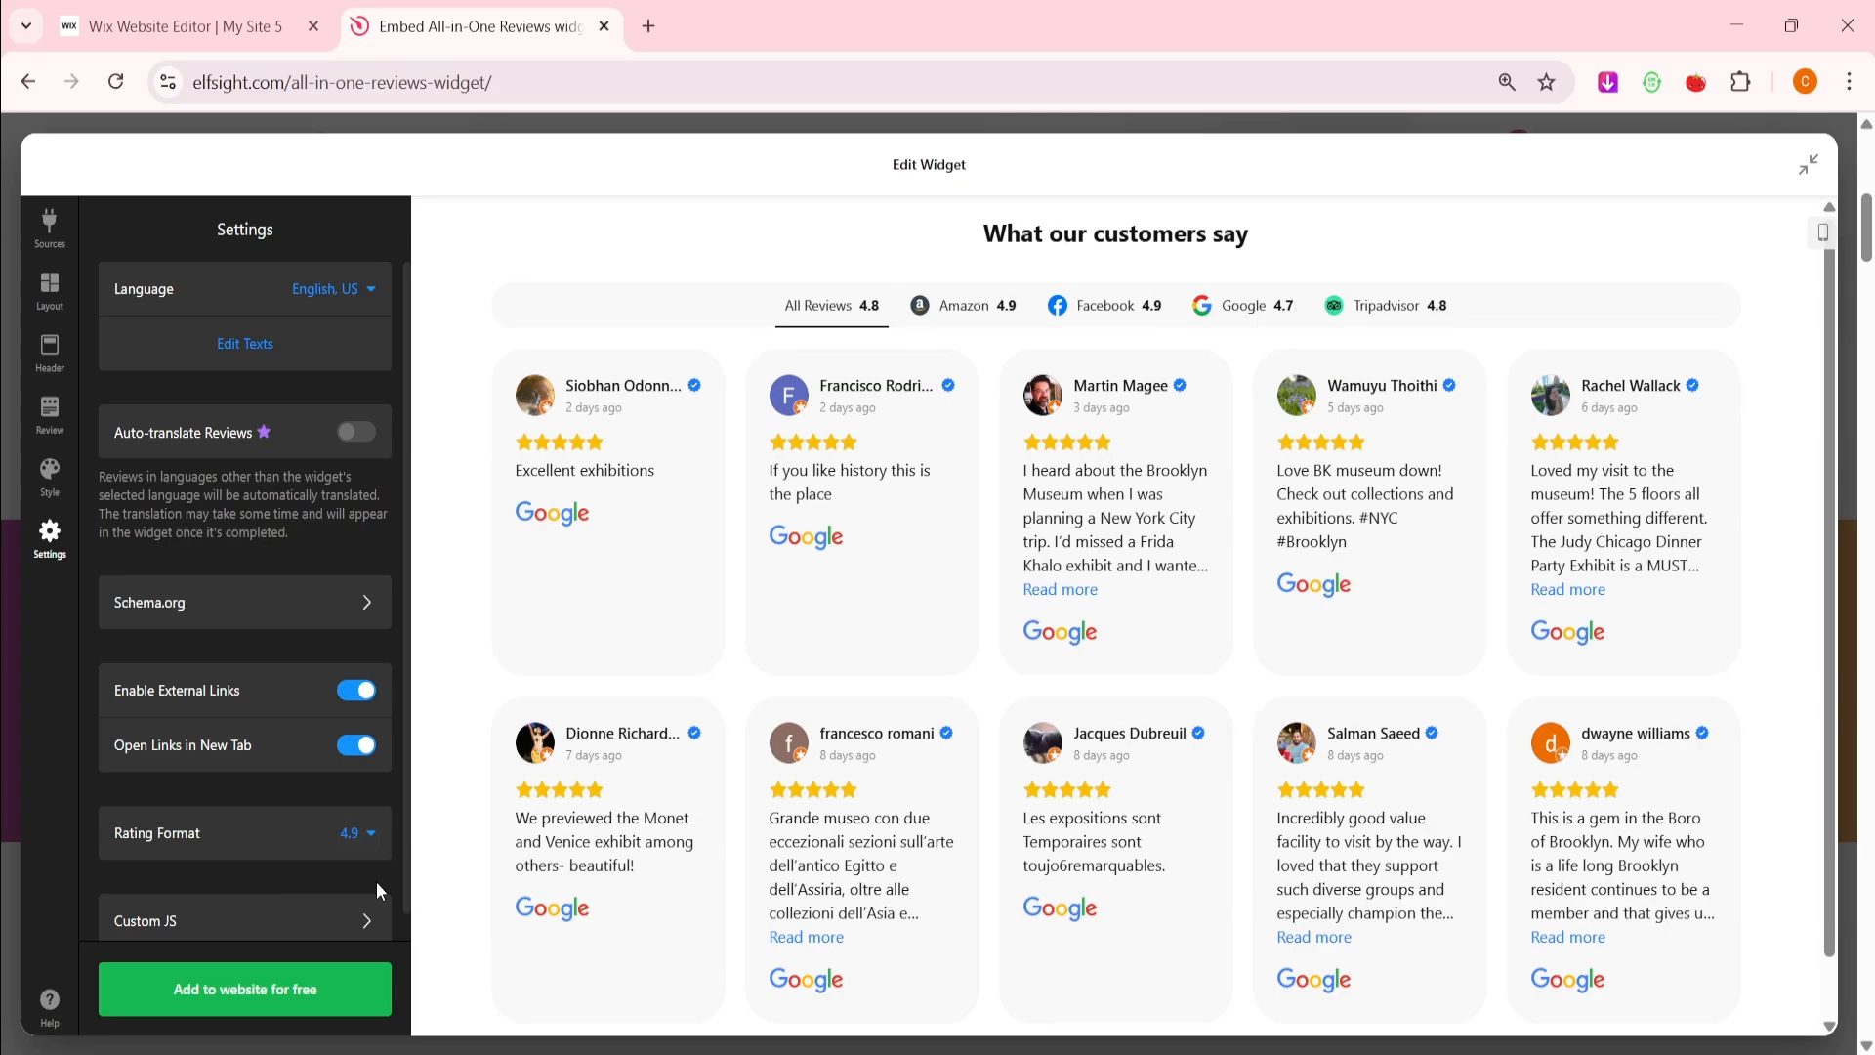
# Save the widget via 'Add to website for free' so it opens in the dashboard
pyautogui.click(277, 1002)
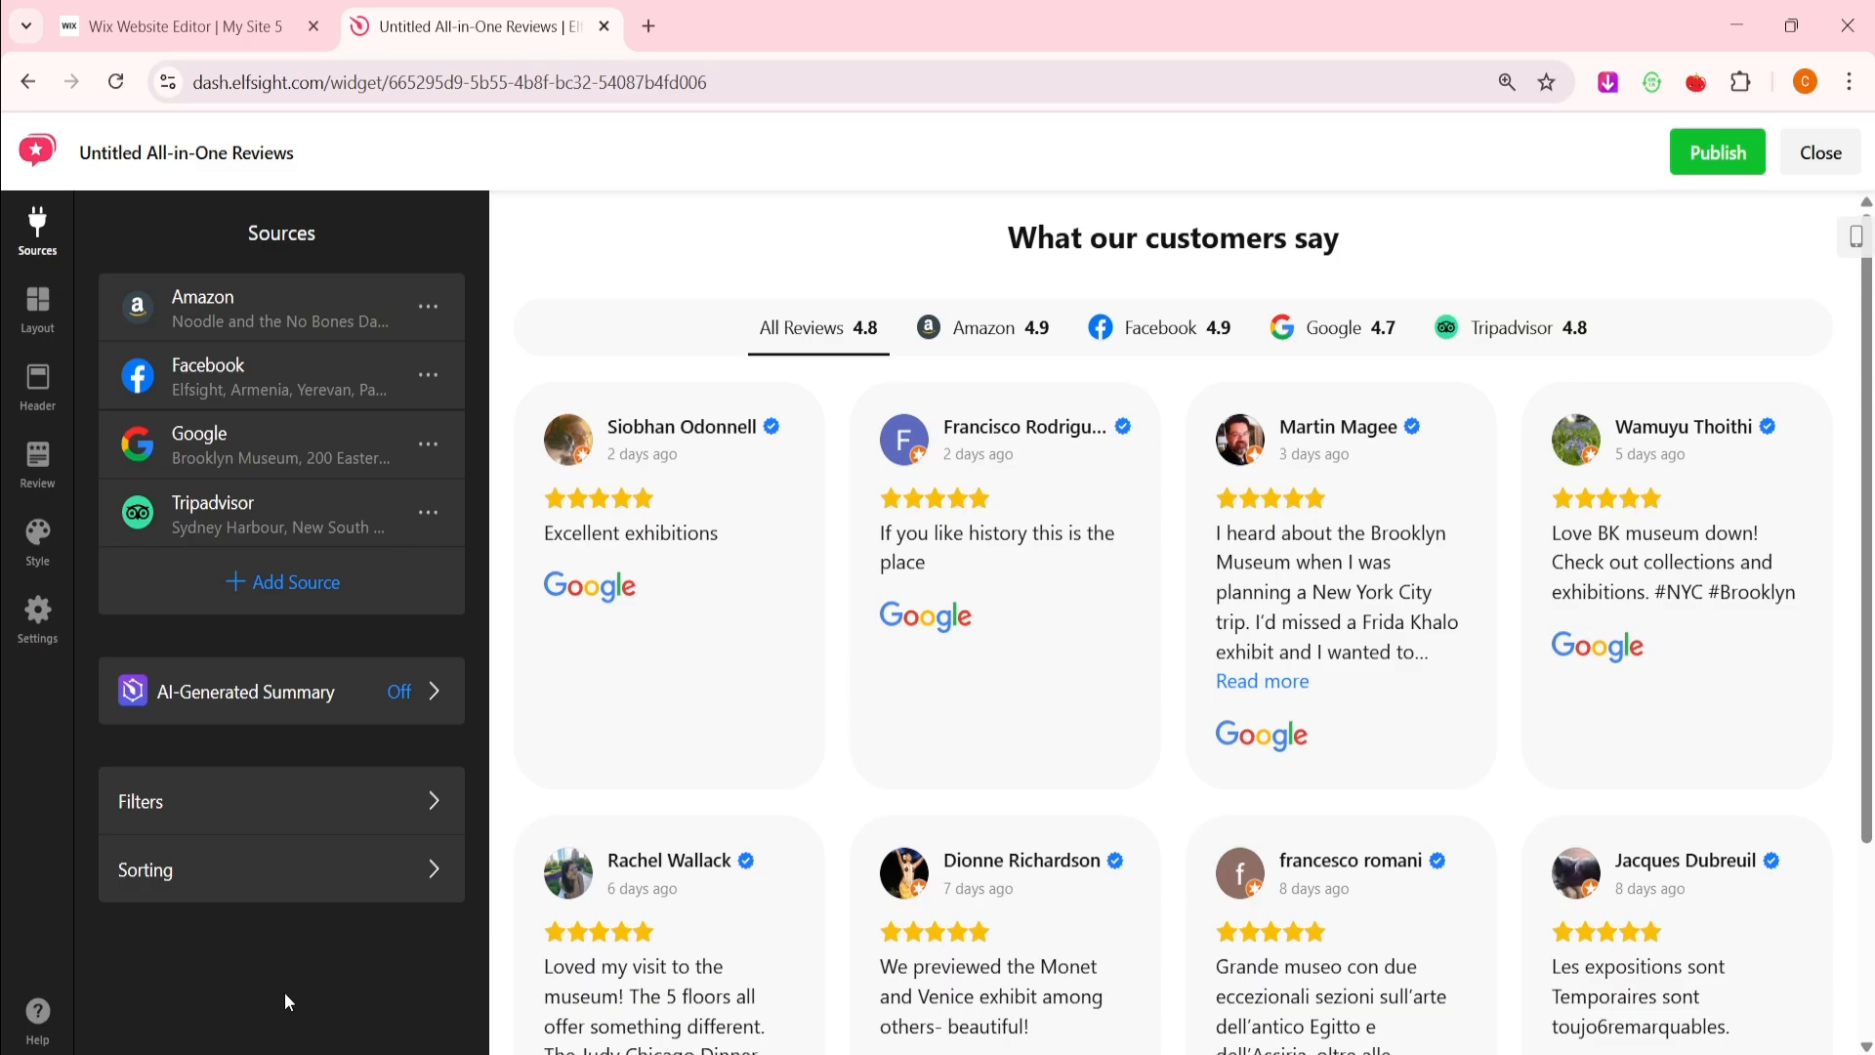
# Publish the reviews widget by selecting the Free plan on the pricing page
pyautogui.click(1721, 156)
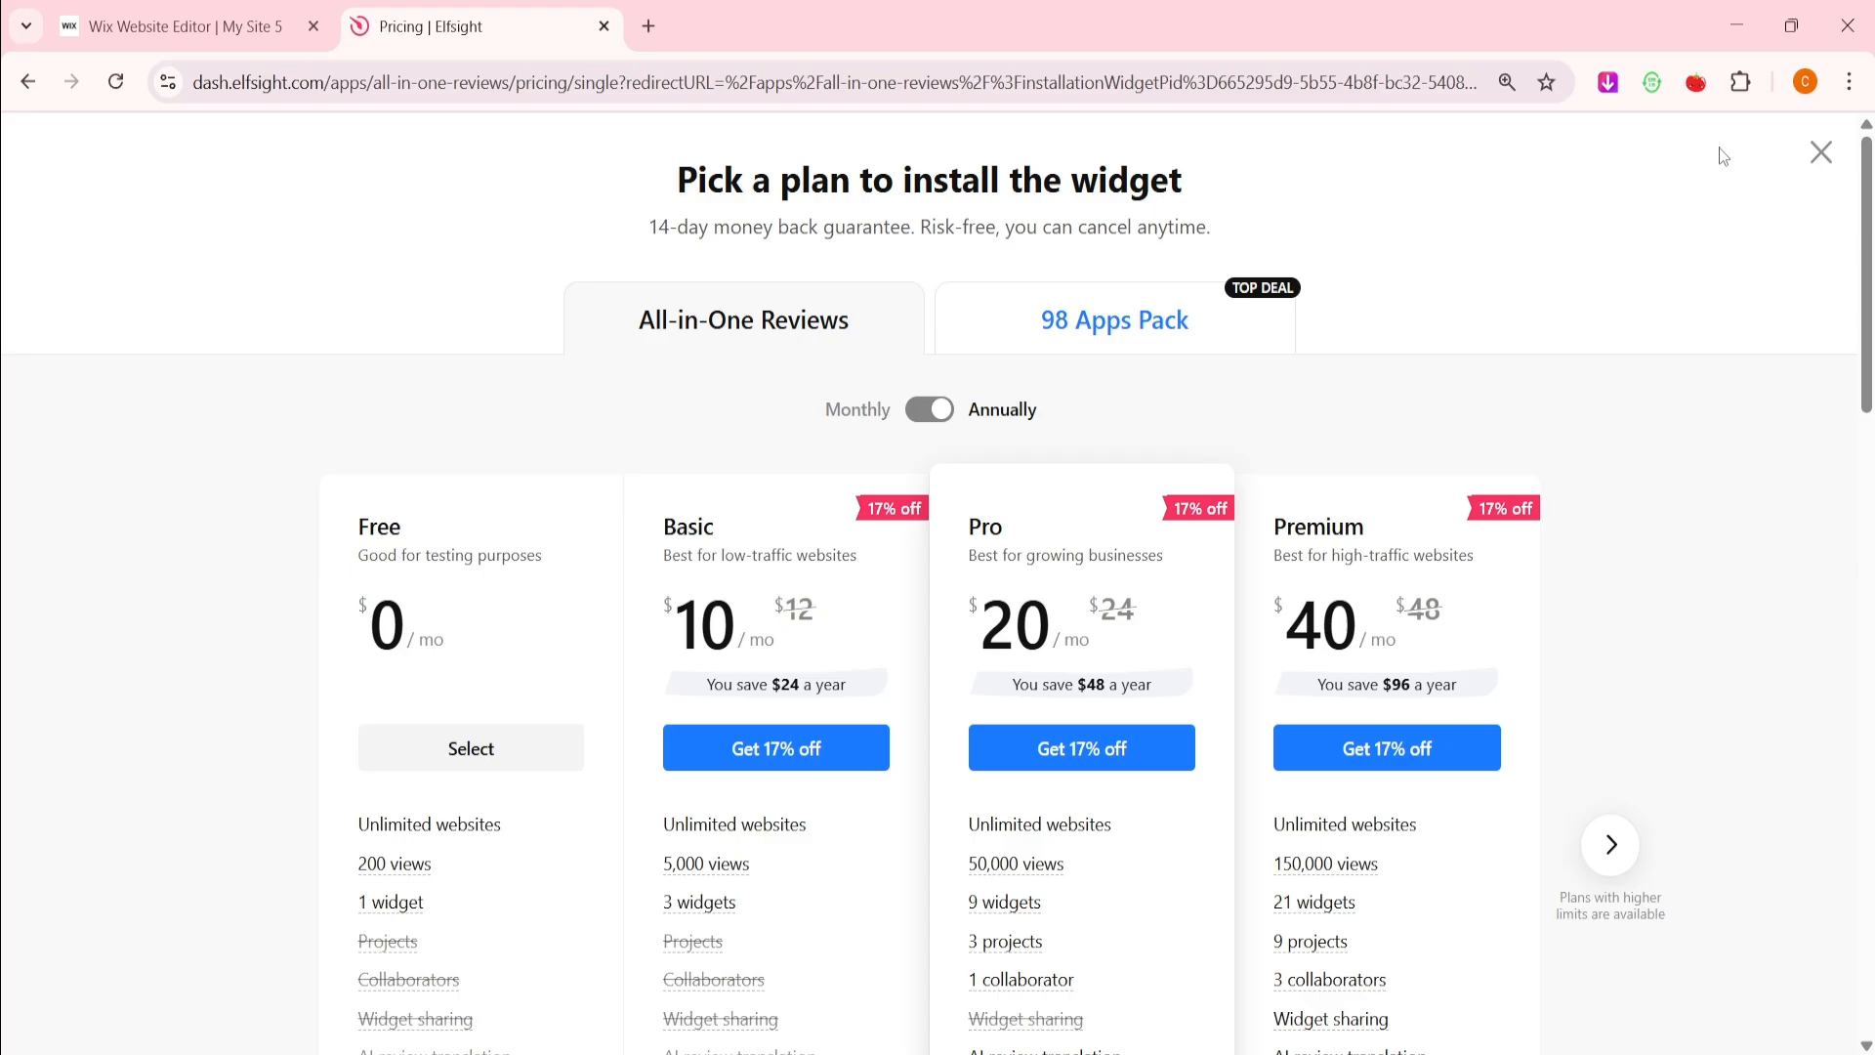
pyautogui.scroll(-3, 1563, 283)
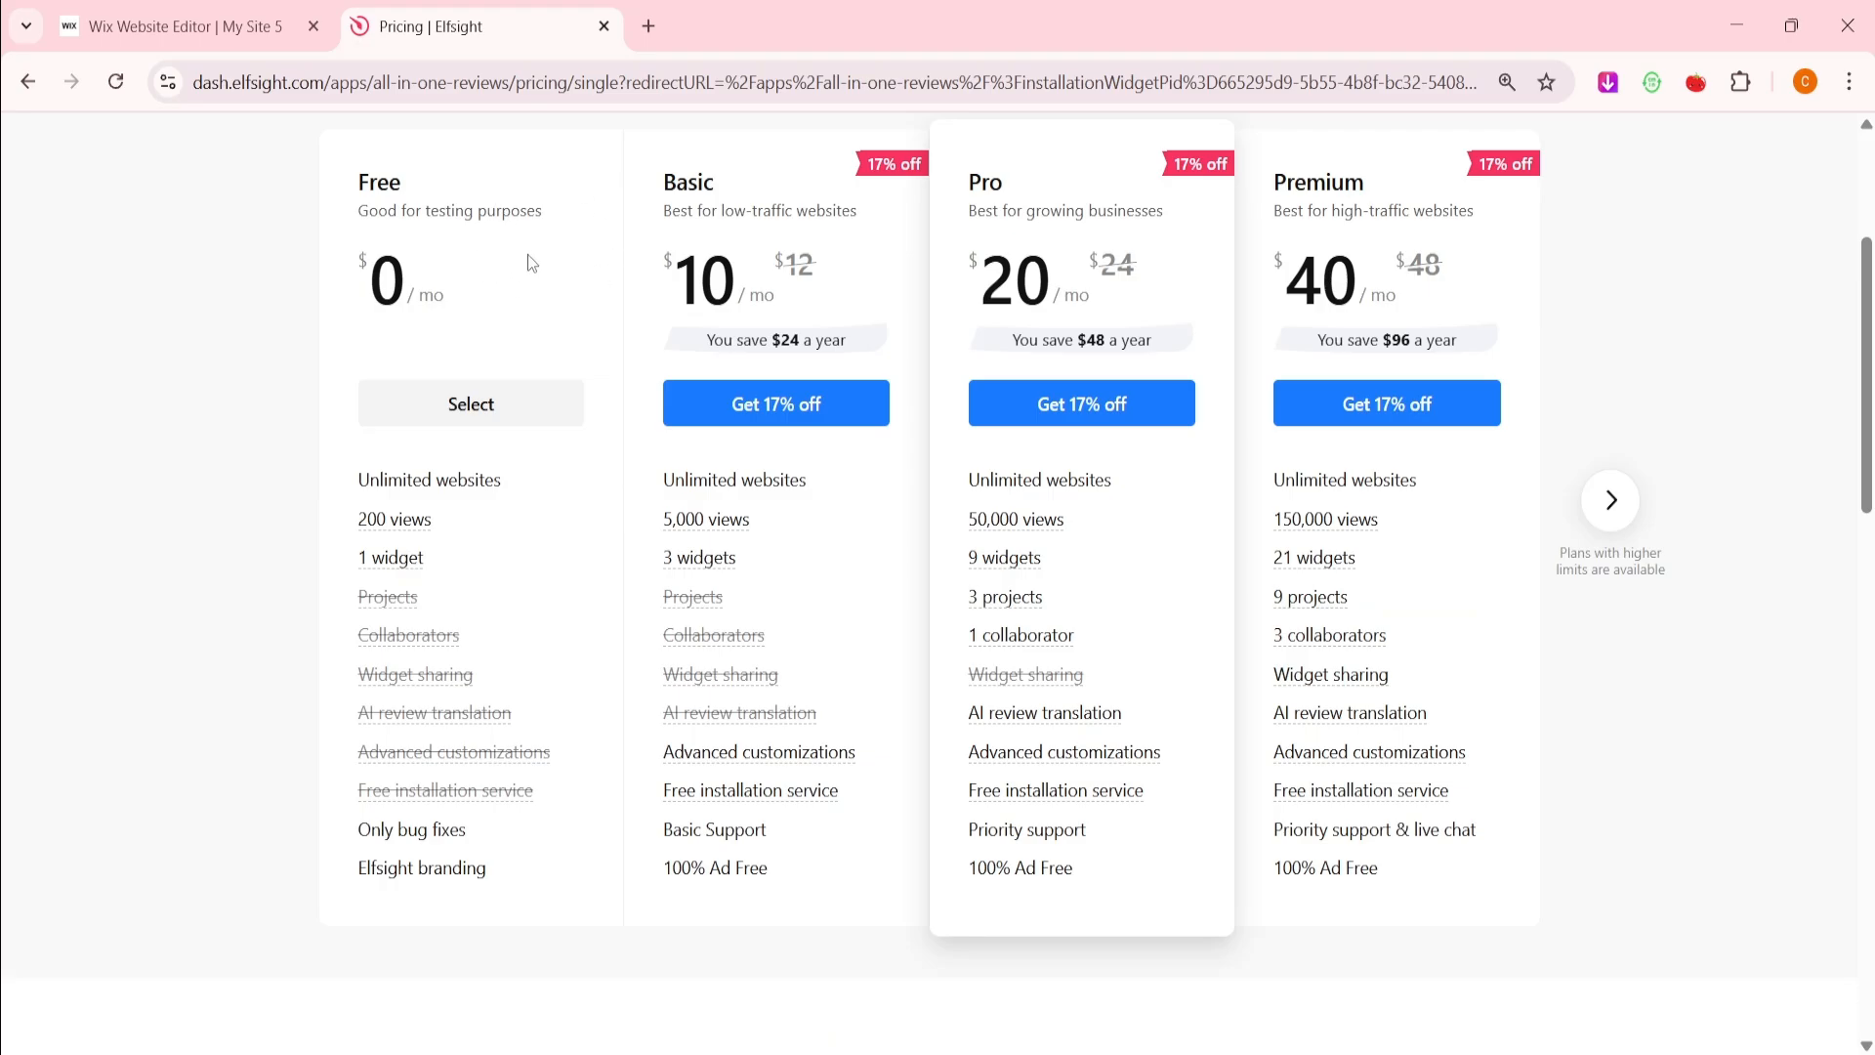
pyautogui.click(471, 403)
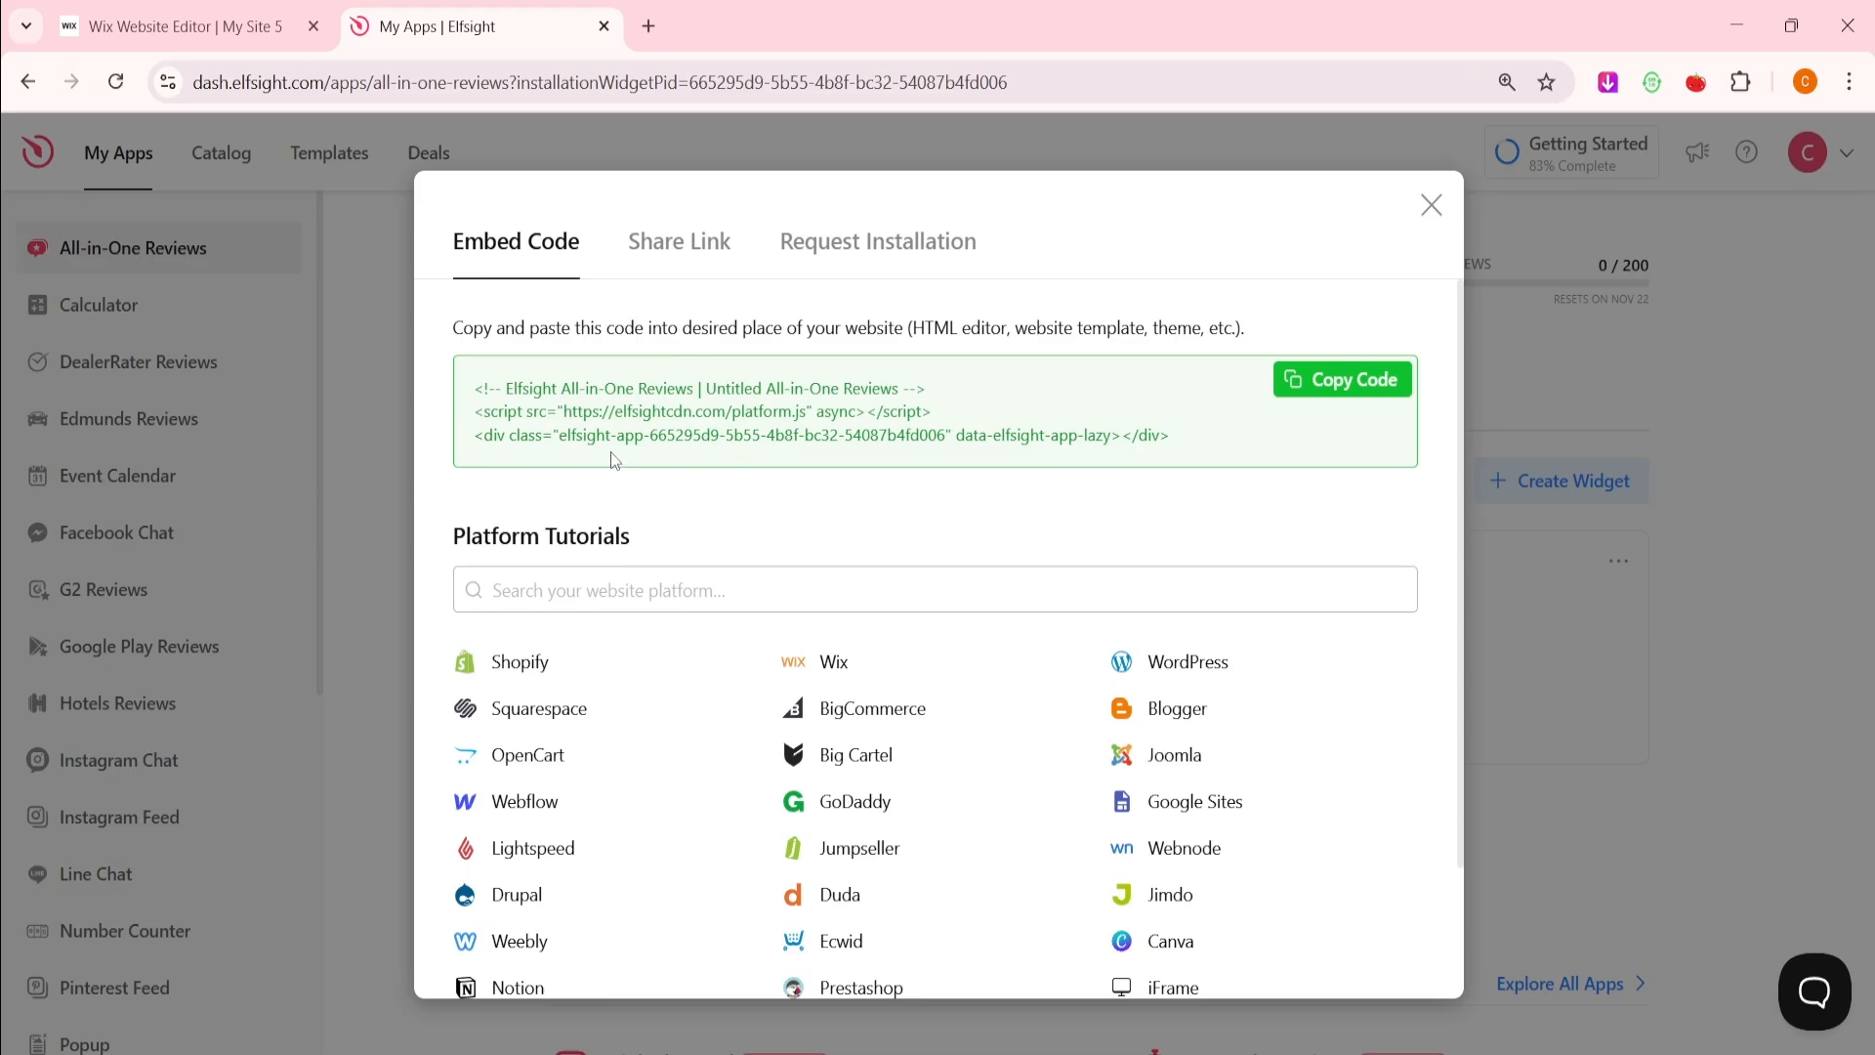
# Copy the Elfsight embed script and switch back to the Wix Website Editor tab
pyautogui.click(1351, 389)
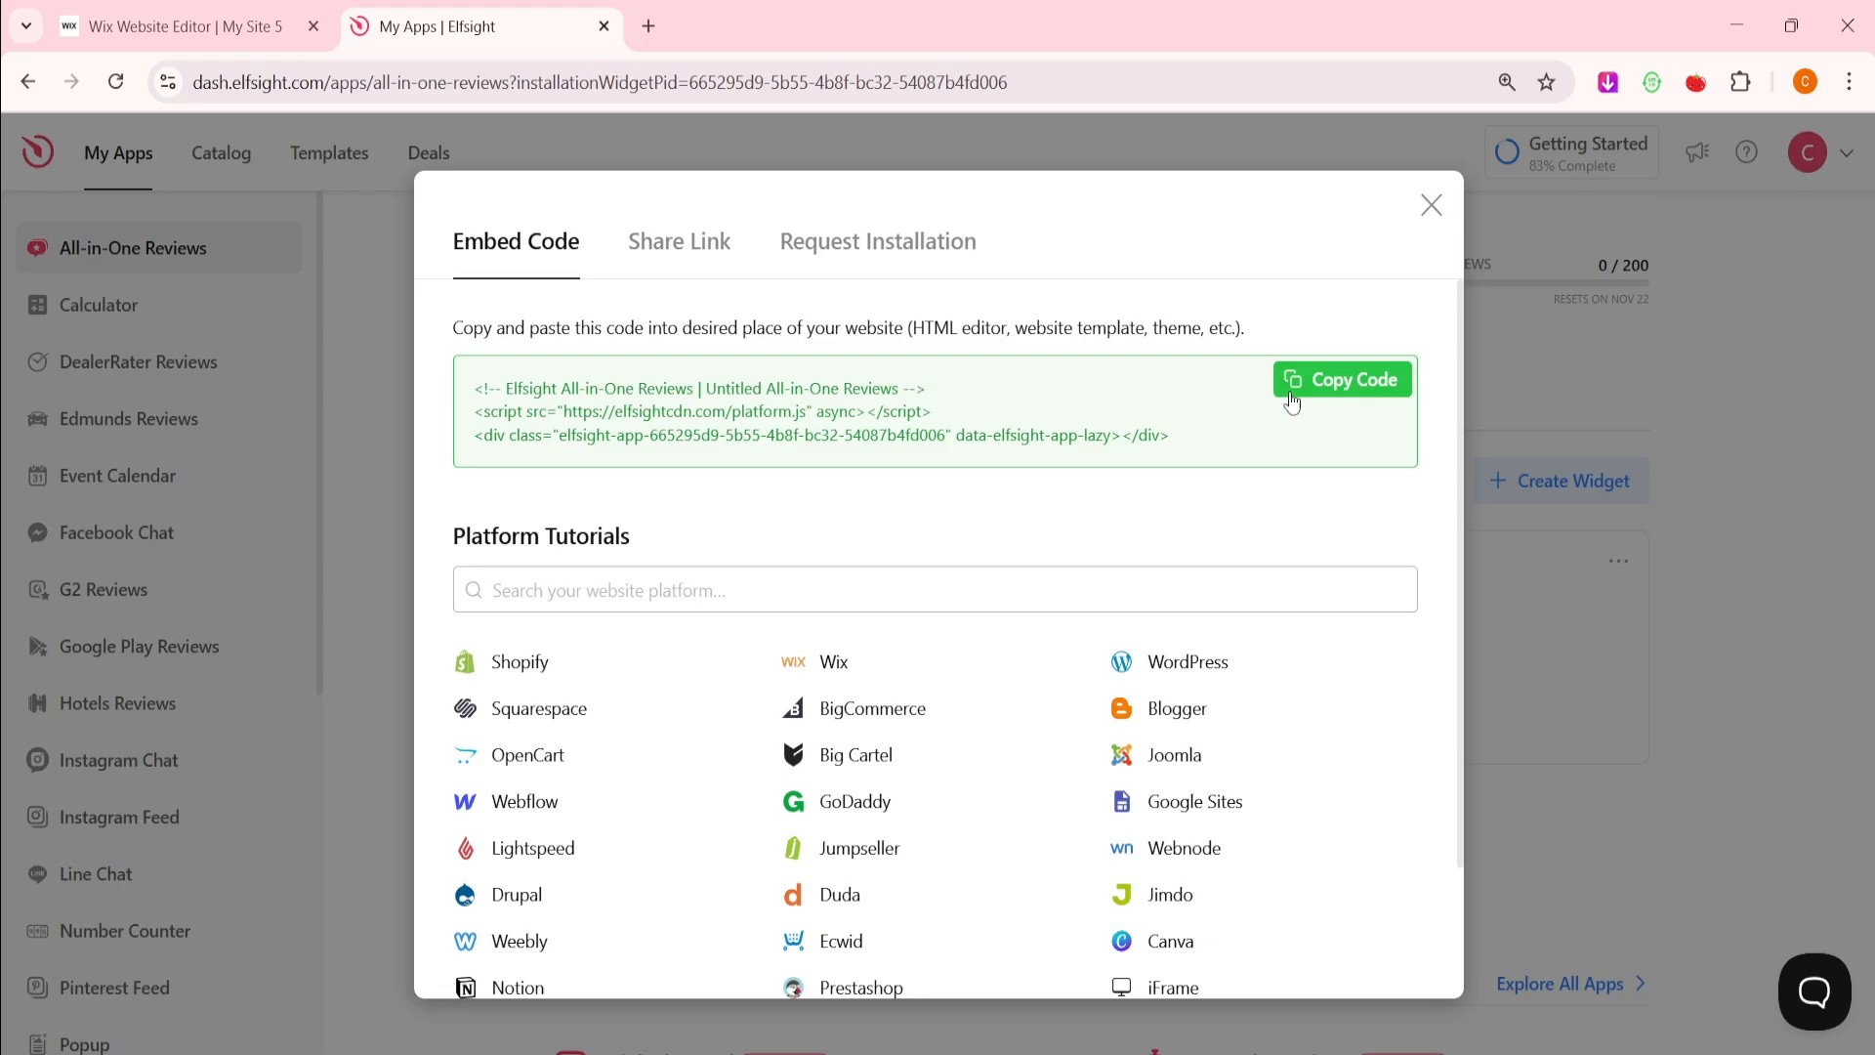
pyautogui.click(186, 27)
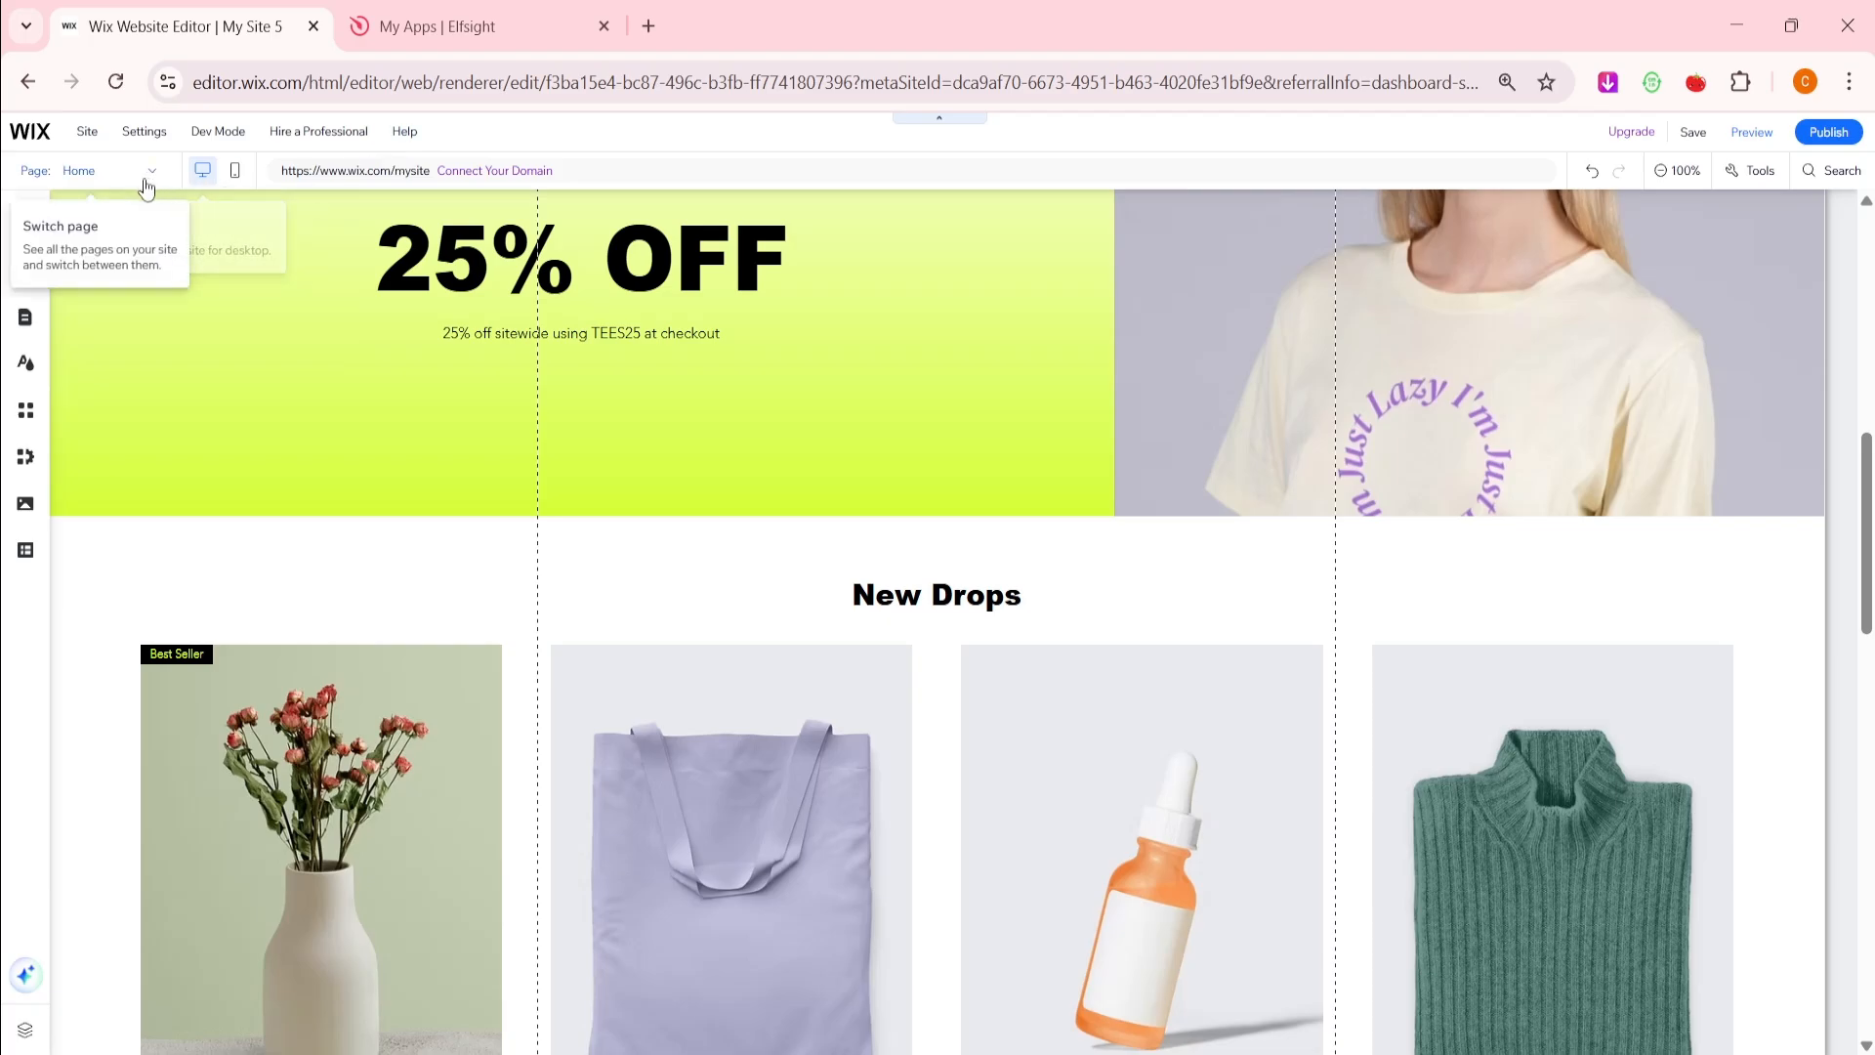
# Insert a new empty section below the 25% OFF banner on the Home page
pyautogui.click(144, 173)
pyautogui.click(507, 115)
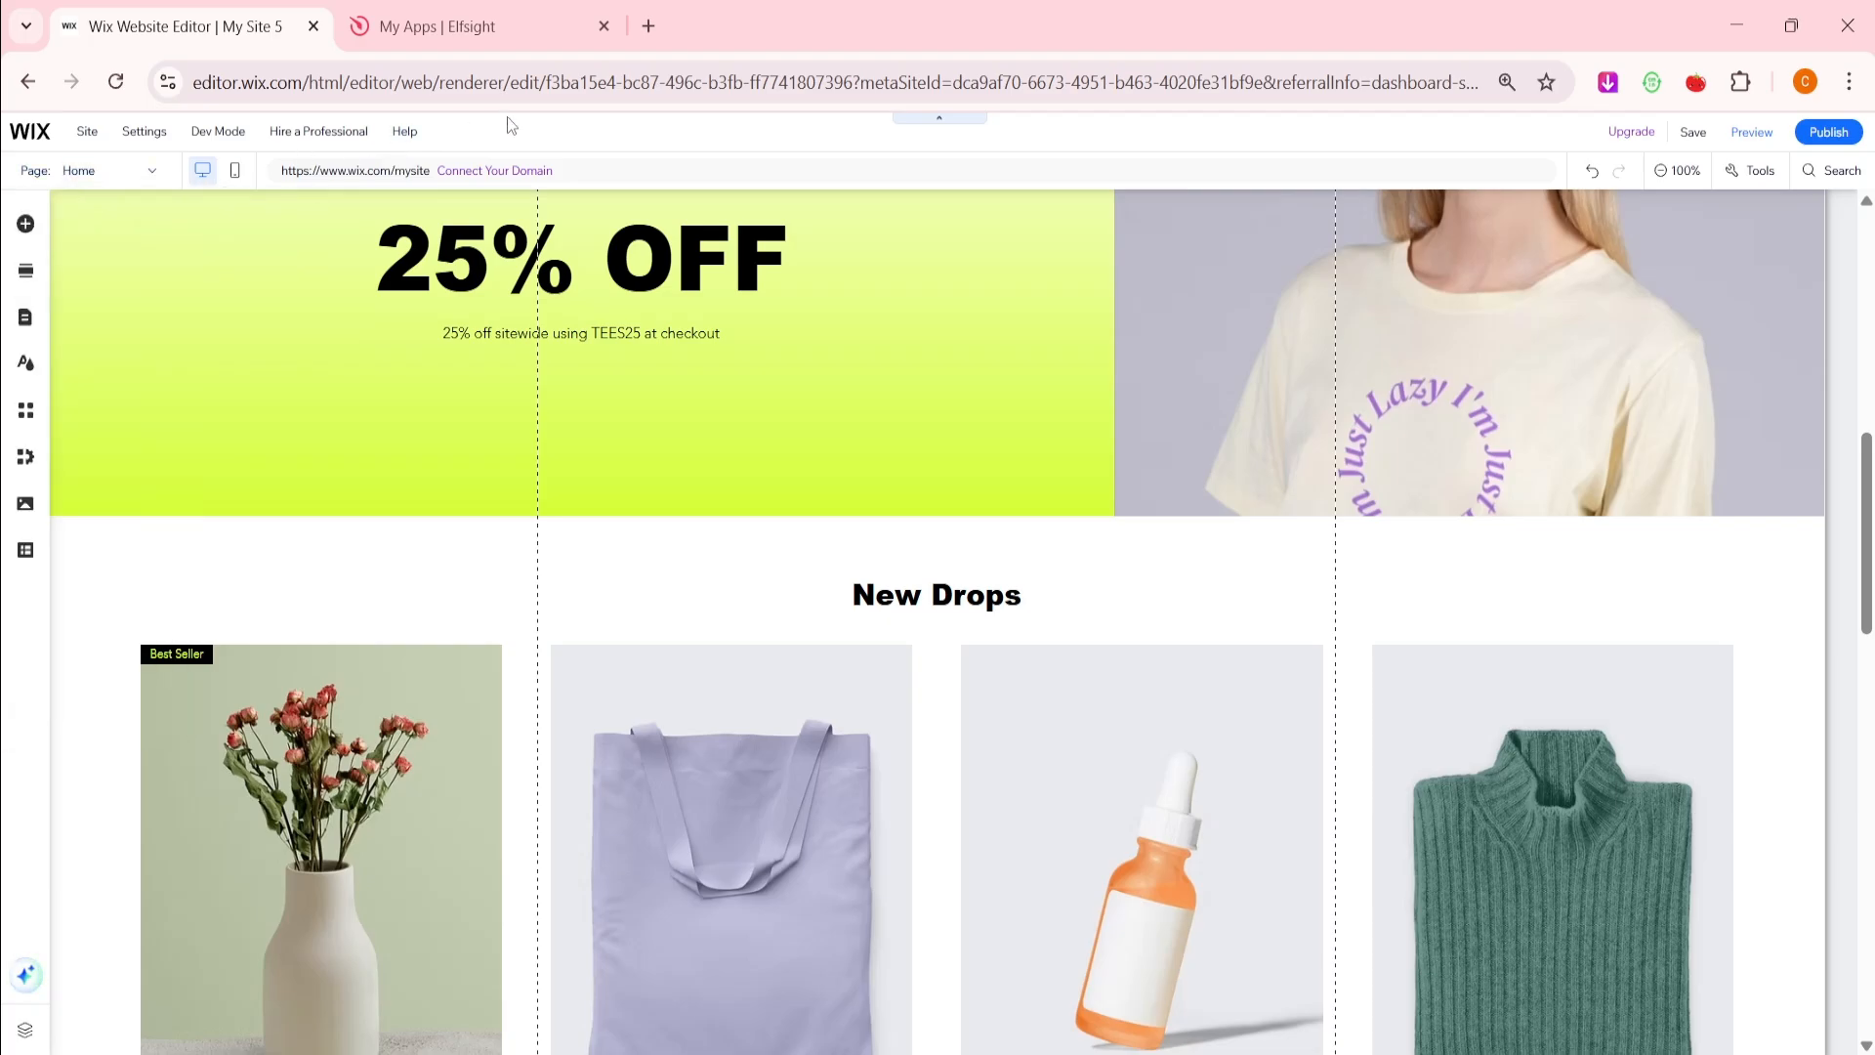
pyautogui.moveTo(985, 484)
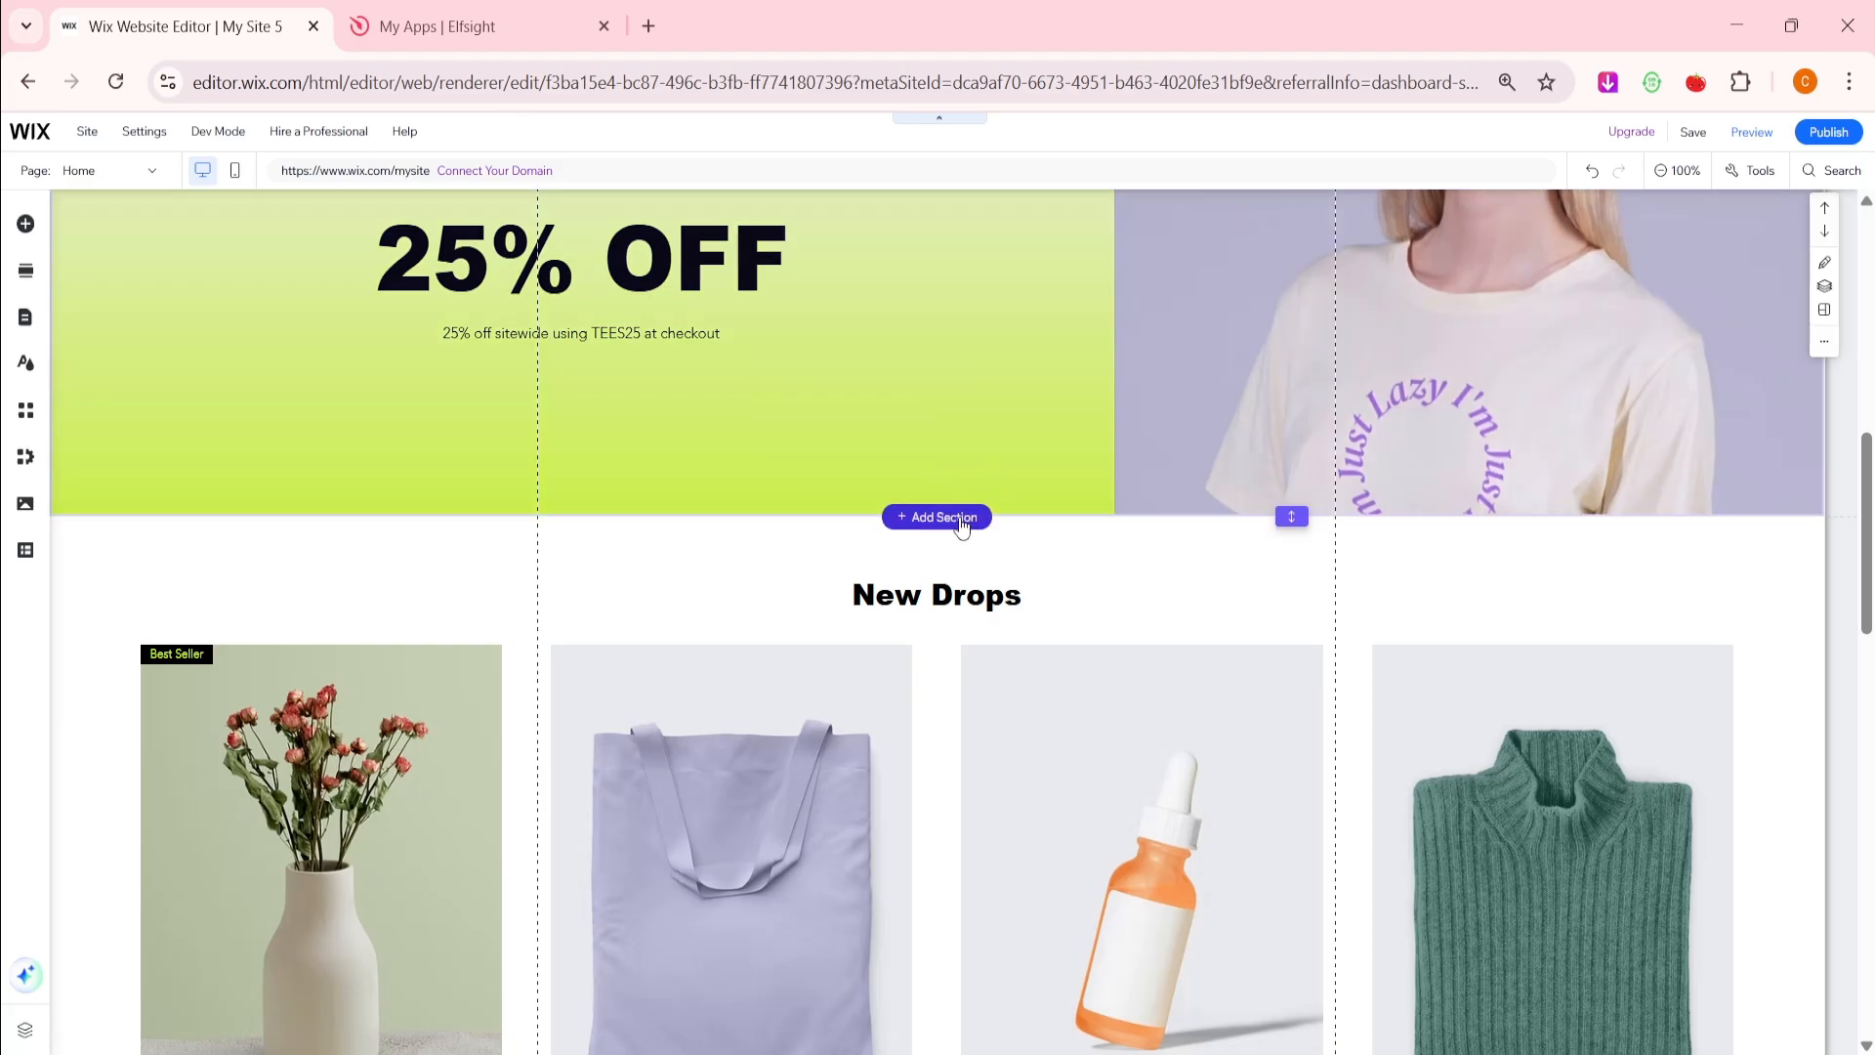
pyautogui.click(961, 520)
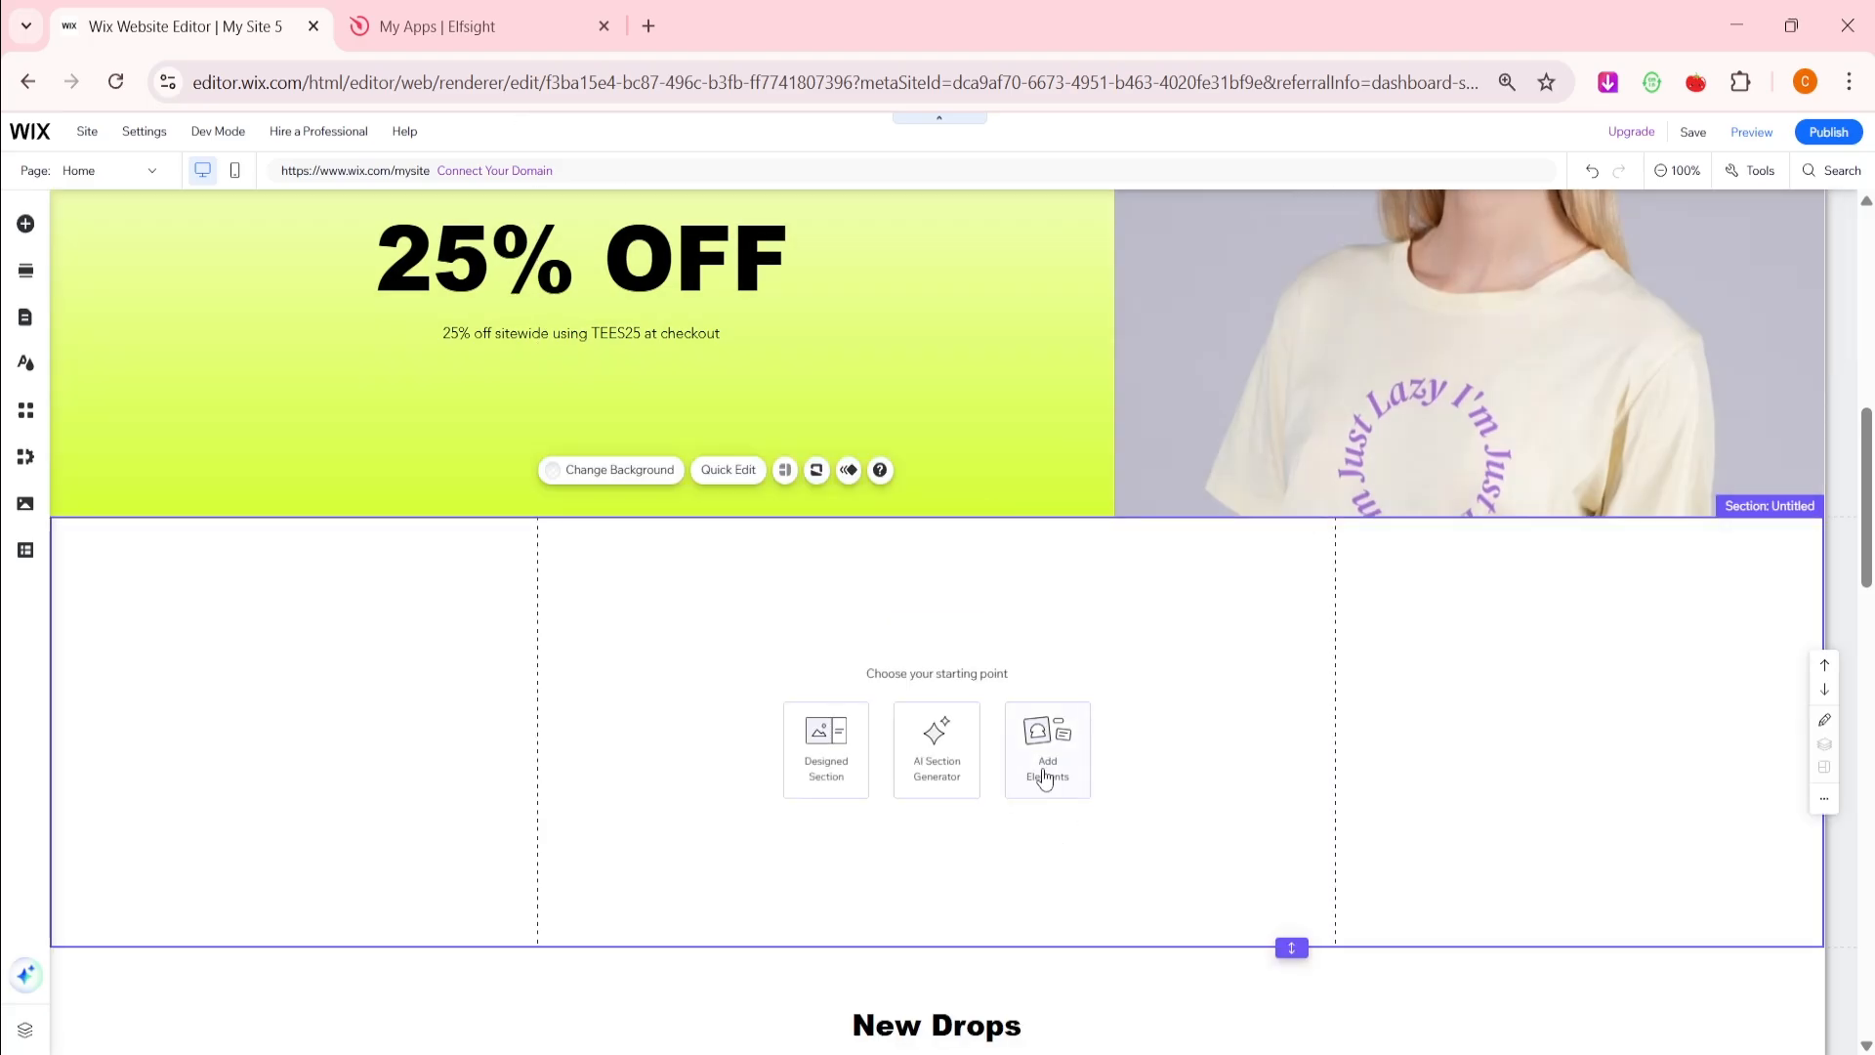
# Add an Embed HTML element to the section containing the pasted Elfsight code
pyautogui.click(1045, 778)
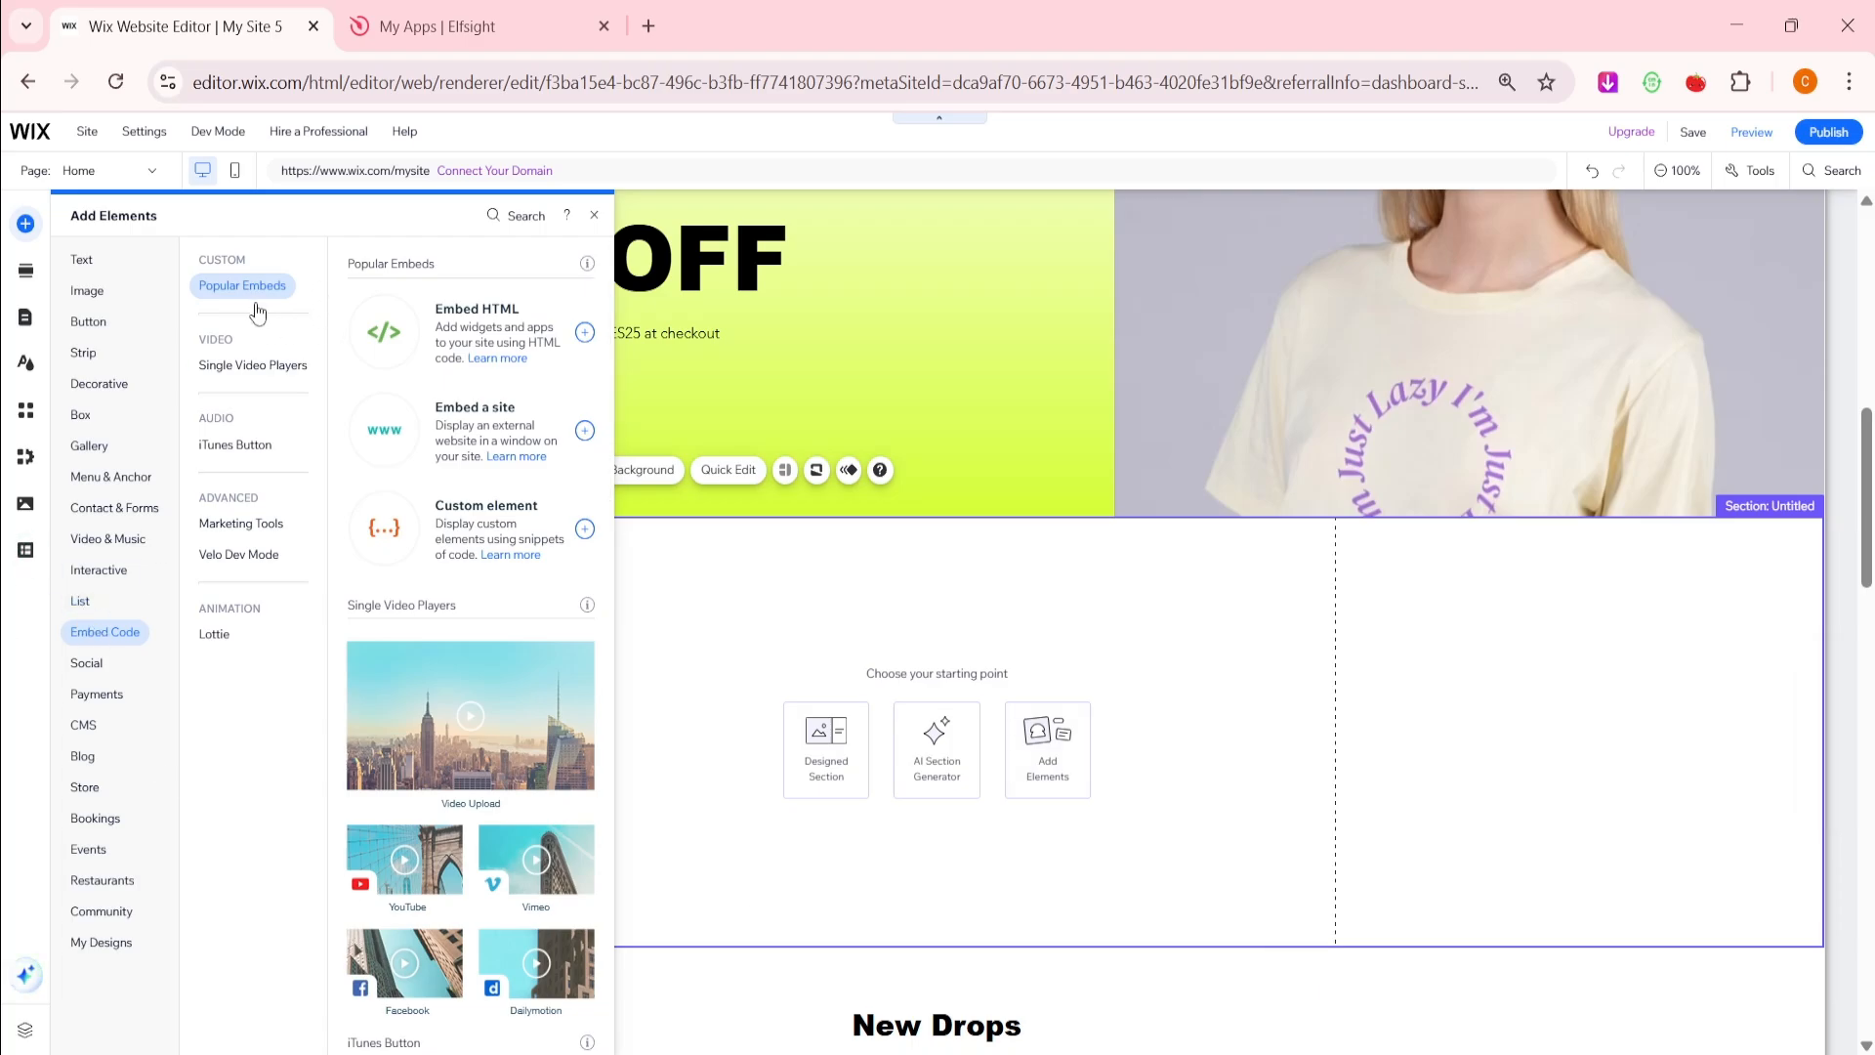
pyautogui.click(492, 338)
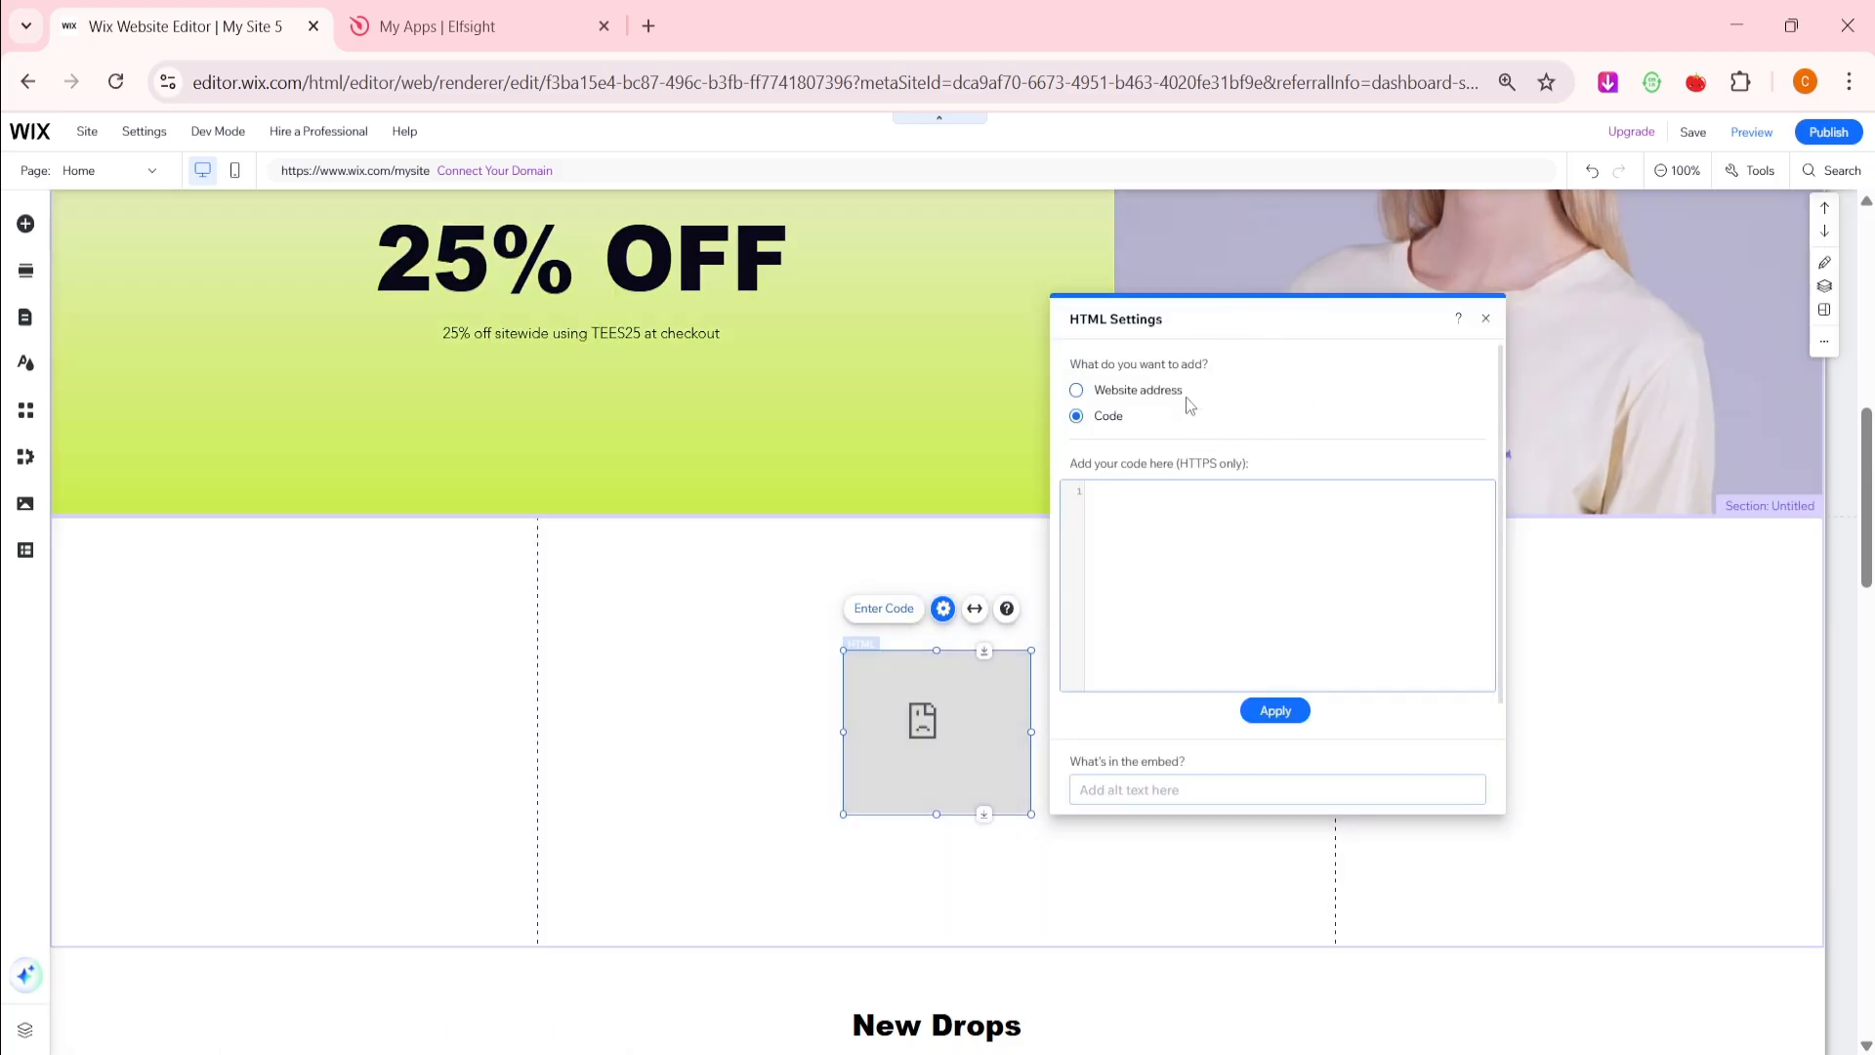
pyautogui.rightClick(1209, 496)
pyautogui.click(1369, 705)
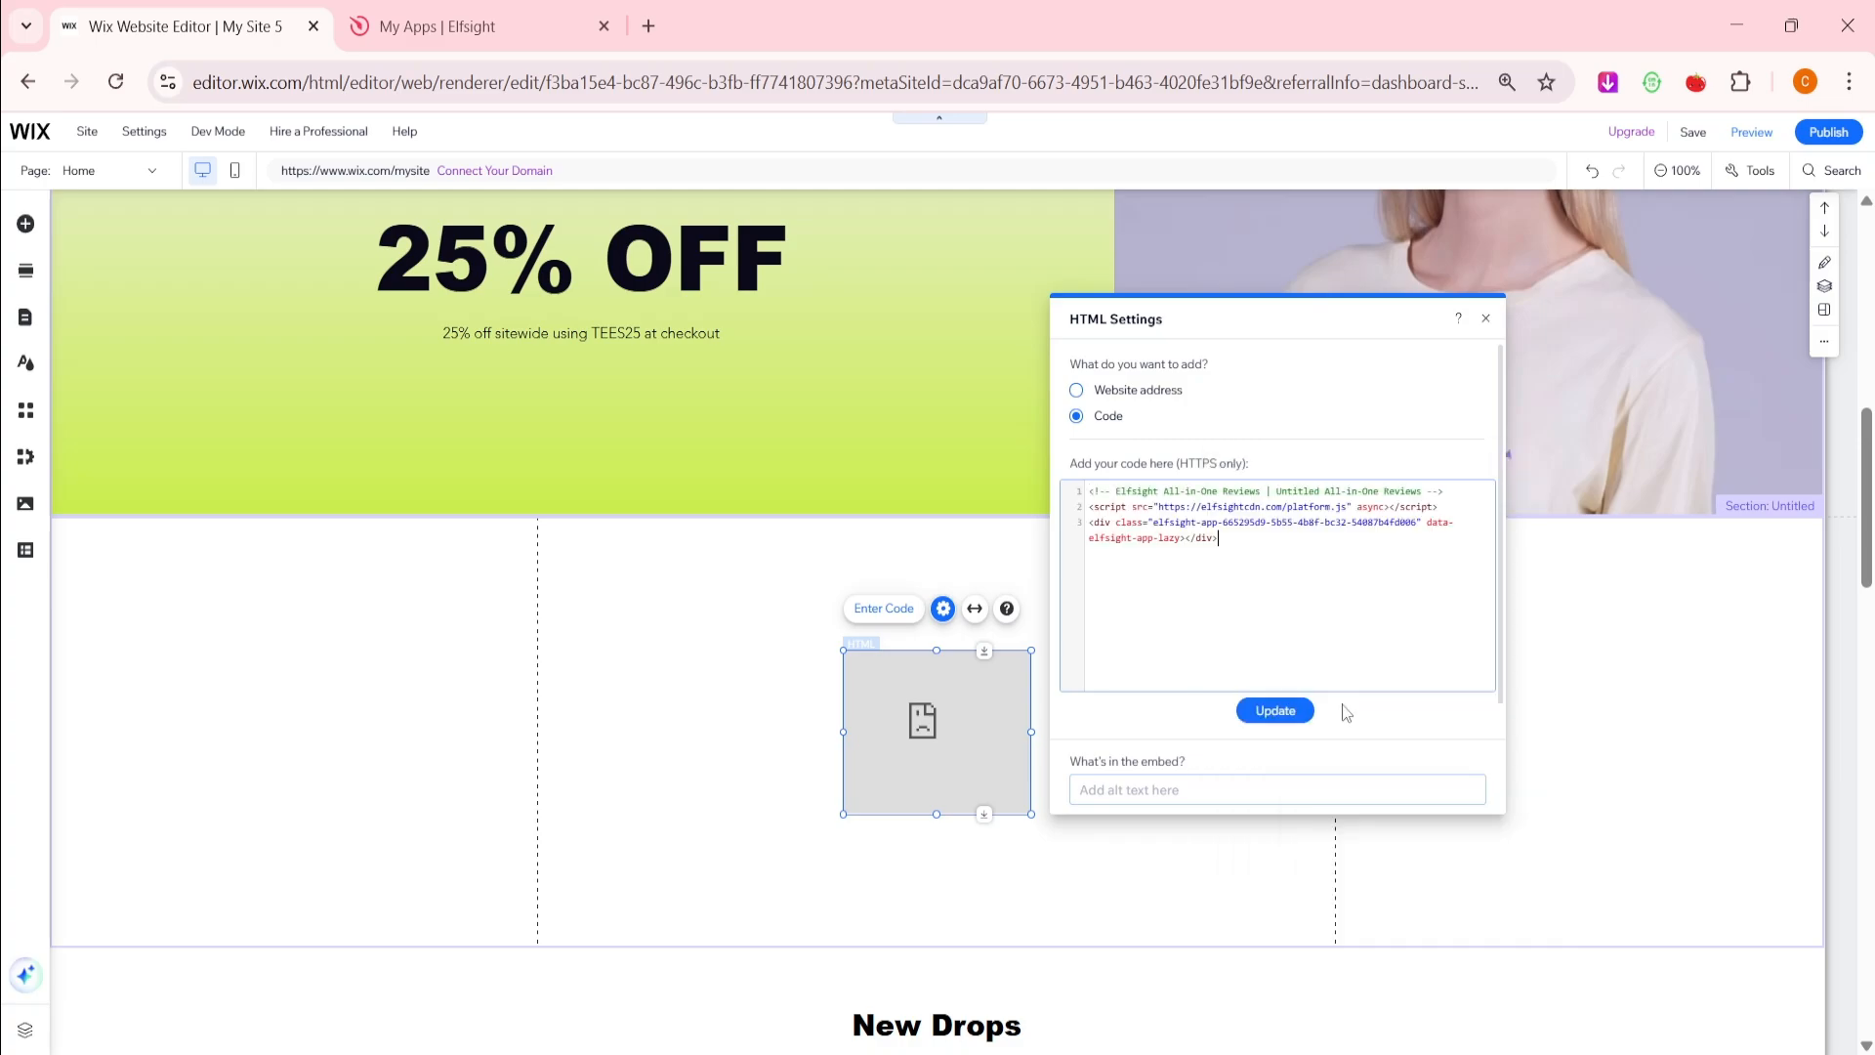
pyautogui.click(1278, 713)
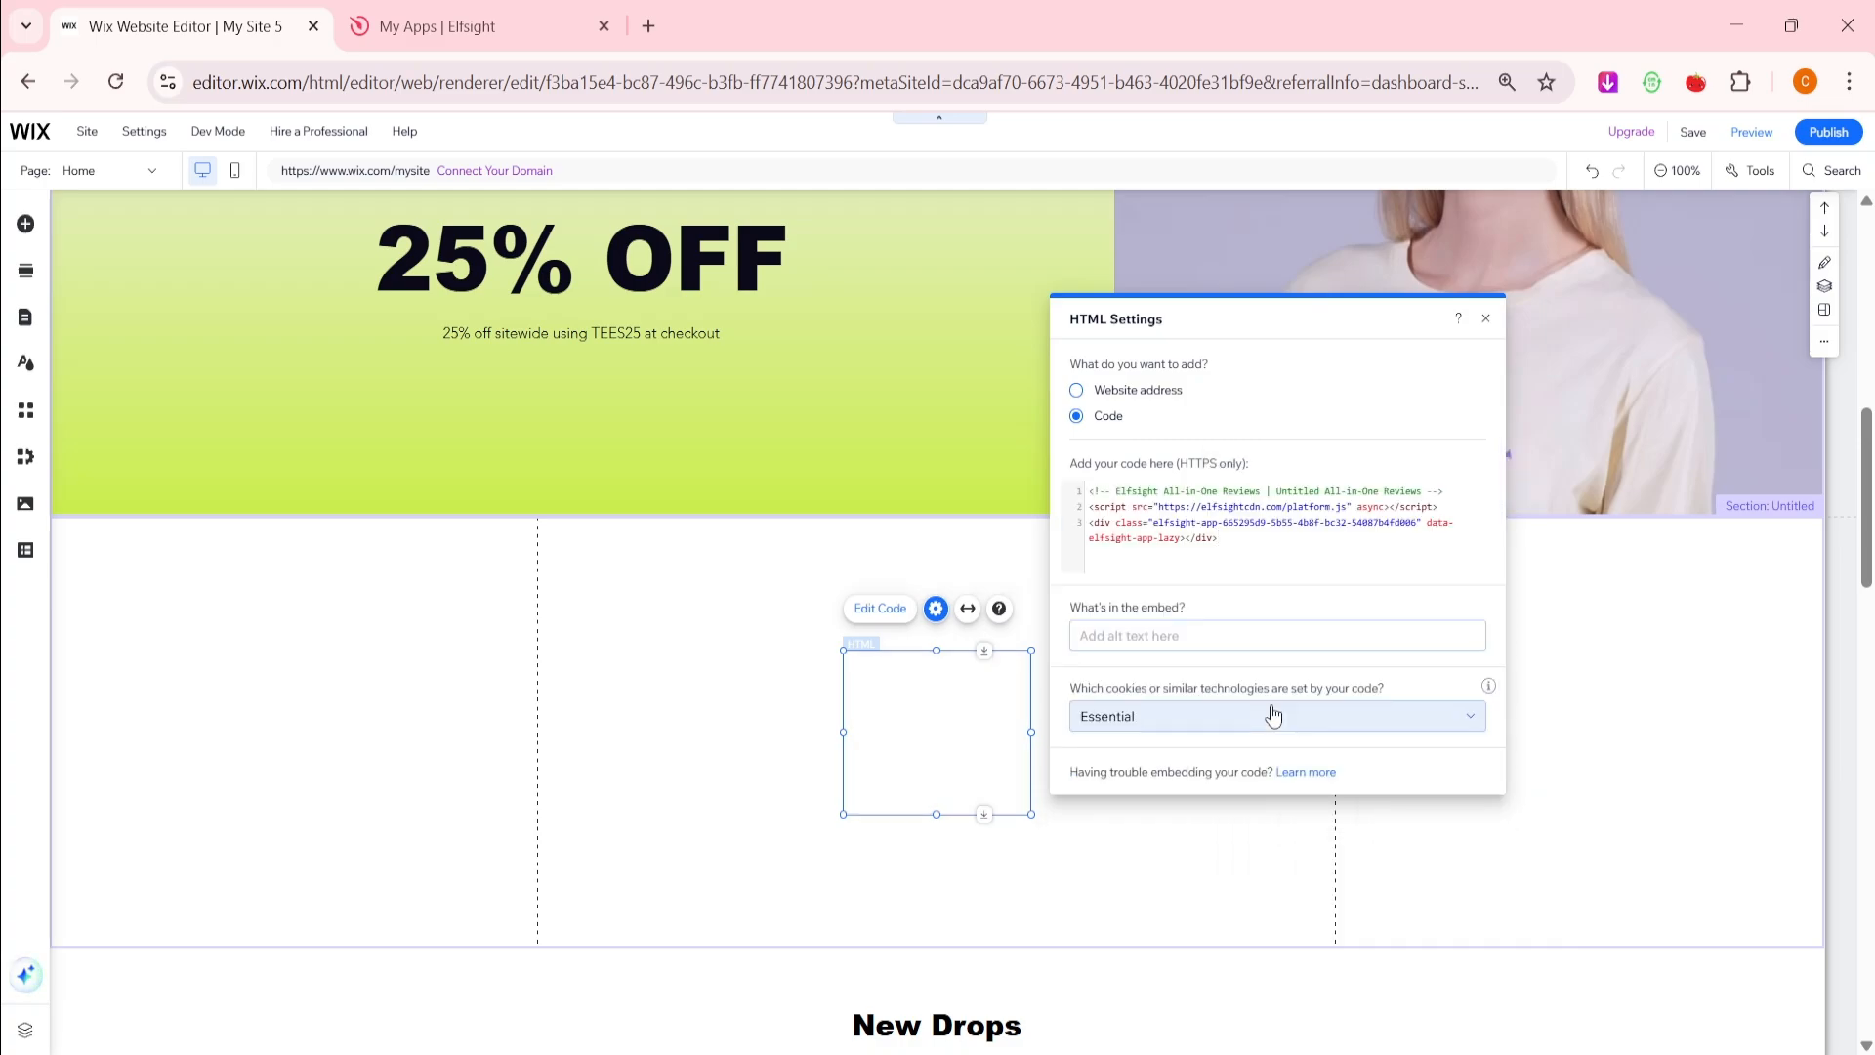
pyautogui.click(1486, 318)
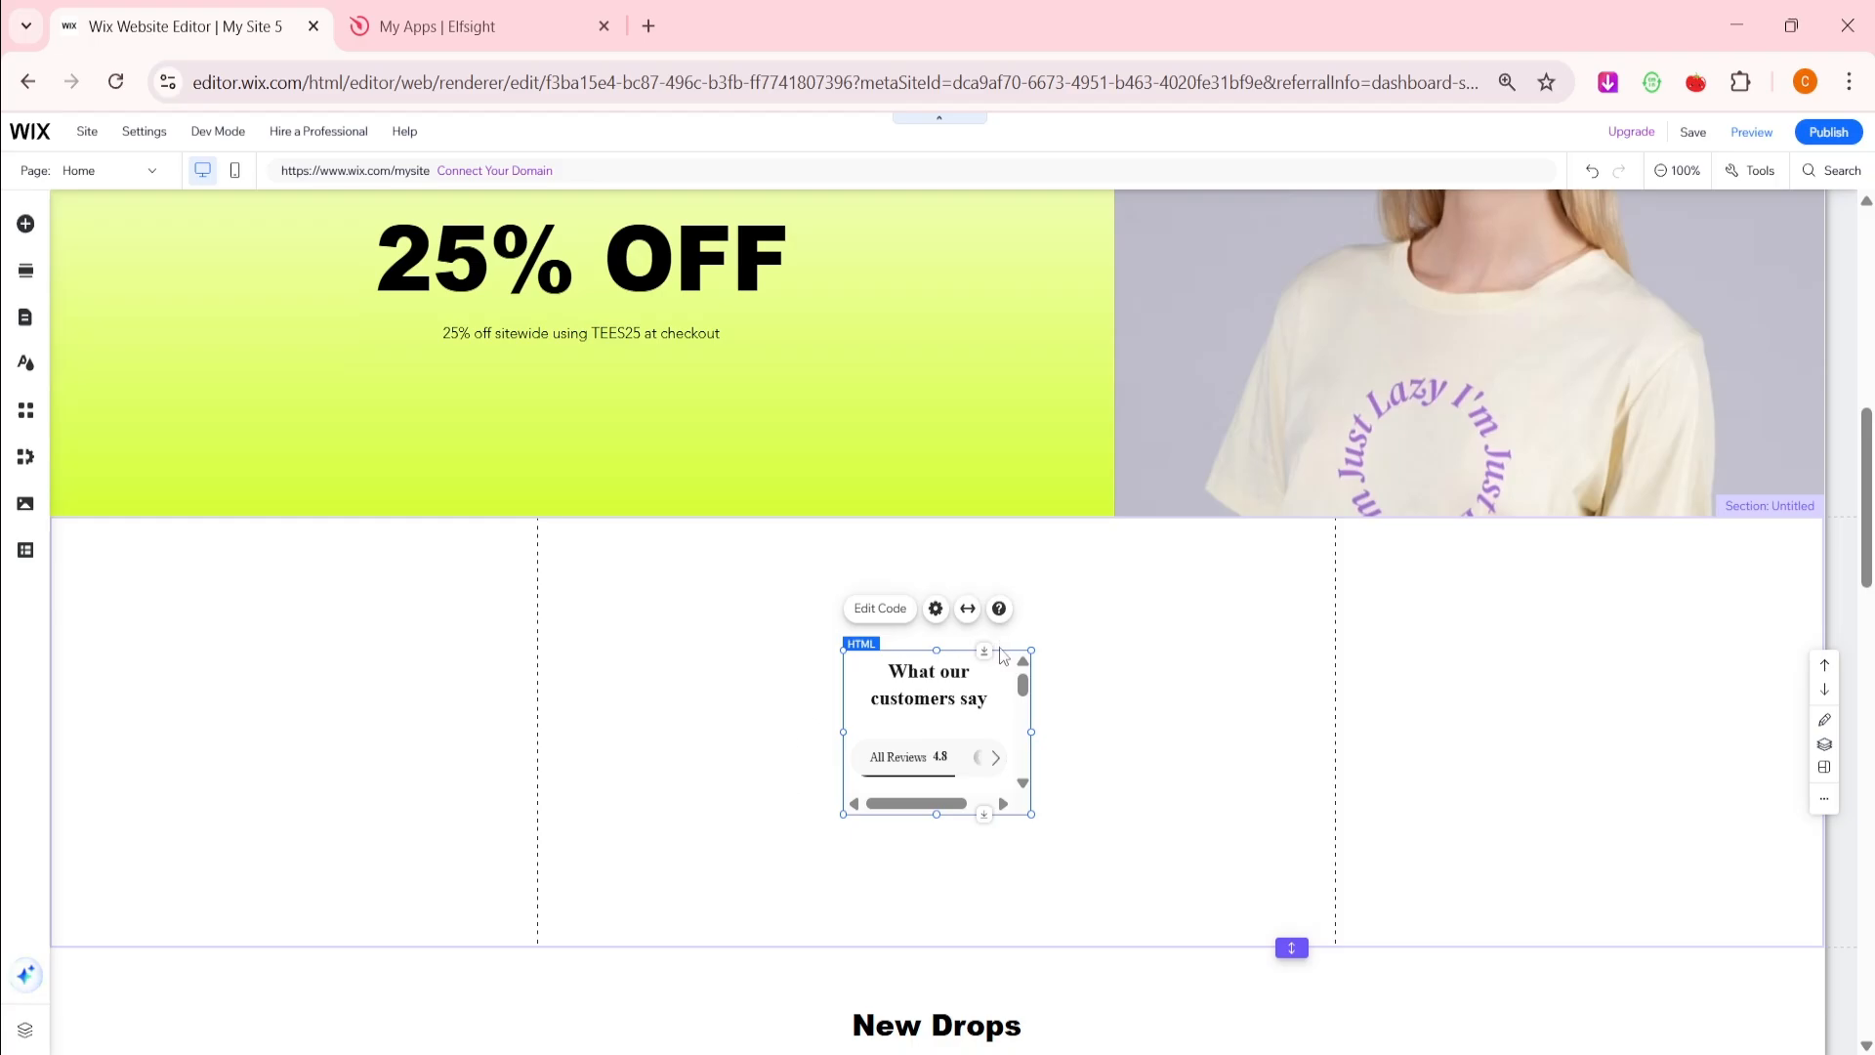
# Stretch the reviews embed taller, wider and further left, and deepen its section
pyautogui.moveTo(1031, 650); pyautogui.dragTo(1032, 562)
pyautogui.moveTo(1031, 814); pyautogui.dragTo(1533, 841)
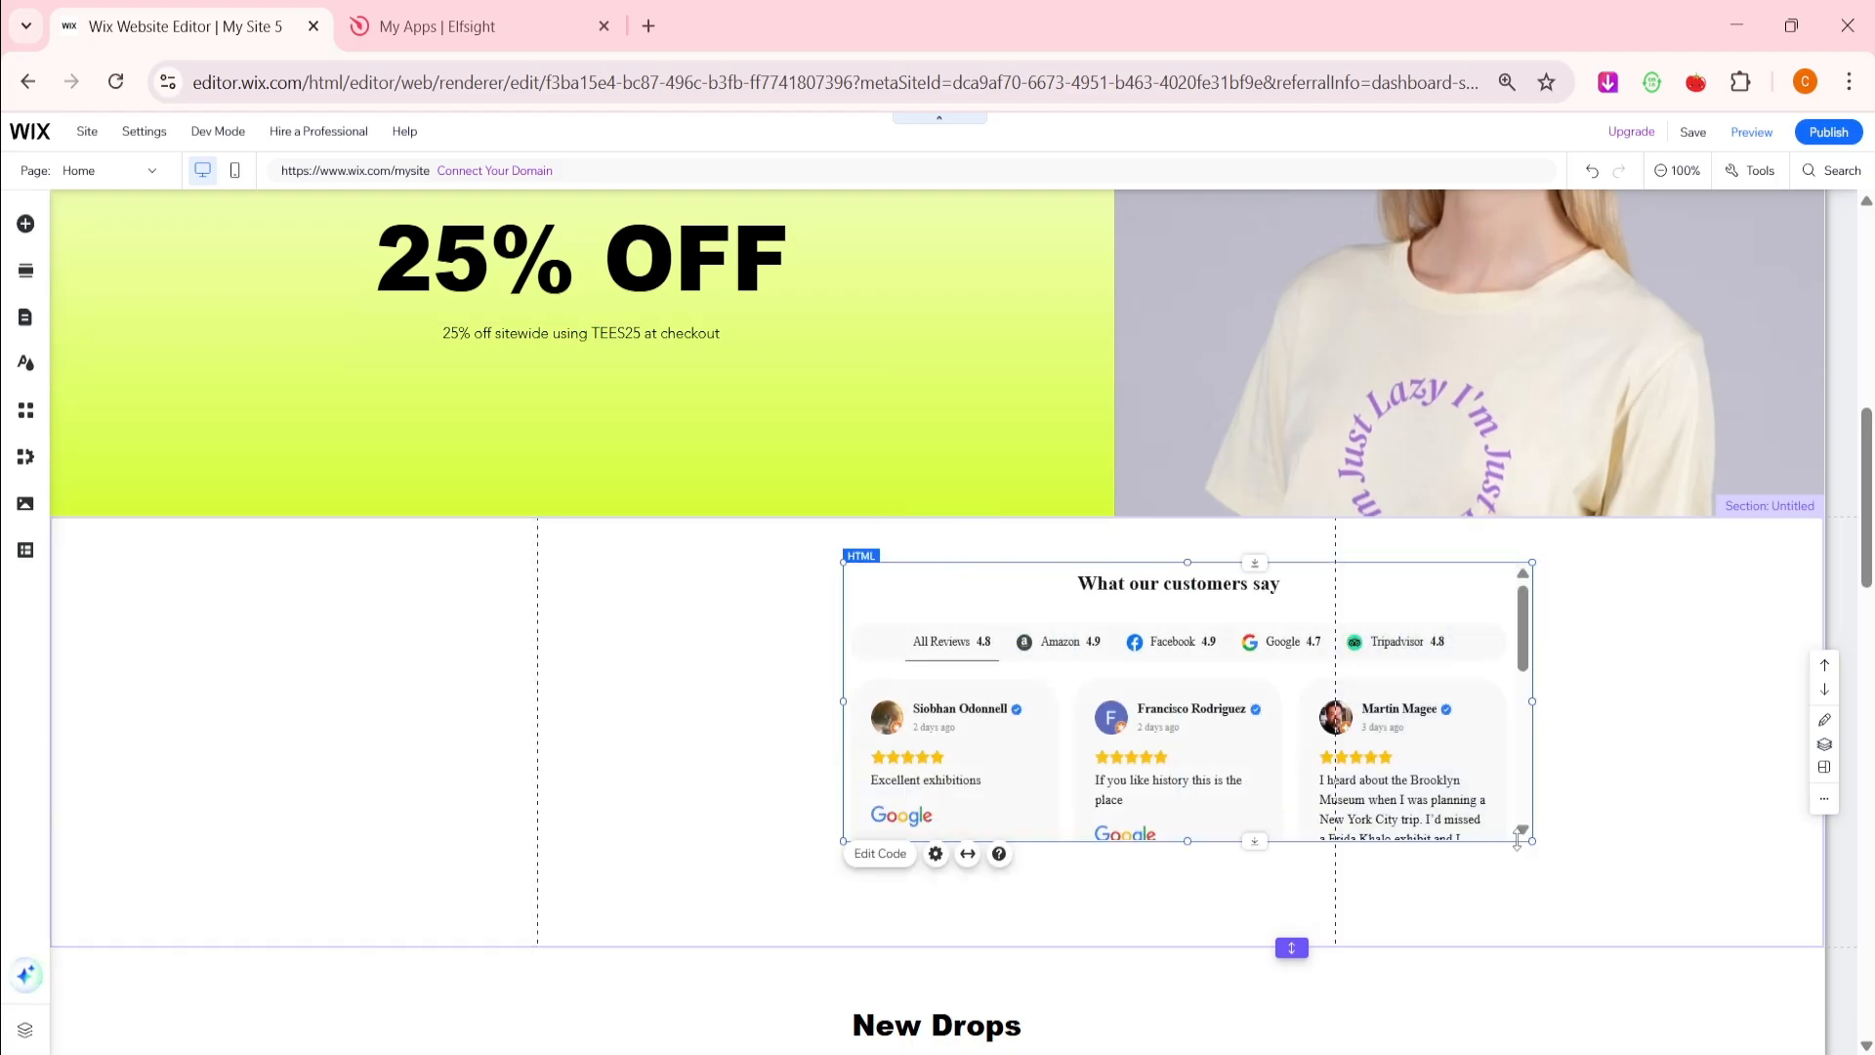
pyautogui.moveTo(840, 836); pyautogui.dragTo(434, 915)
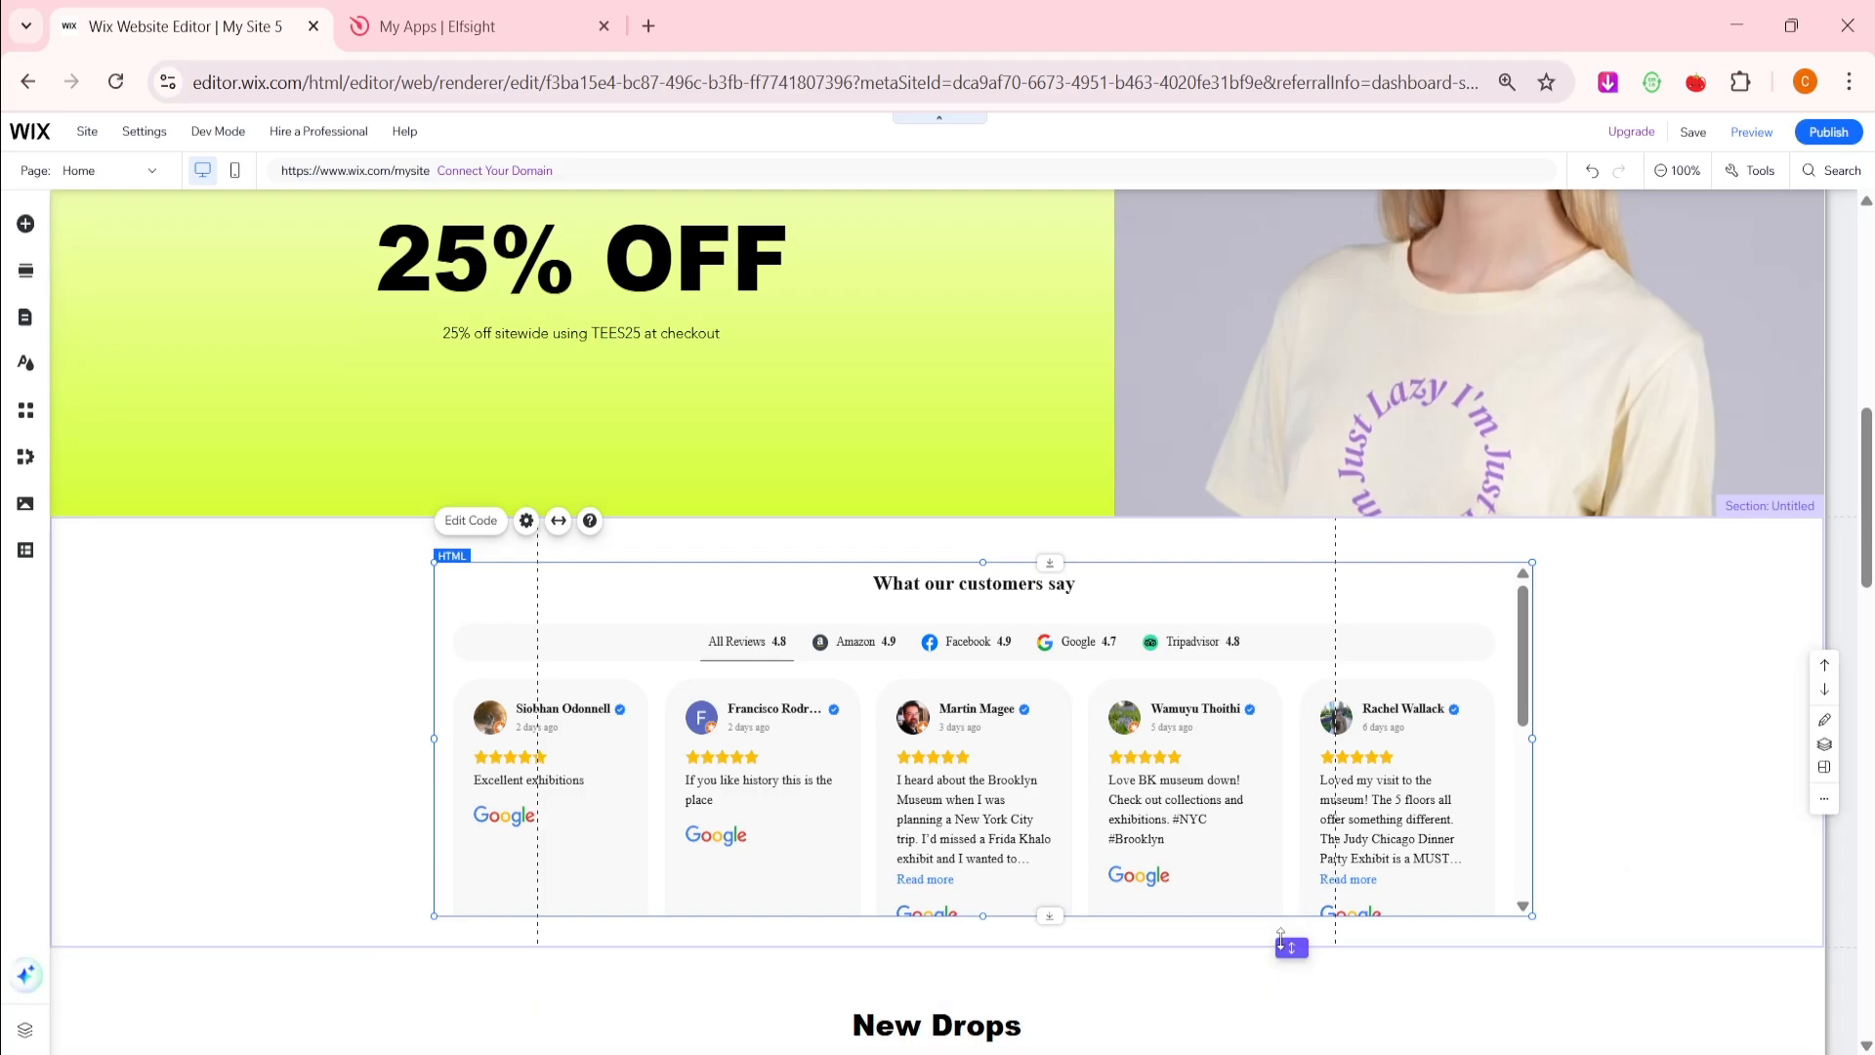
pyautogui.moveTo(1289, 946); pyautogui.dragTo(1293, 1053)
# Enlarge the embed further to show two full review rows and centre it on the page
pyautogui.scroll(-2, 1465, 683)
pyautogui.moveTo(1533, 581); pyautogui.dragTo(1532, 825)
pyautogui.moveTo(1461, 683); pyautogui.dragTo(1469, 692)
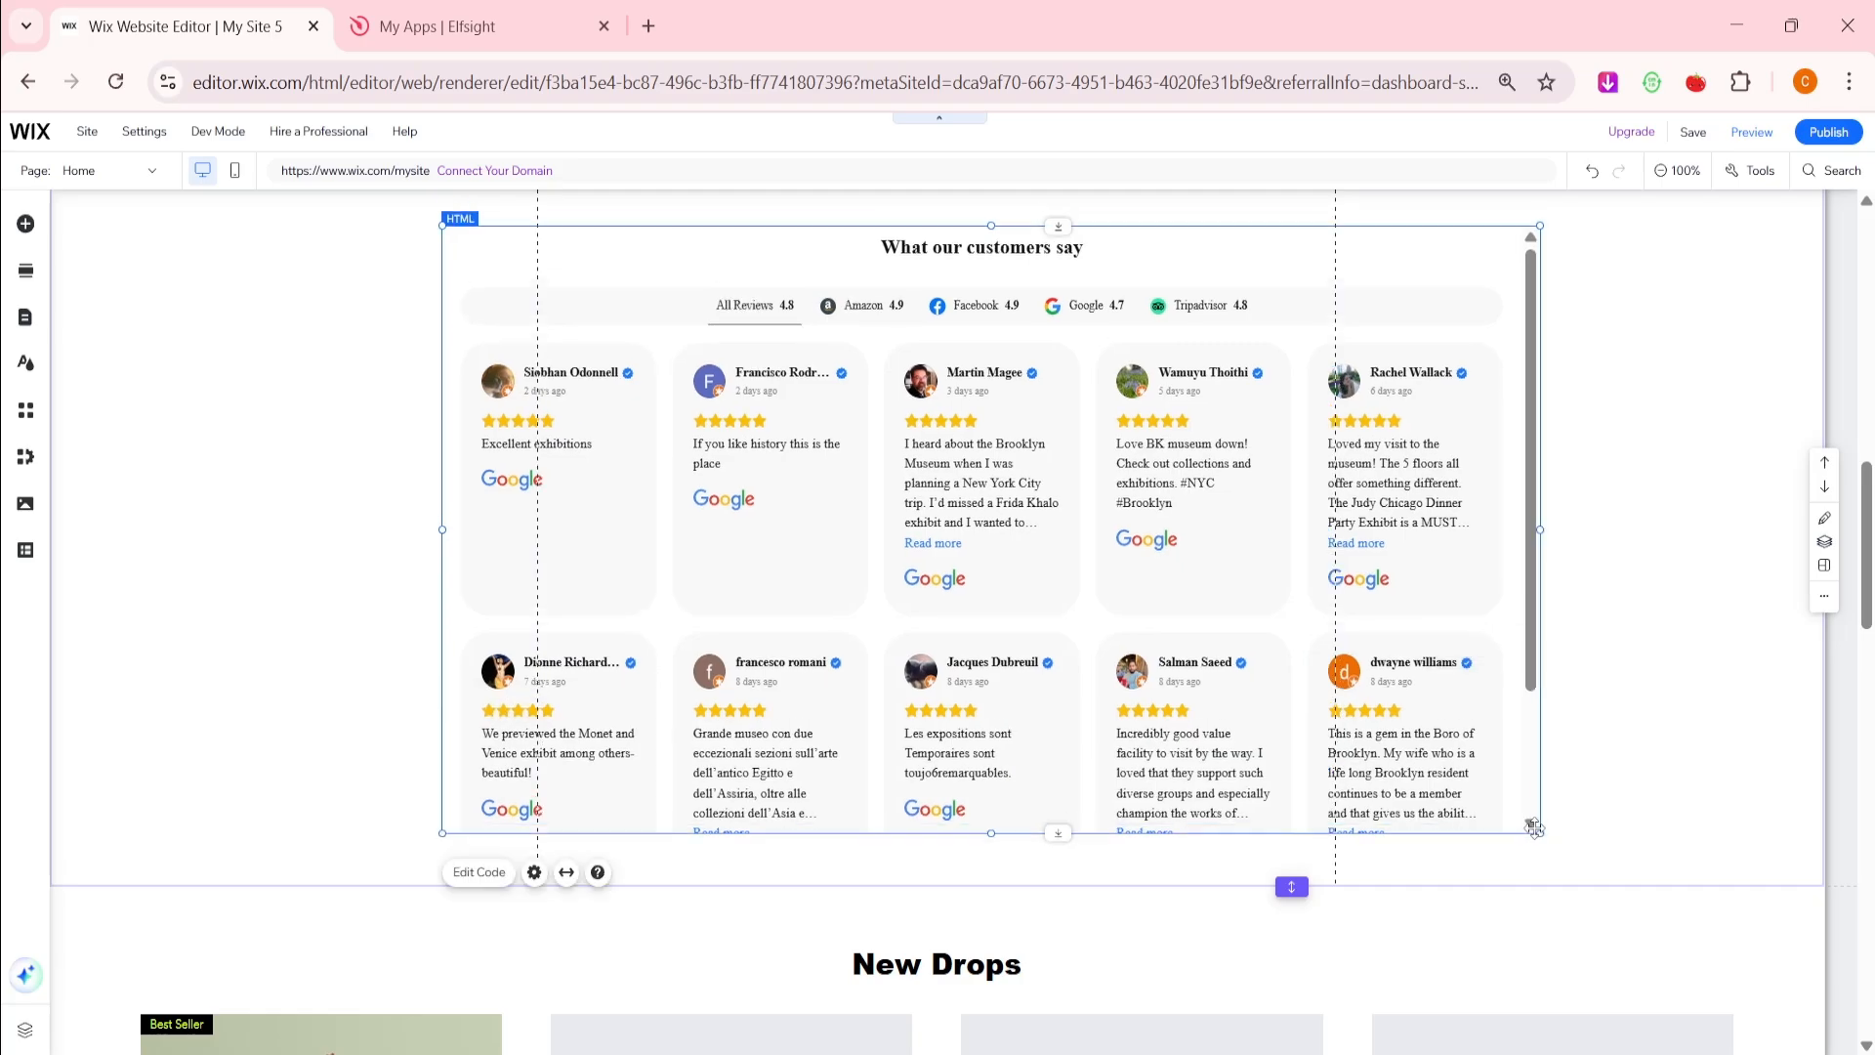
pyautogui.moveTo(1540, 833); pyautogui.dragTo(1755, 876)
pyautogui.moveTo(441, 876); pyautogui.dragTo(227, 1016)
pyautogui.scroll(2, 778, 553)
pyautogui.scroll(-4, 1055, 459)
pyautogui.moveTo(1062, 451); pyautogui.dragTo(1013, 449)
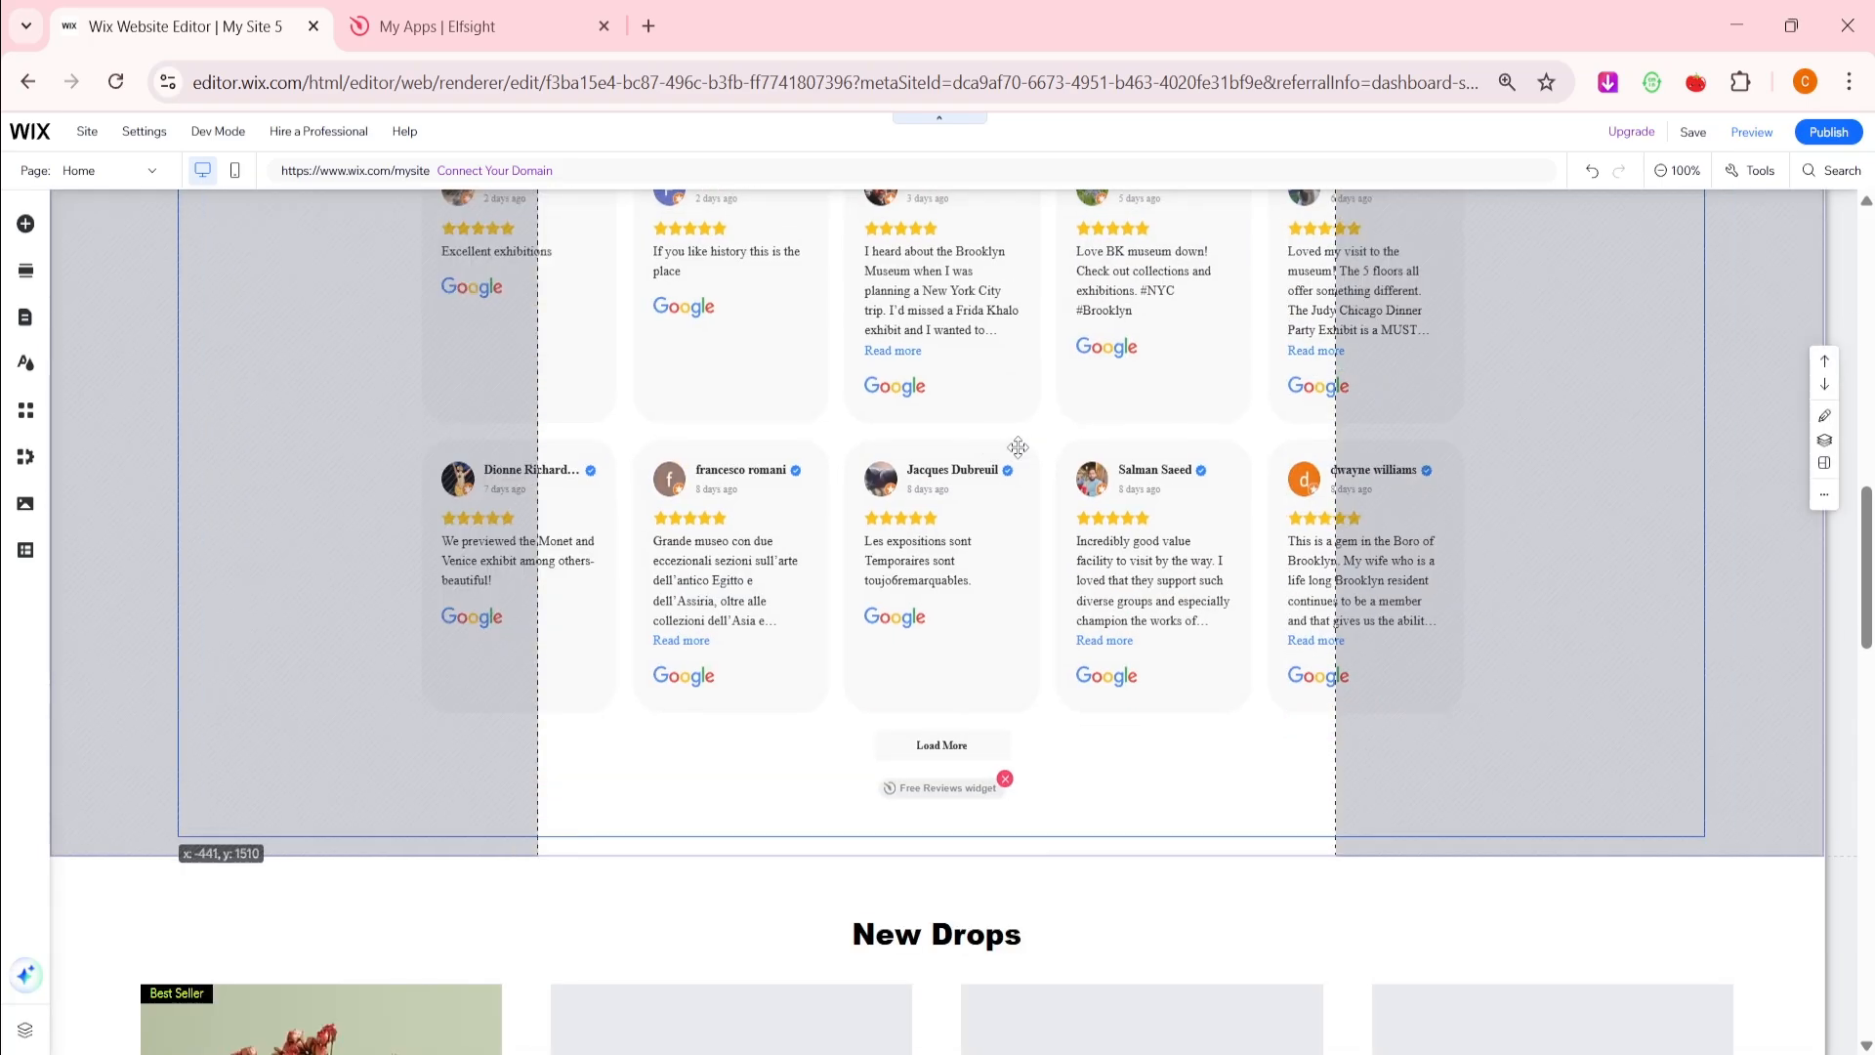
pyautogui.scroll(2, 1013, 448)
pyautogui.click(539, 1014)
pyautogui.scroll(2, 1584, 669)
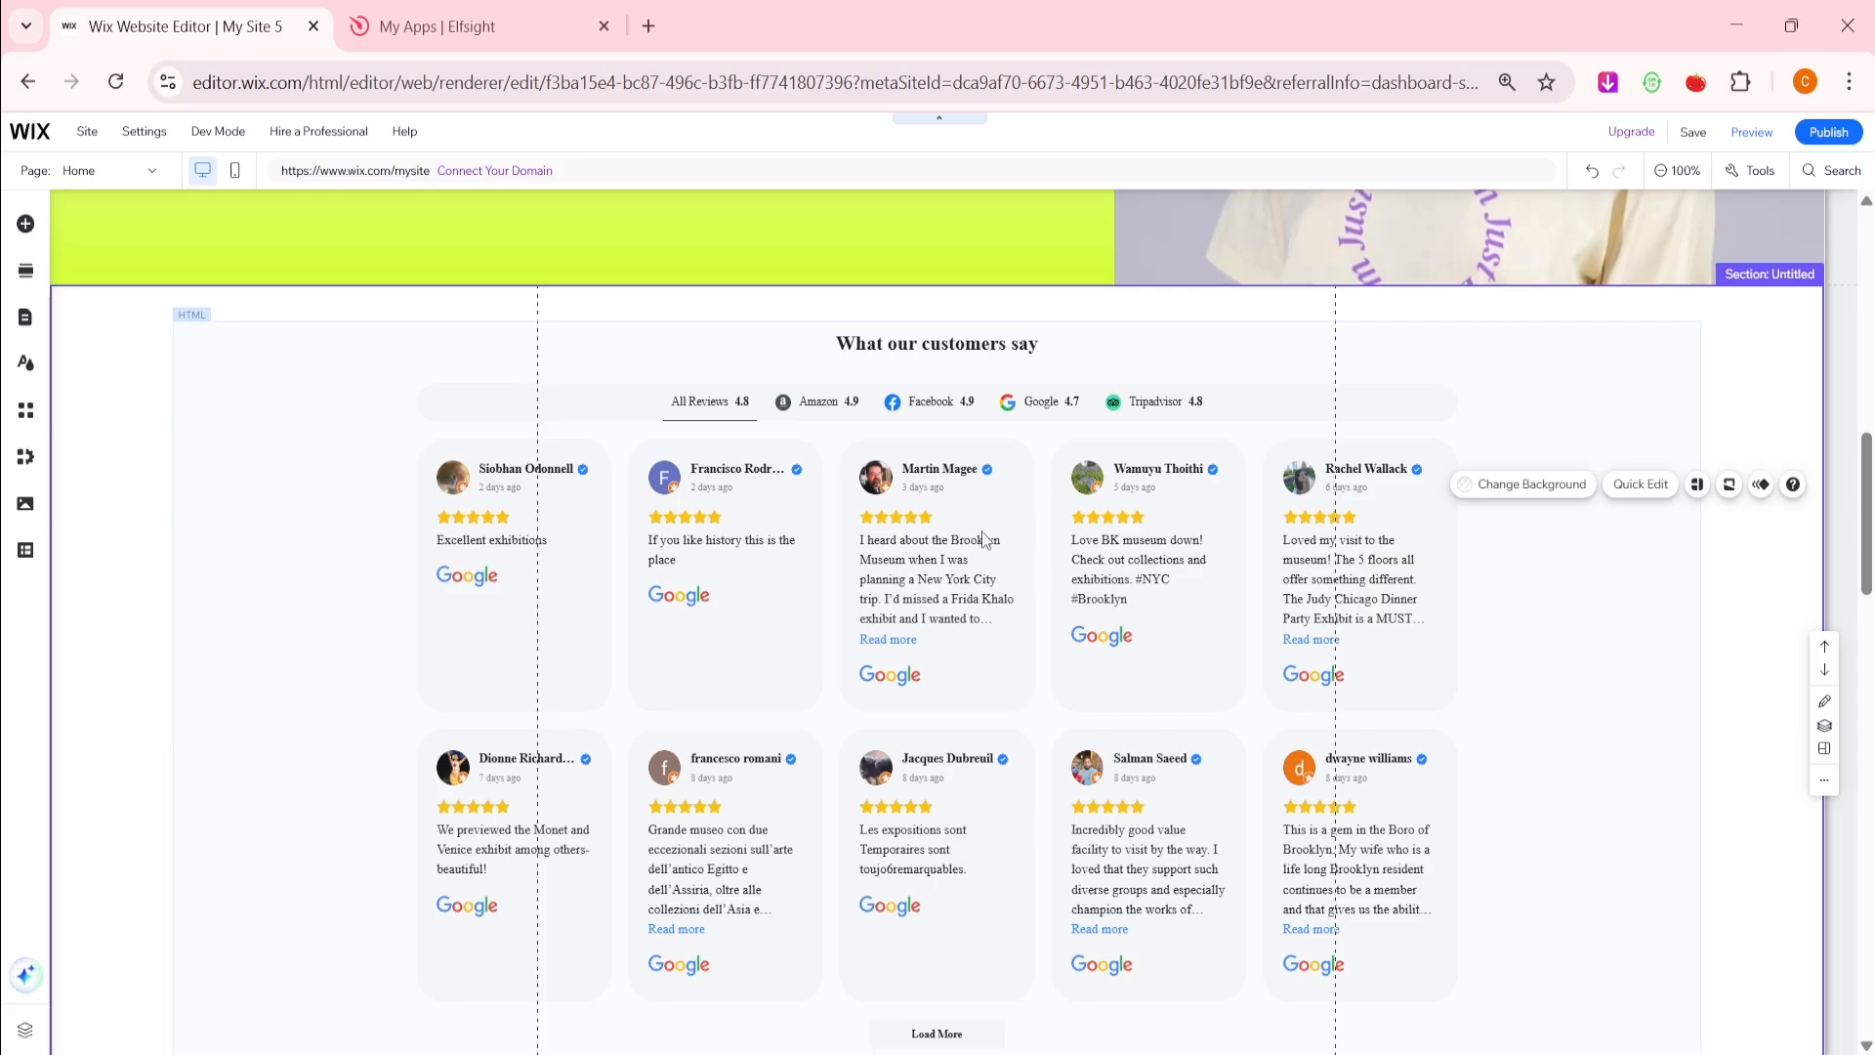
# Open the Elfsight Codes Google Doc in a new tab and copy its 'Code to customise text' block
pyautogui.click(648, 25)
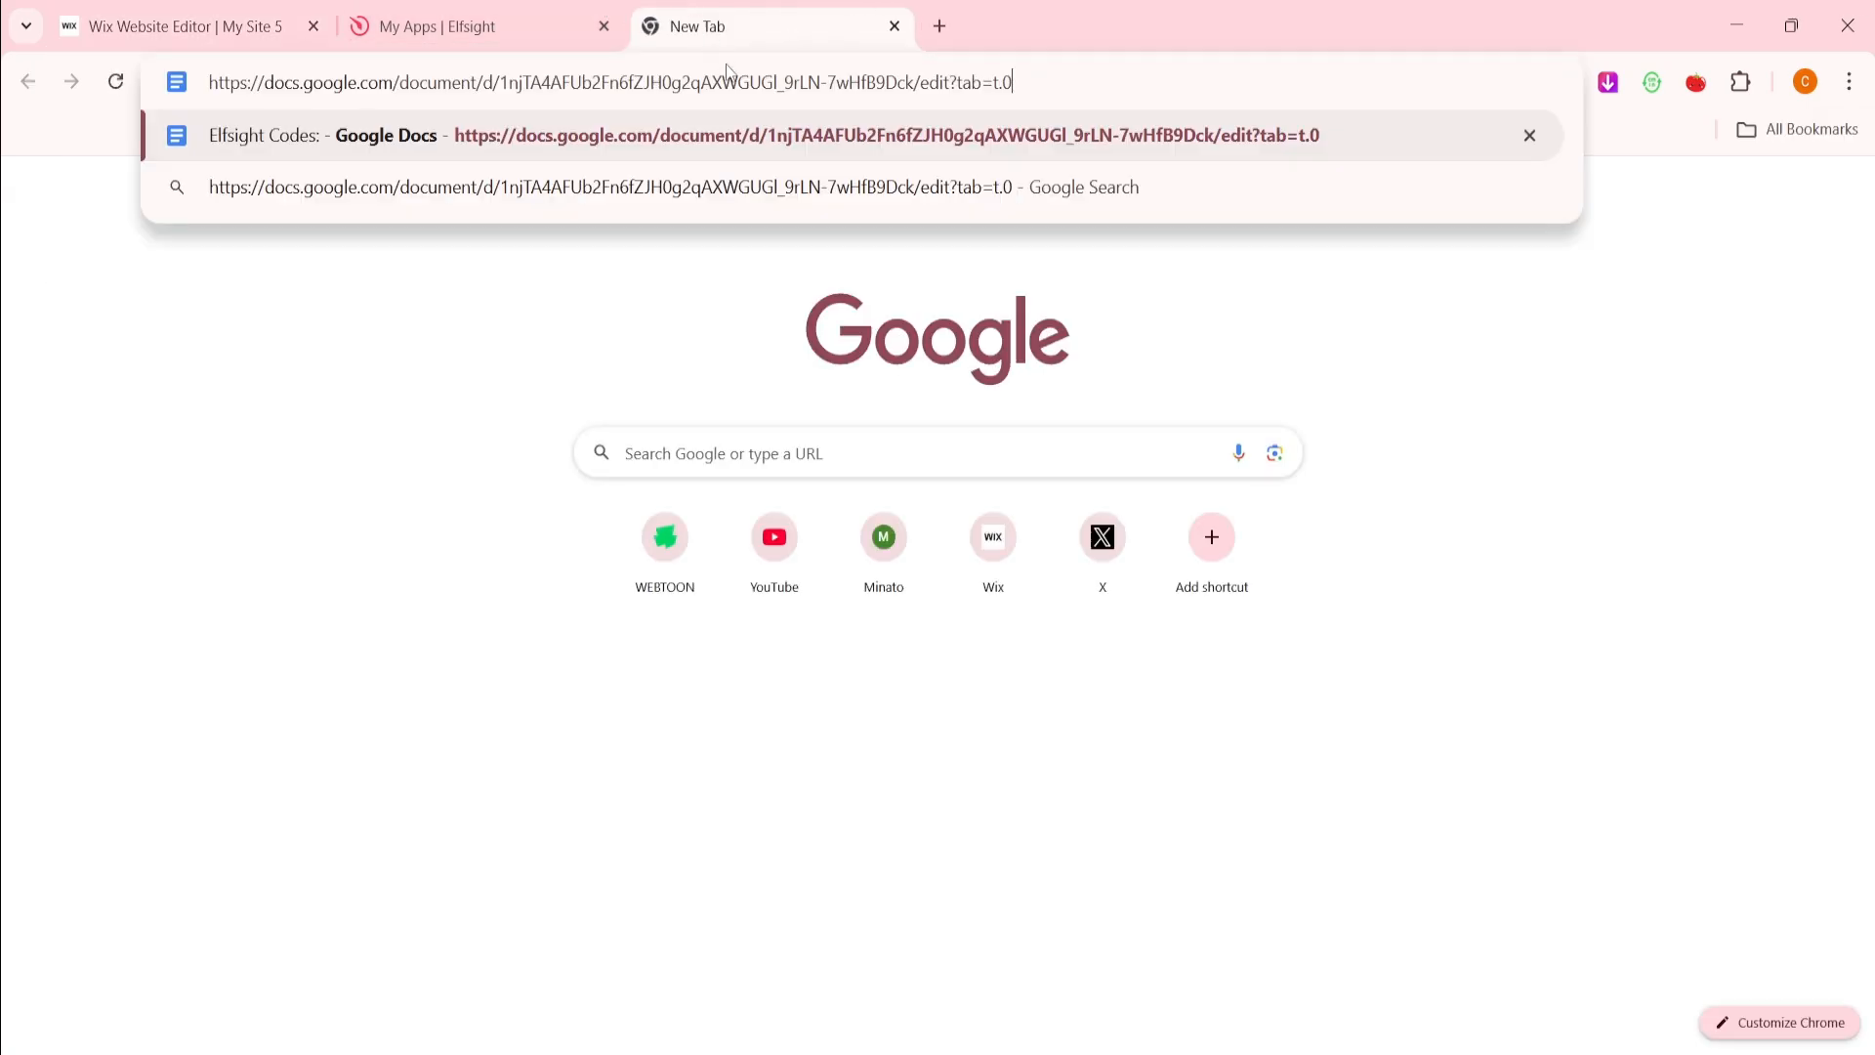
pyautogui.click(654, 151)
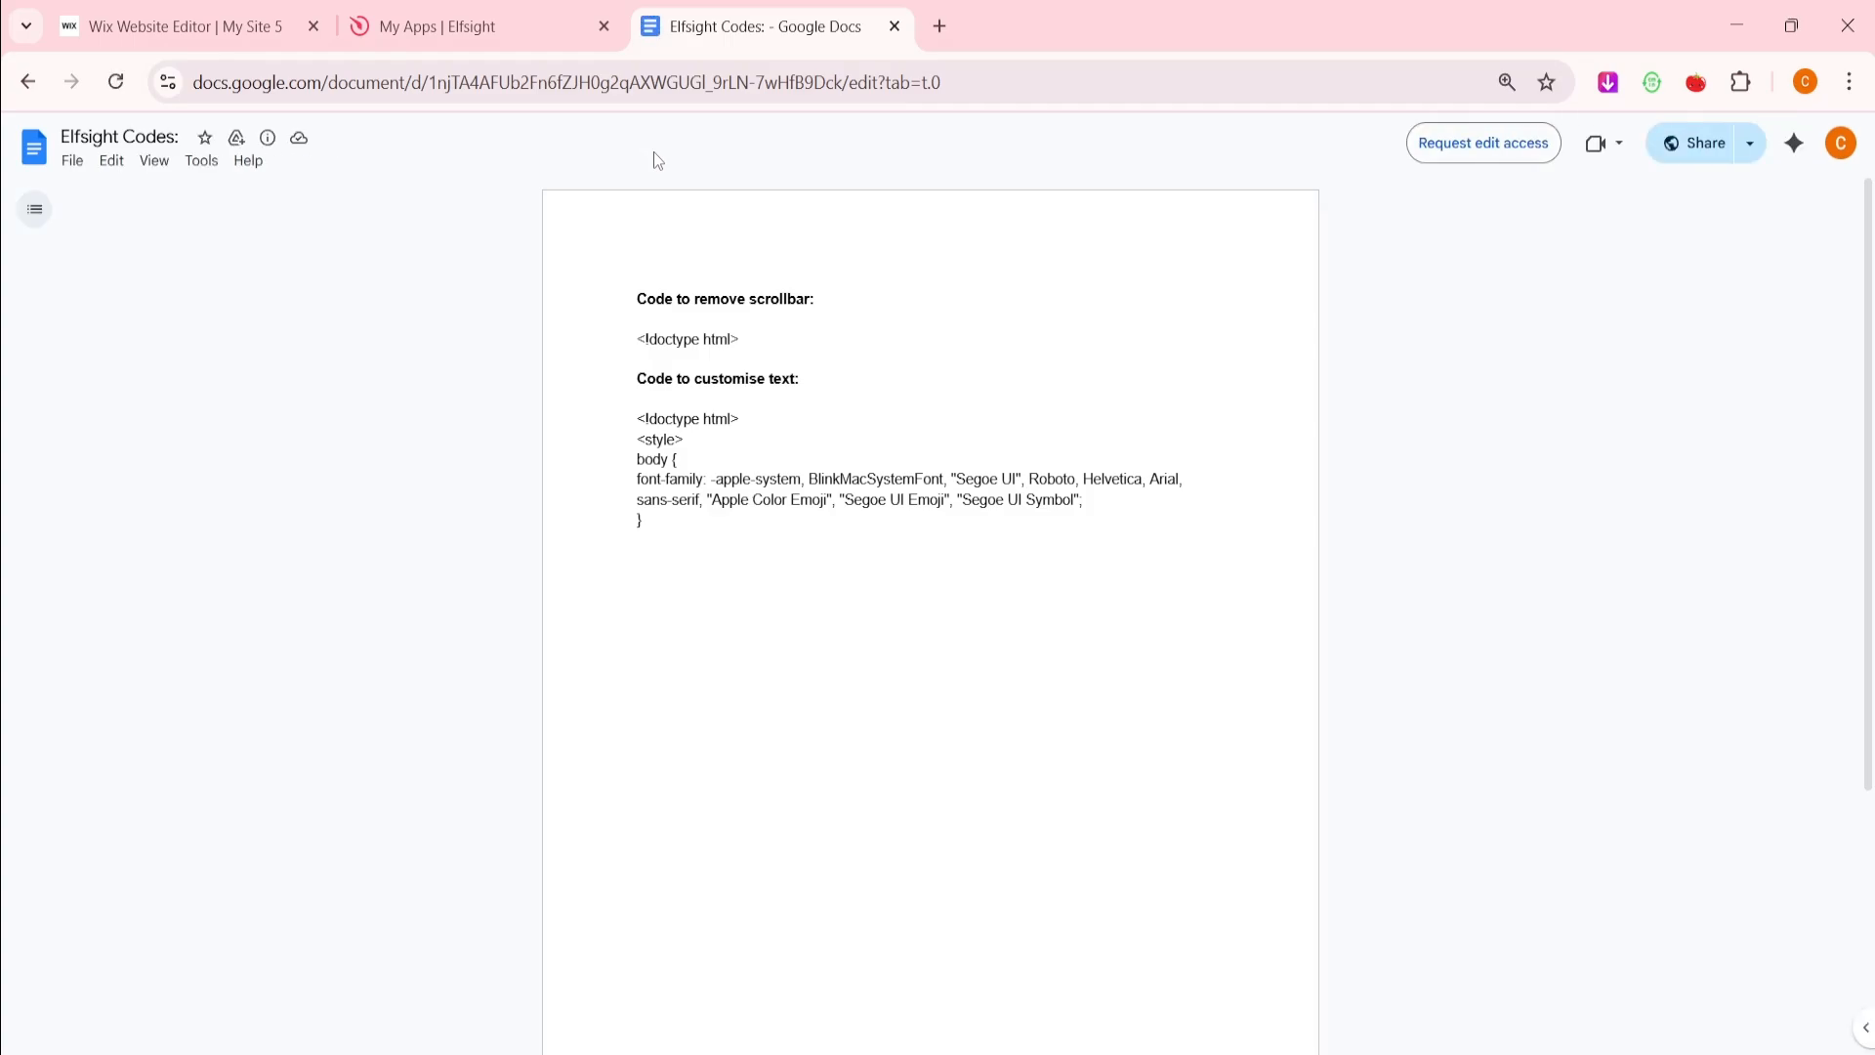
pyautogui.moveTo(595, 416); pyautogui.dragTo(651, 524)
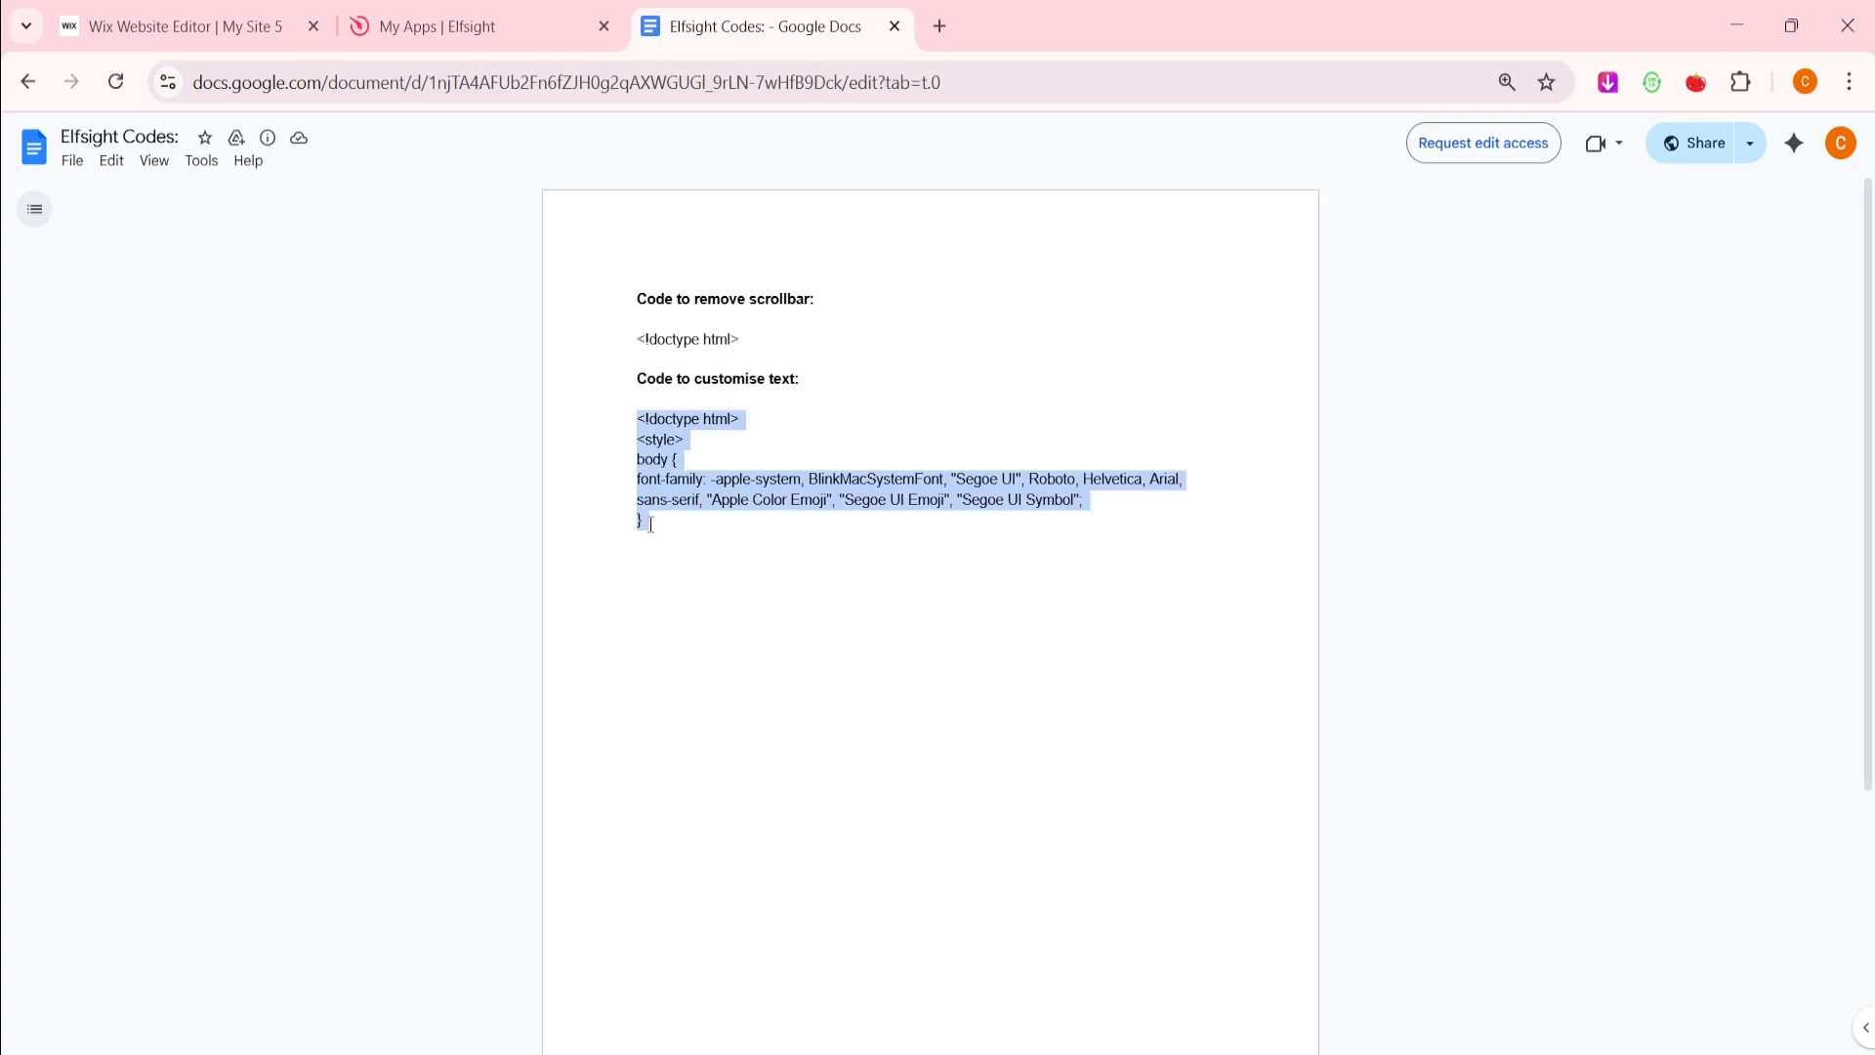
pyautogui.rightClick(651, 524)
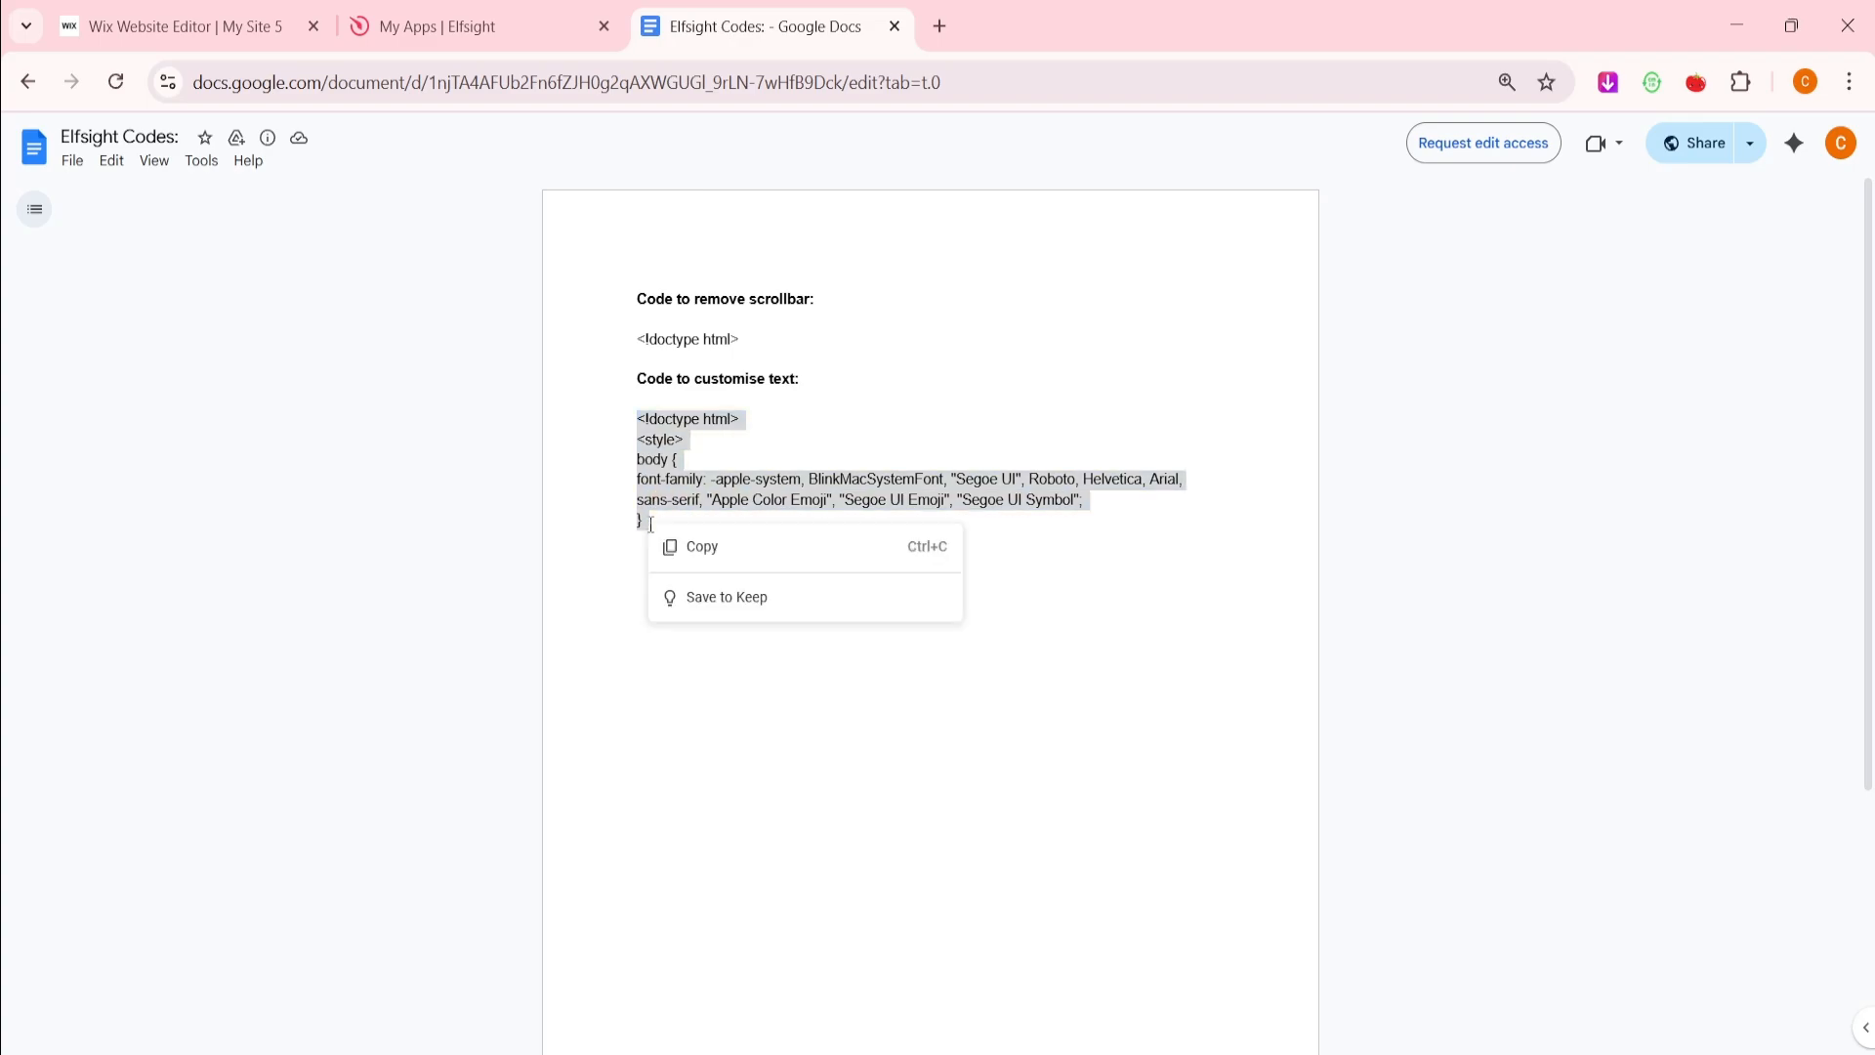
pyautogui.click(720, 547)
# Paste the font-family CSS on a new line after the reviews embed's code and apply it
pyautogui.click(171, 26)
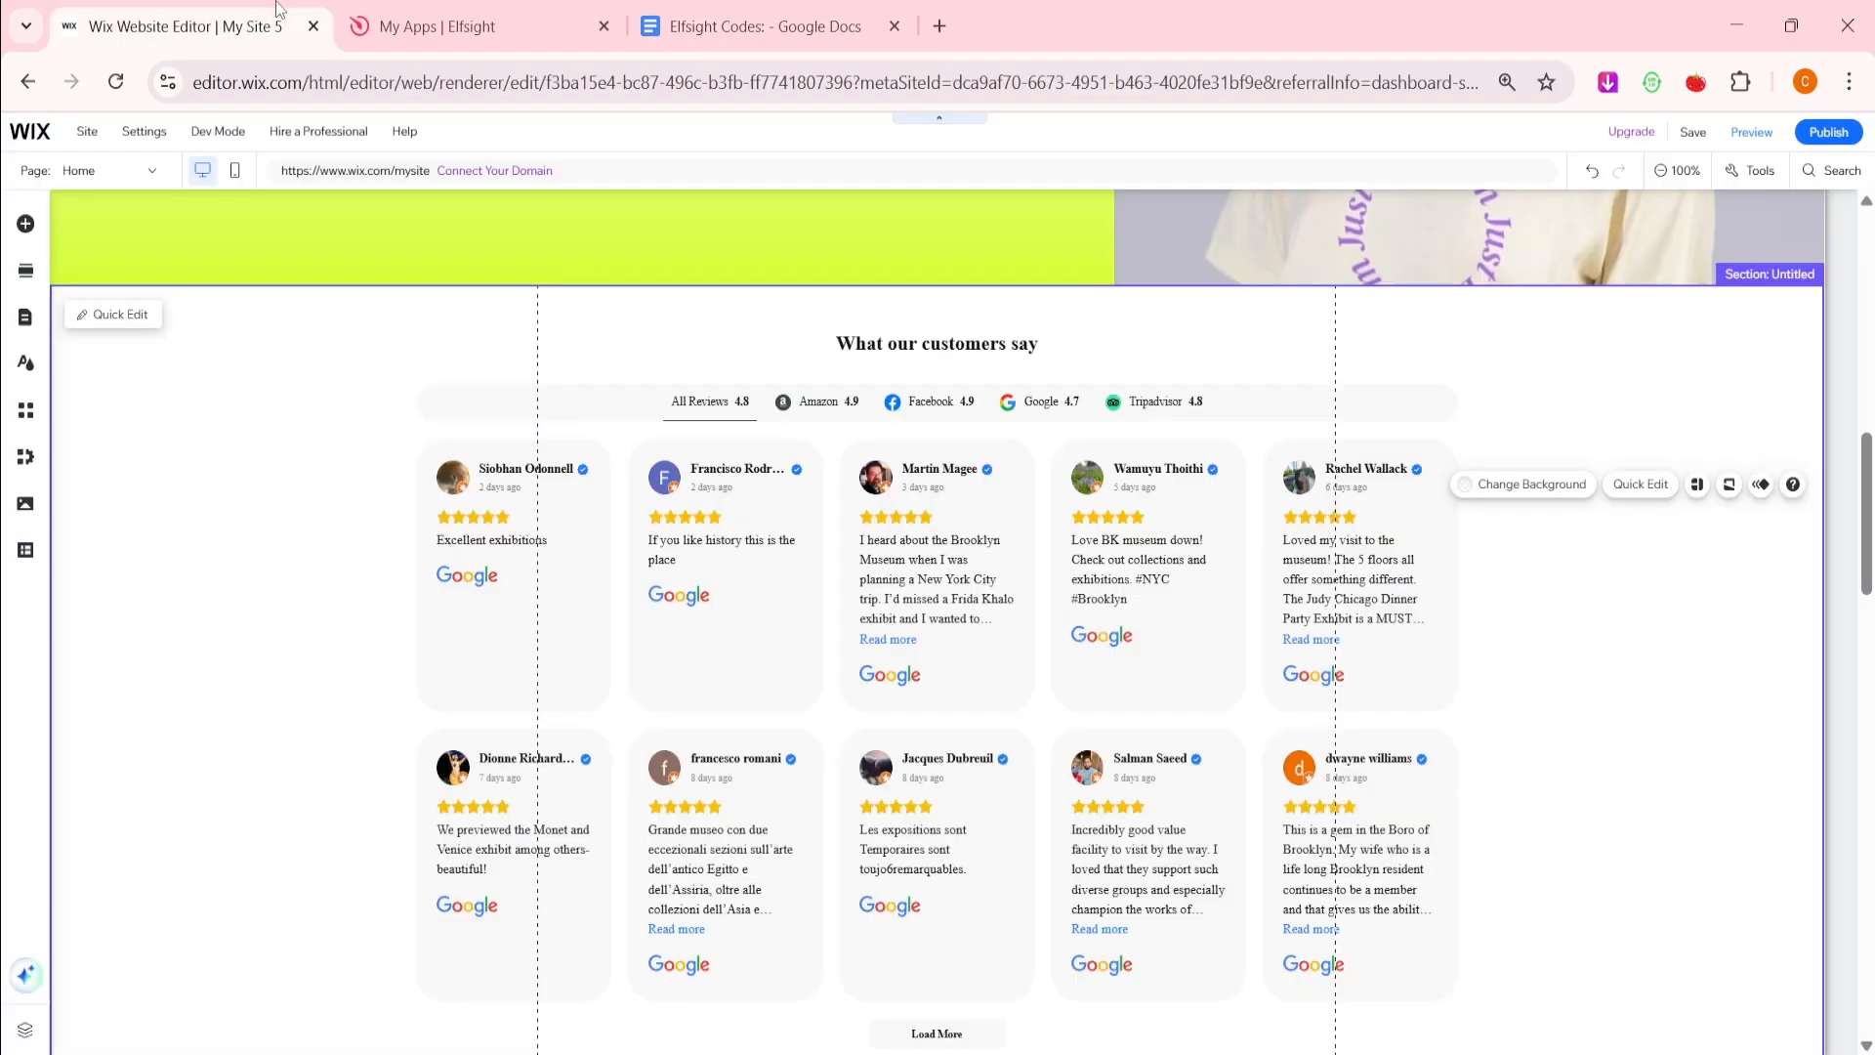
pyautogui.rightClick(846, 536)
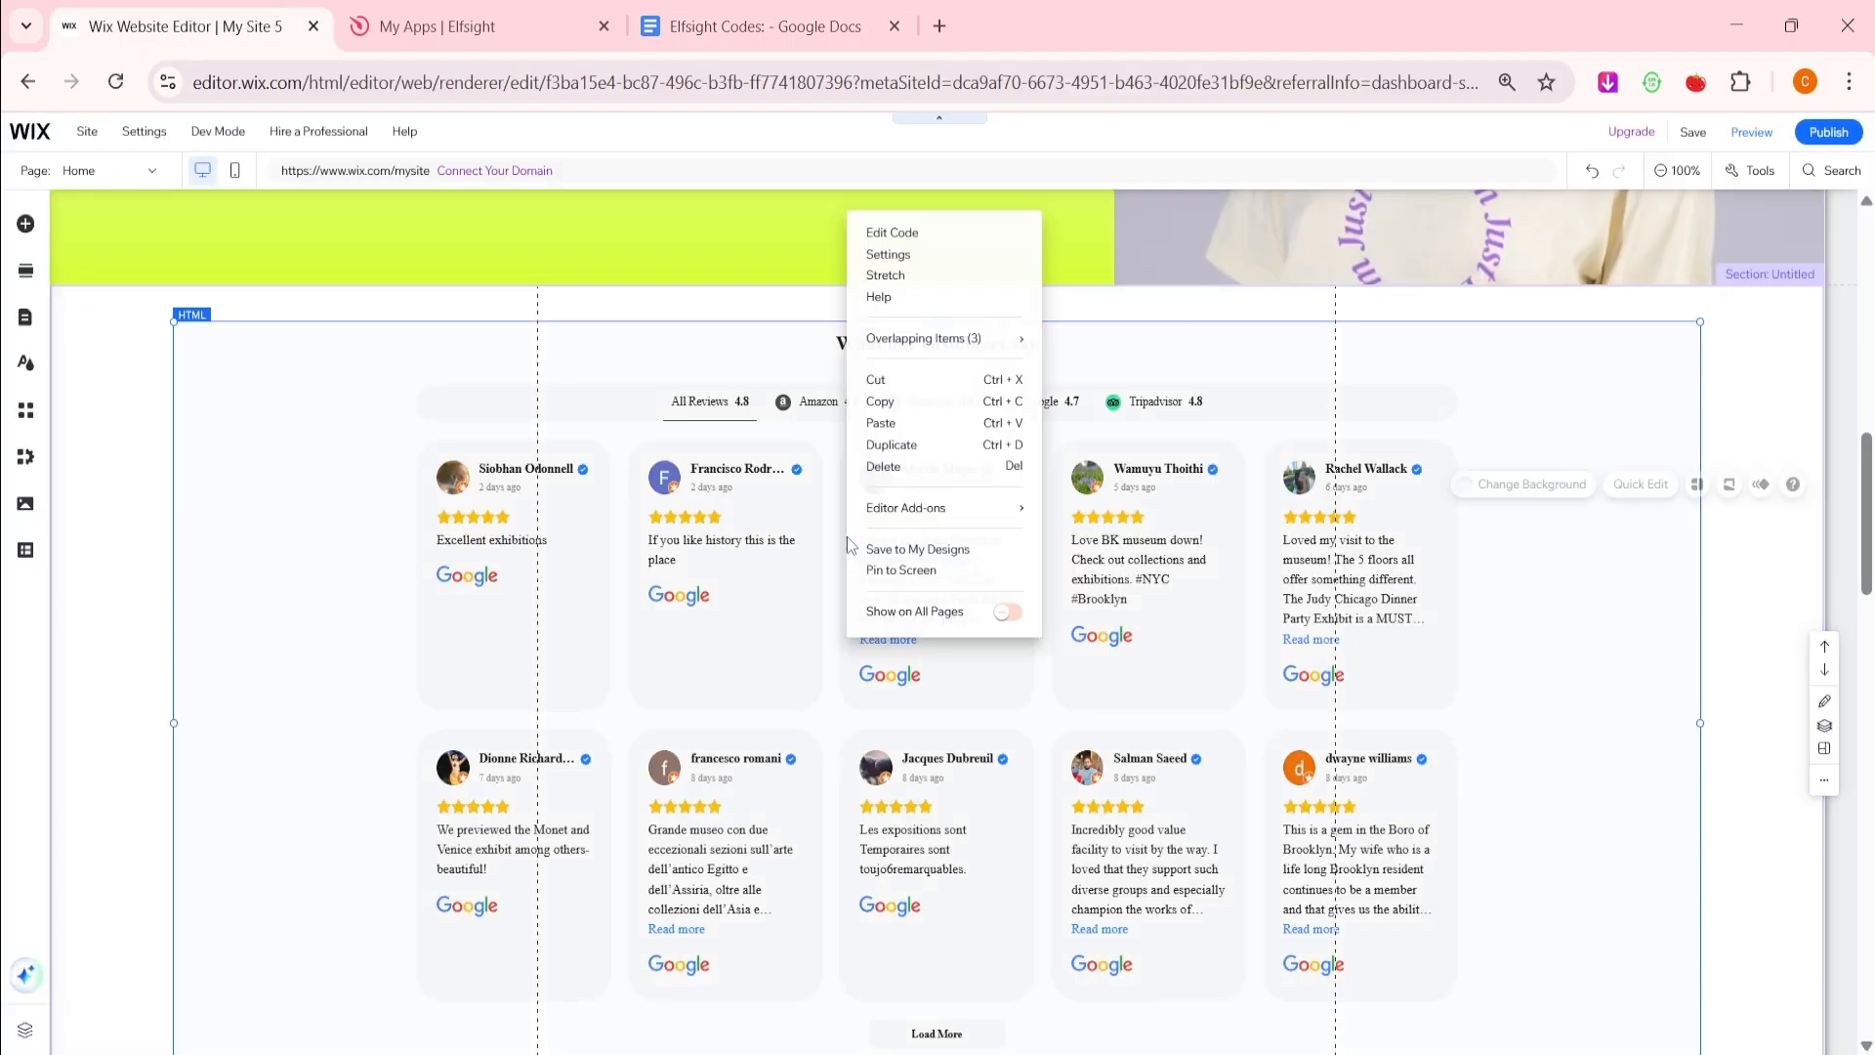
pyautogui.click(903, 252)
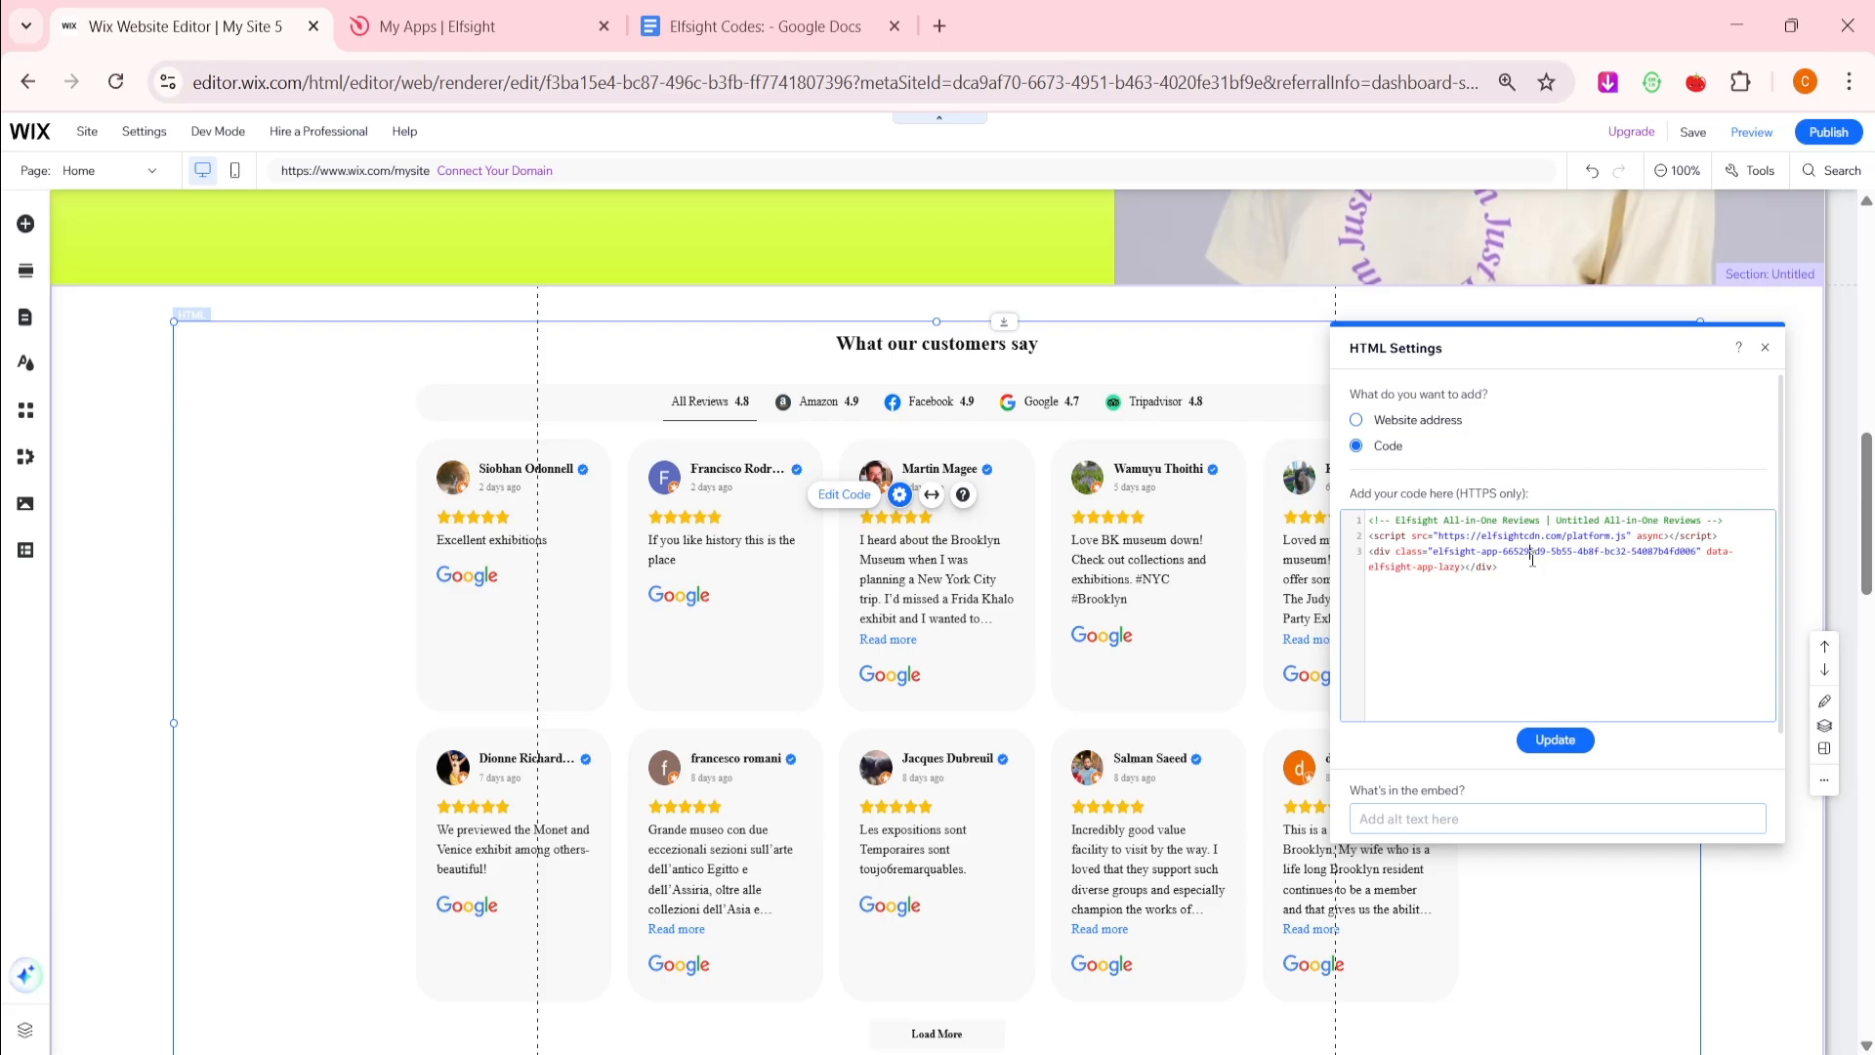
pyautogui.click(1531, 594)
pyautogui.press('Return')
pyautogui.rightClick(1531, 587)
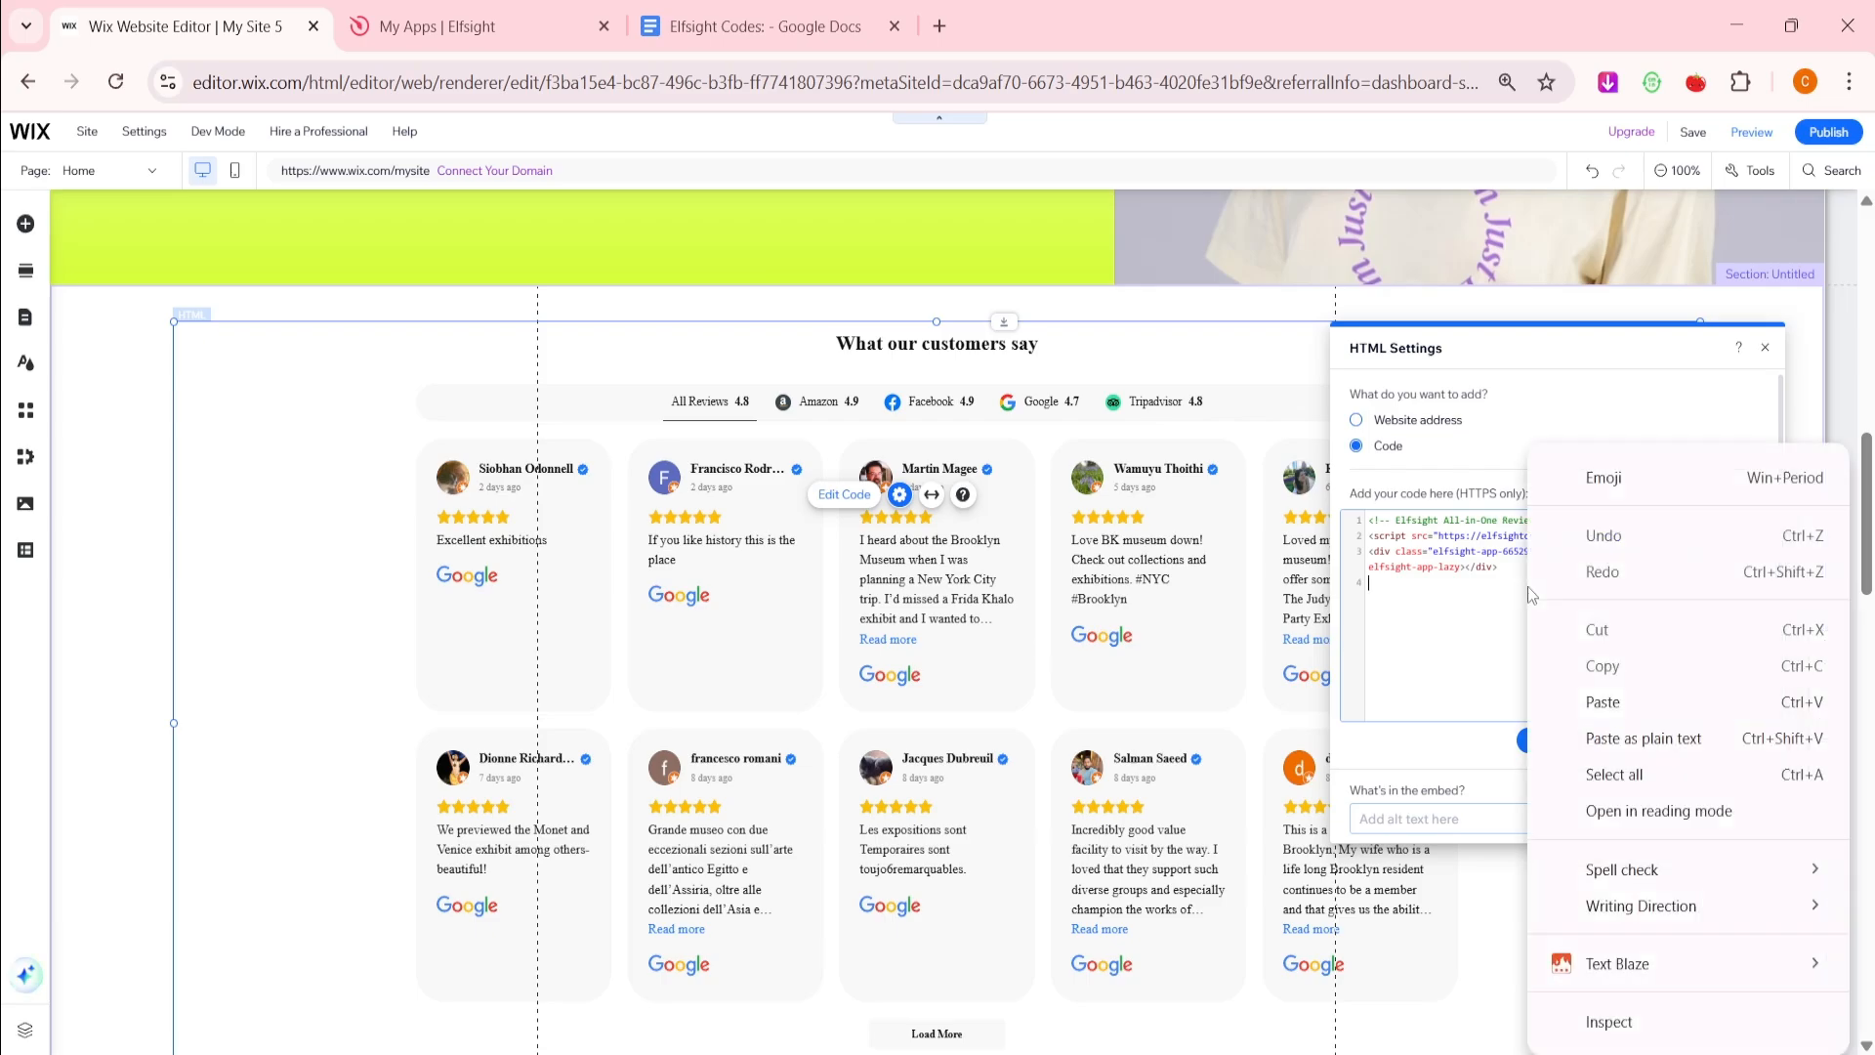
pyautogui.click(1609, 695)
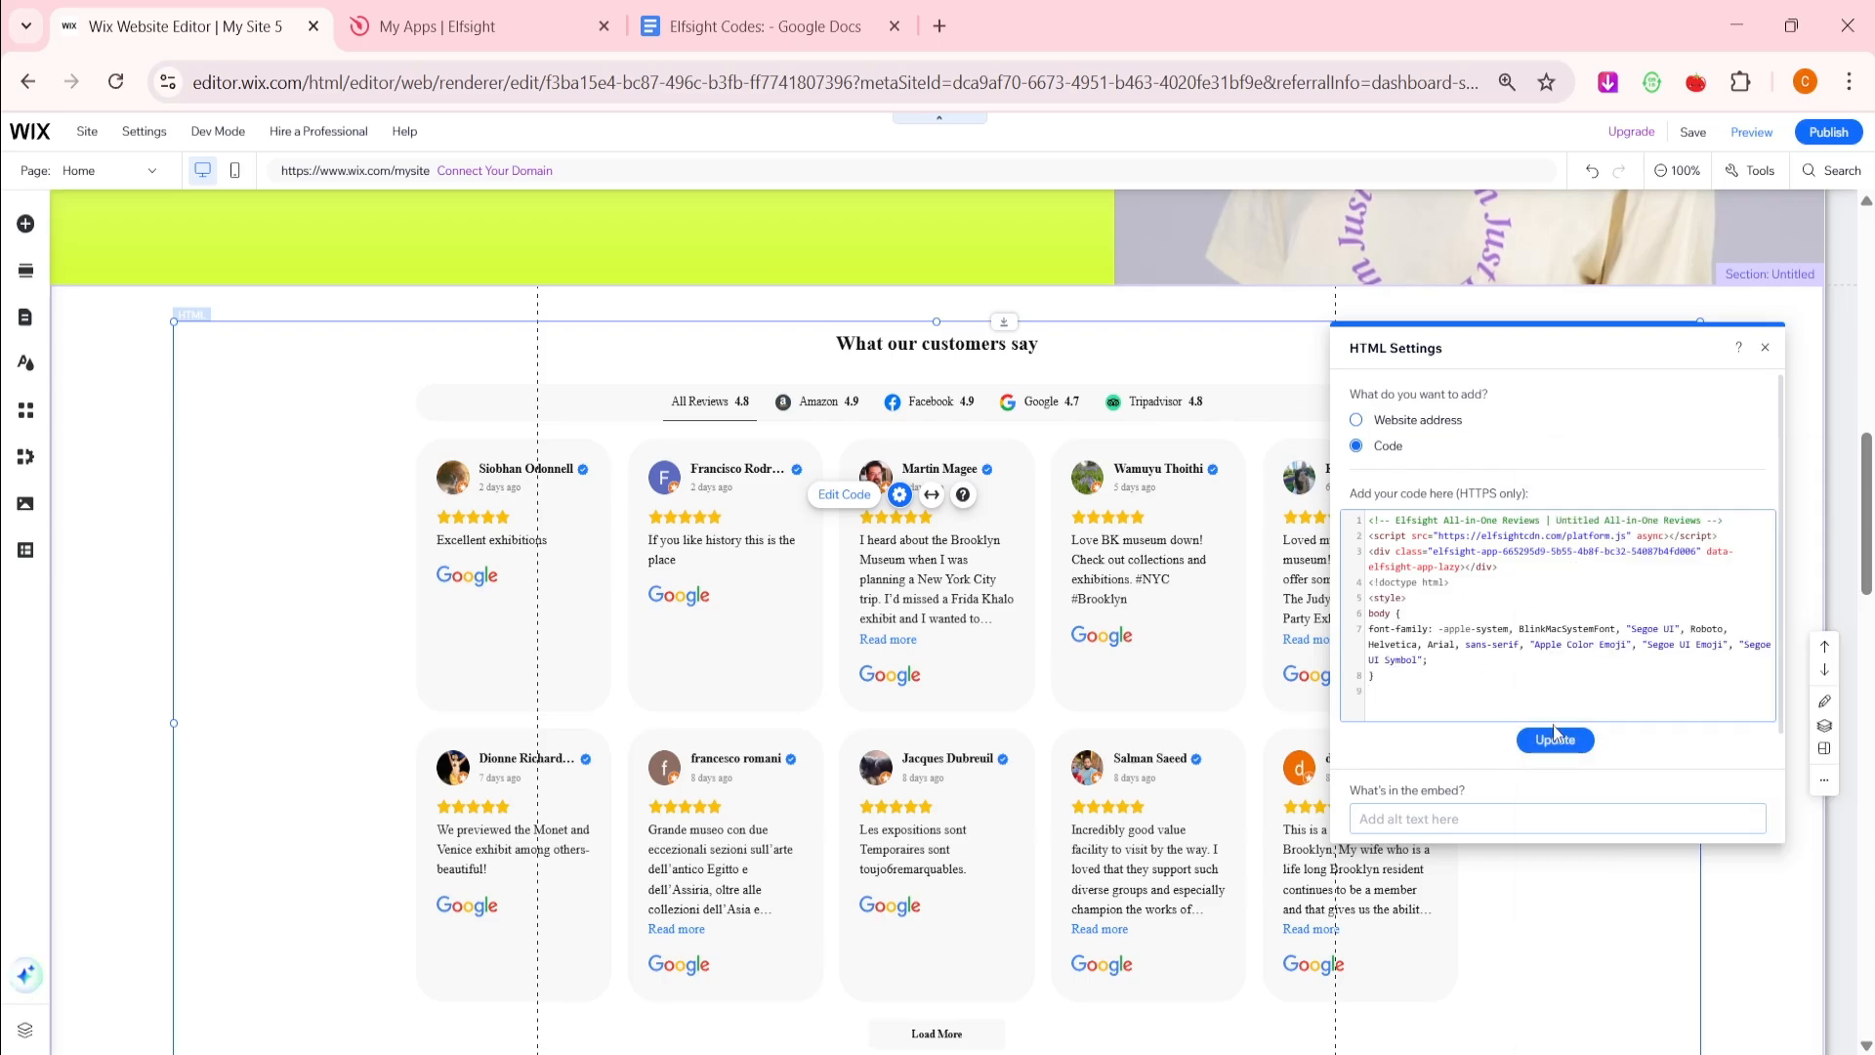
pyautogui.click(1554, 739)
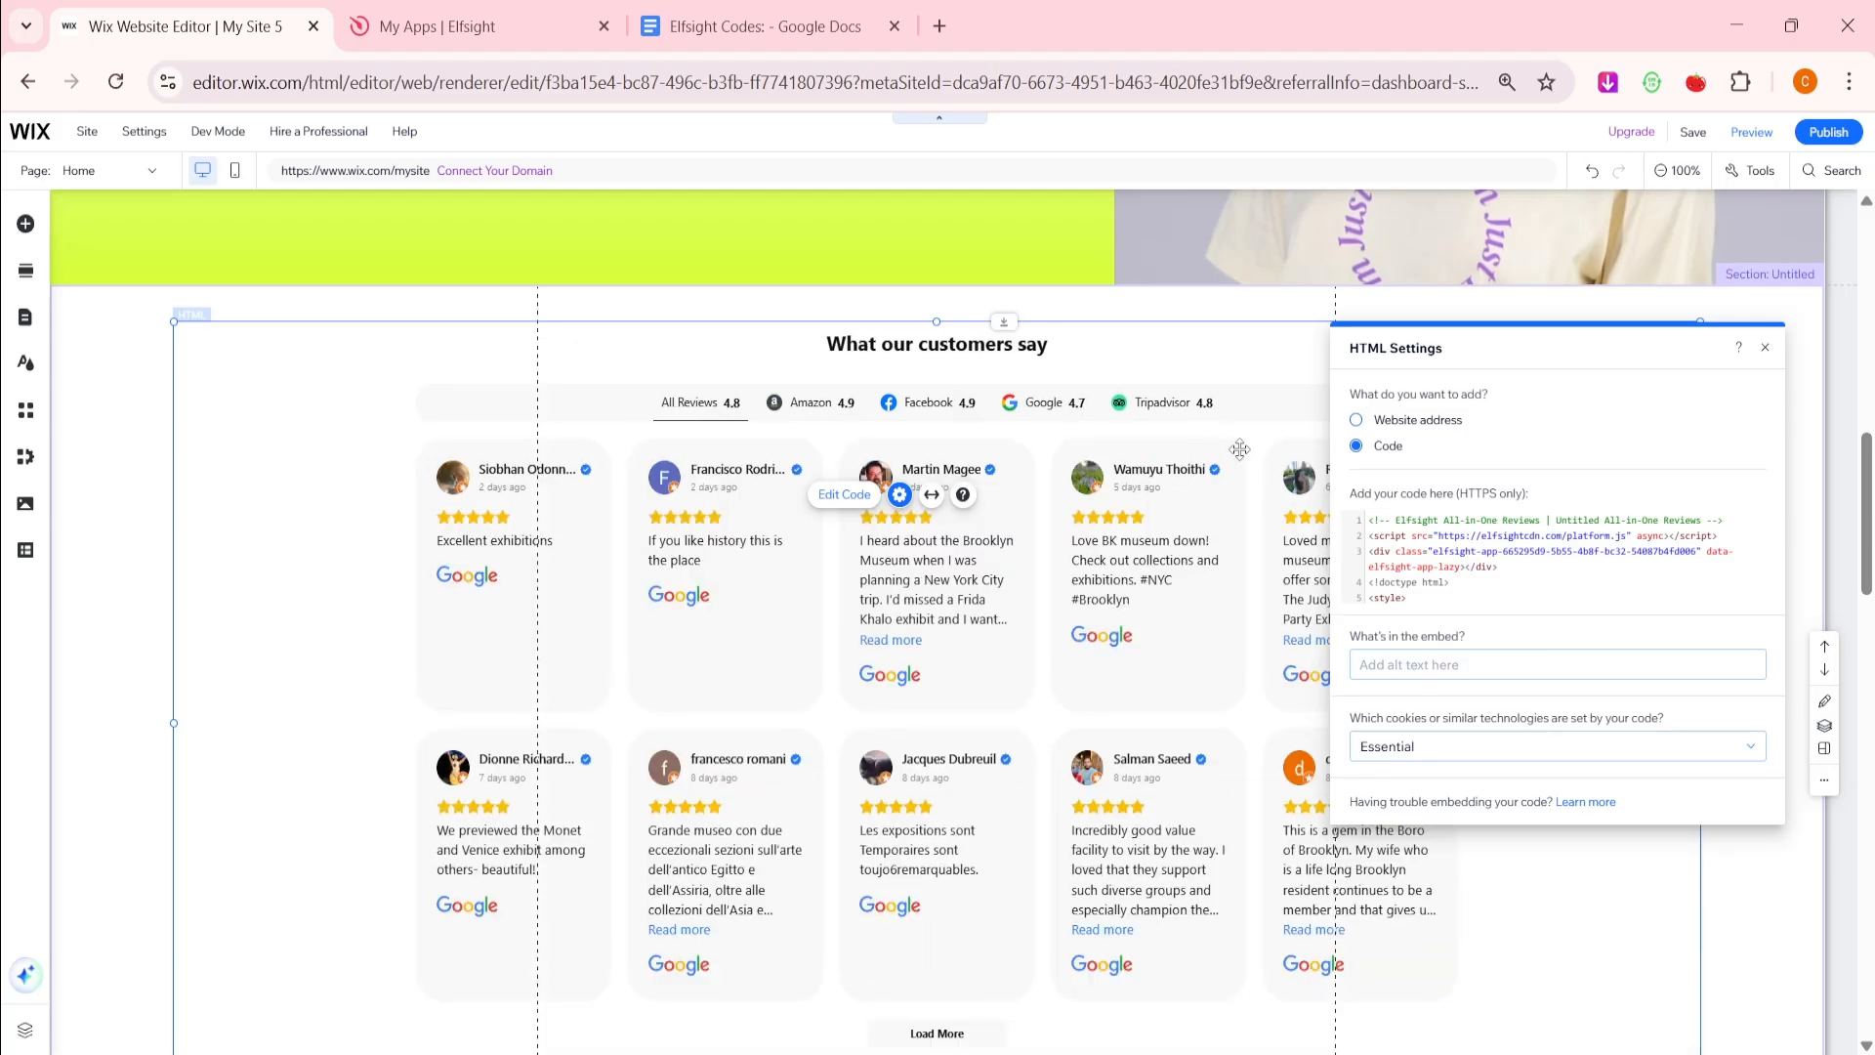
pyautogui.click(1765, 348)
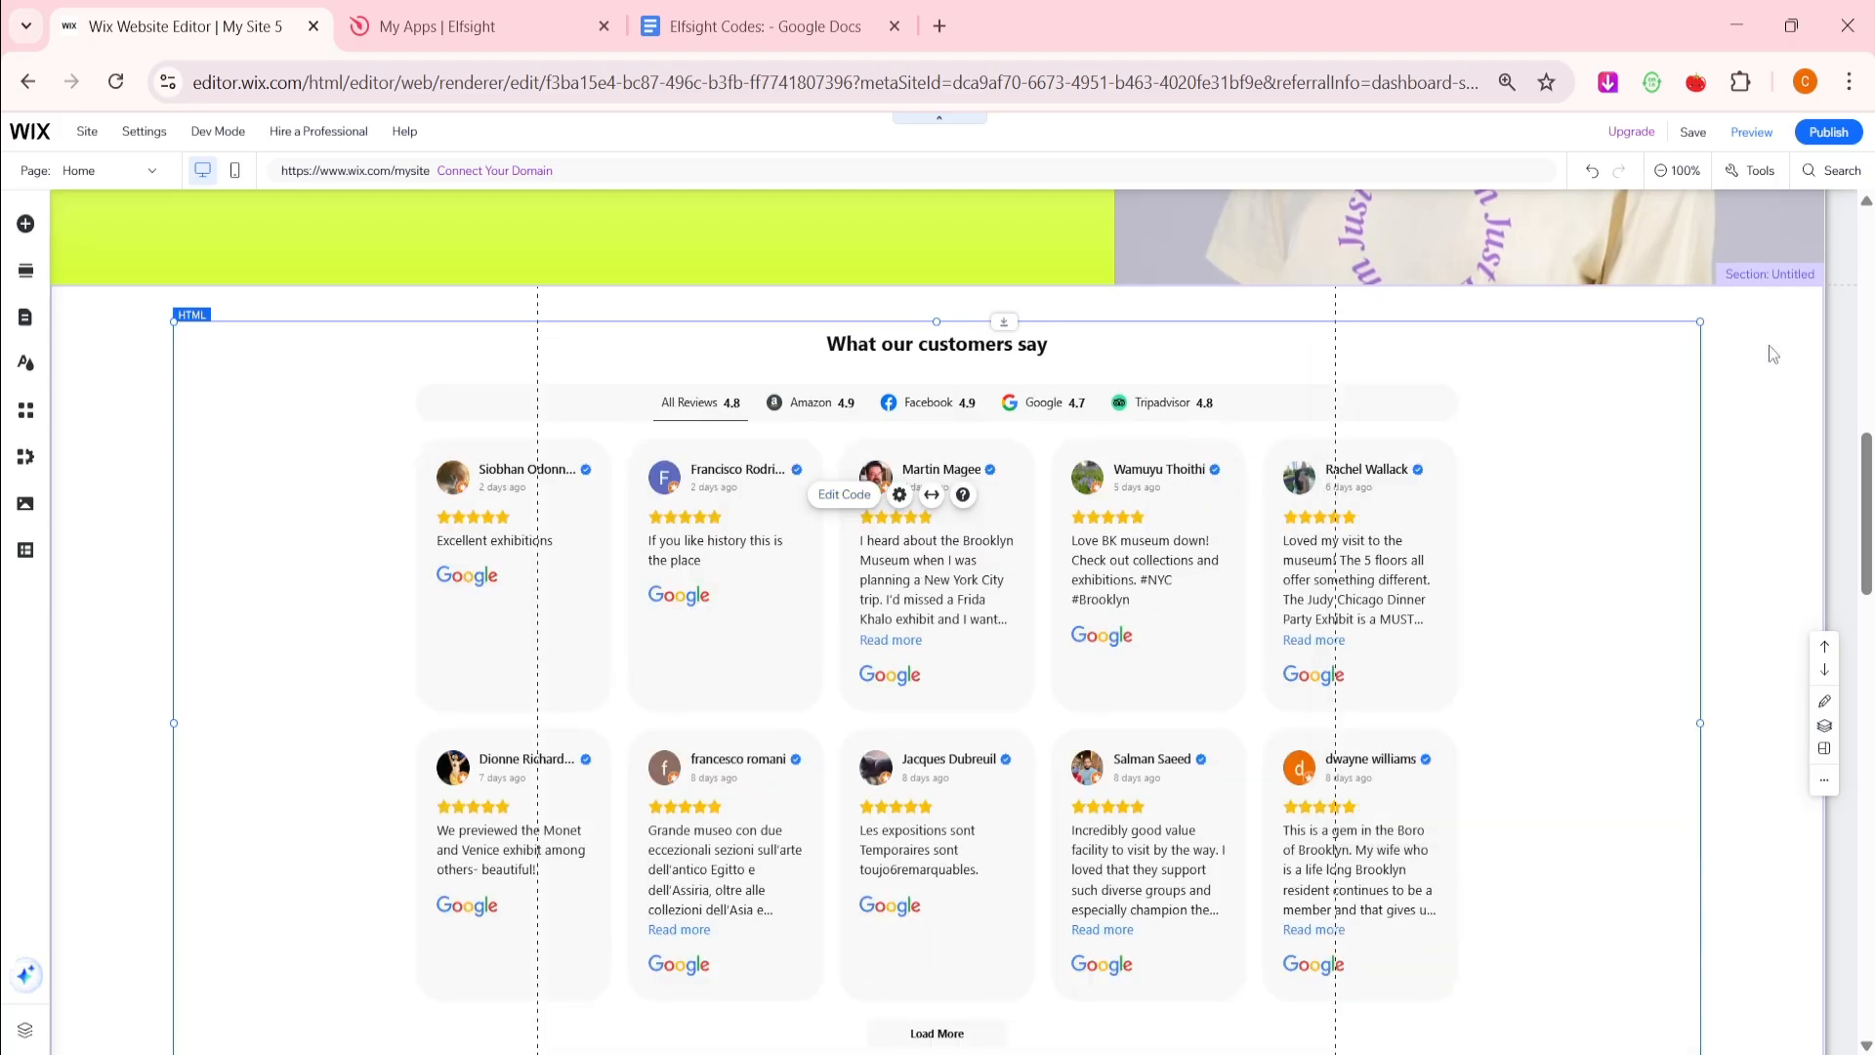
# Preview the site, filter reviews by Tripadvisor, Google then Facebook, and expand and collapse one review
pyautogui.click(1753, 134)
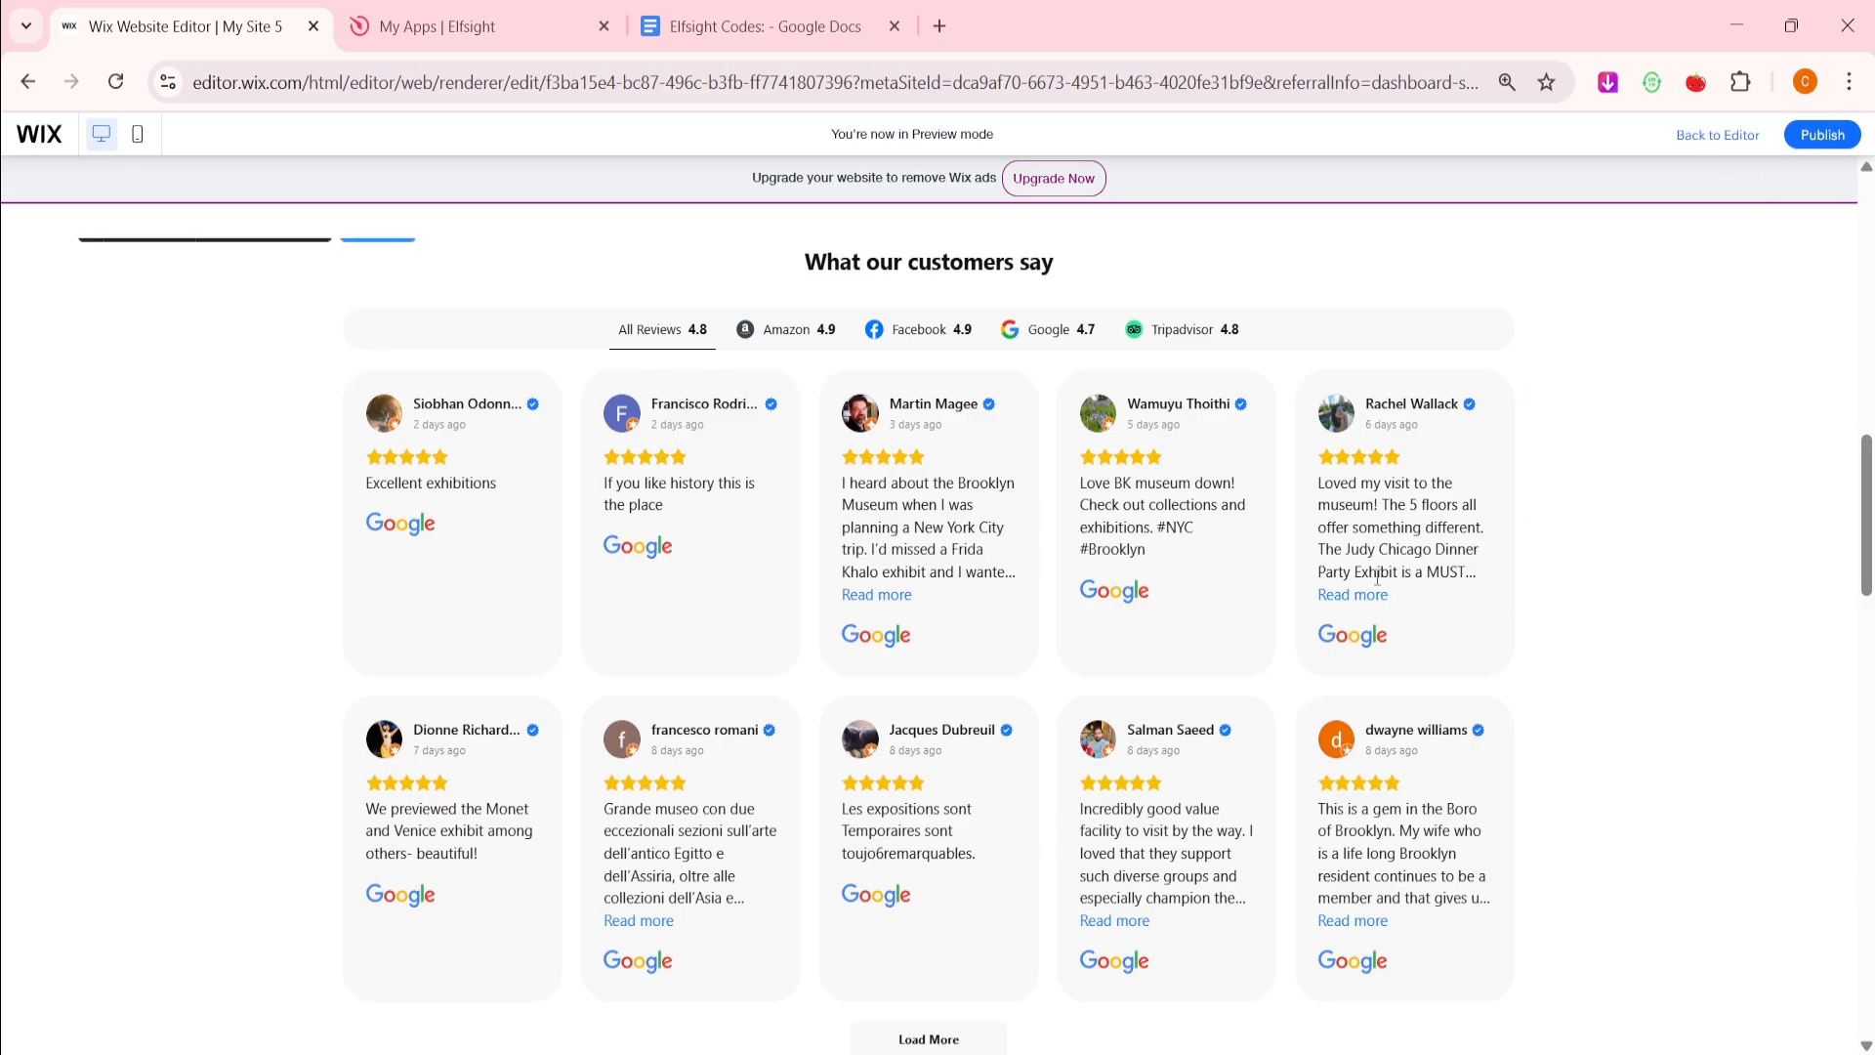
pyautogui.click(1191, 335)
pyautogui.click(1045, 335)
pyautogui.click(930, 335)
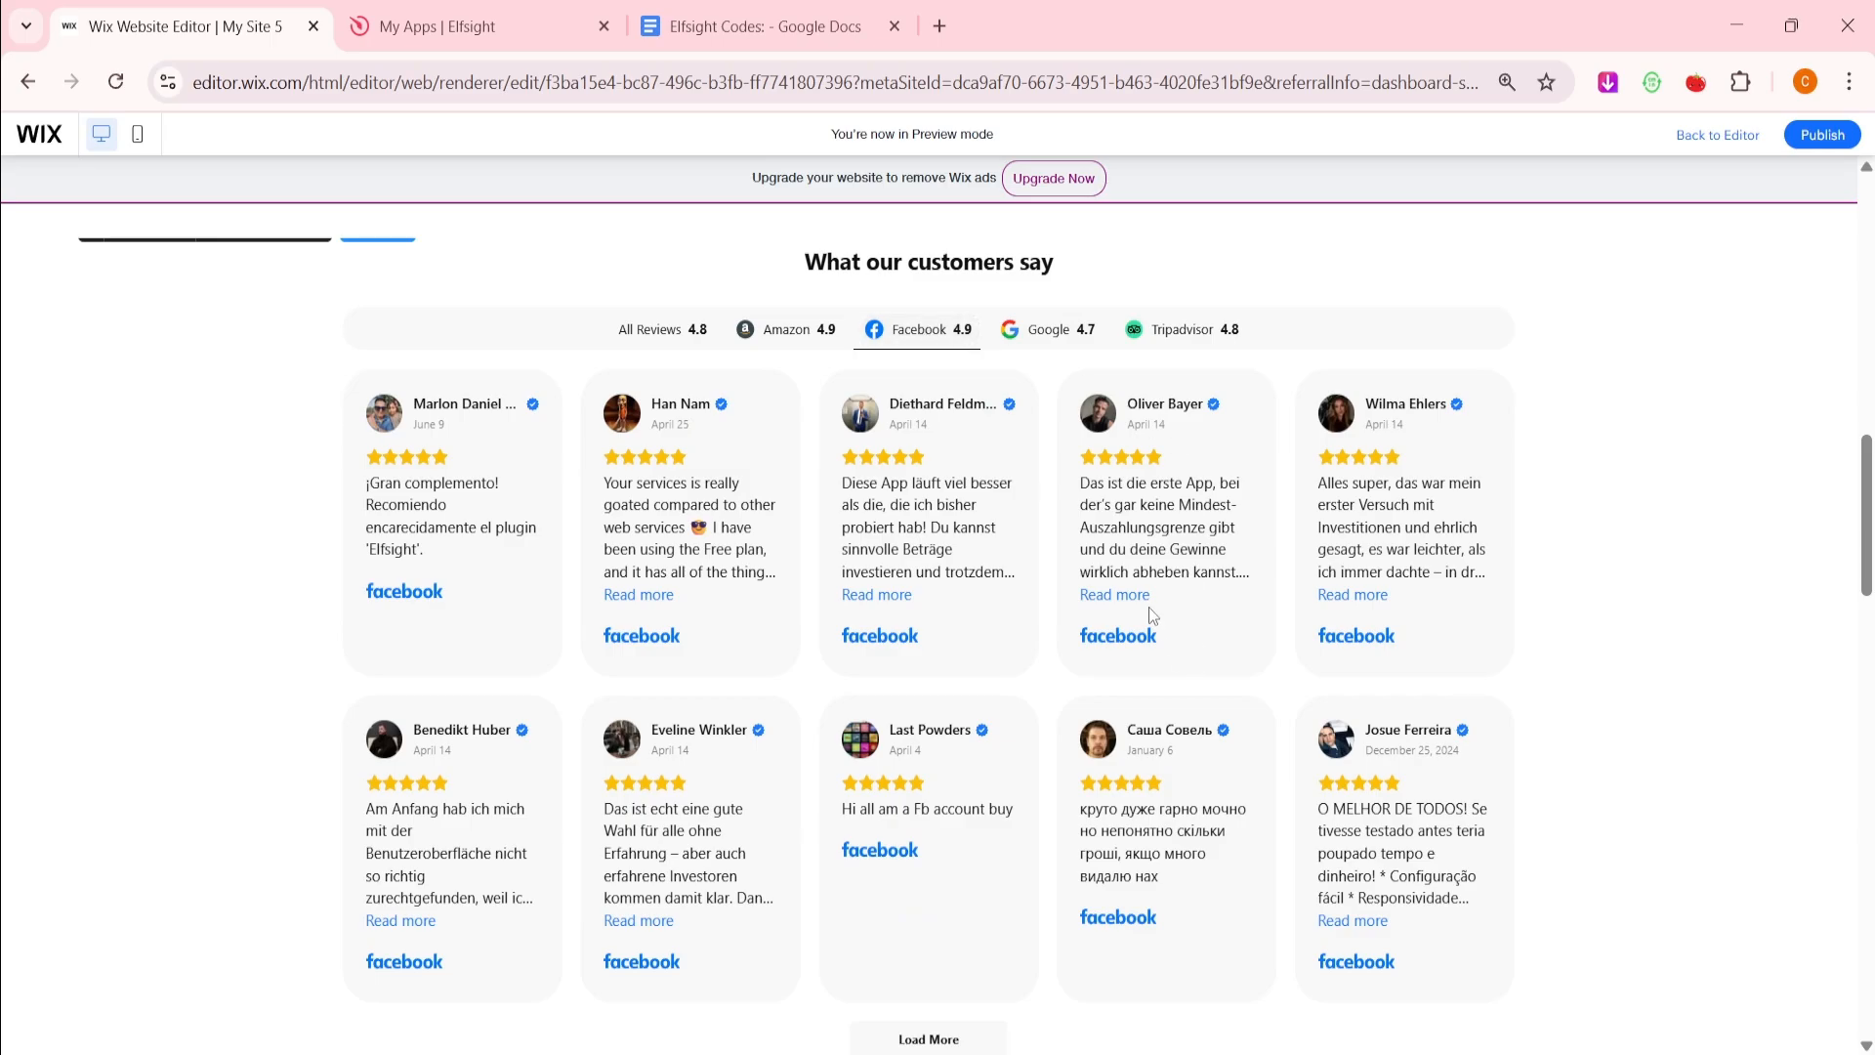
pyautogui.click(1133, 595)
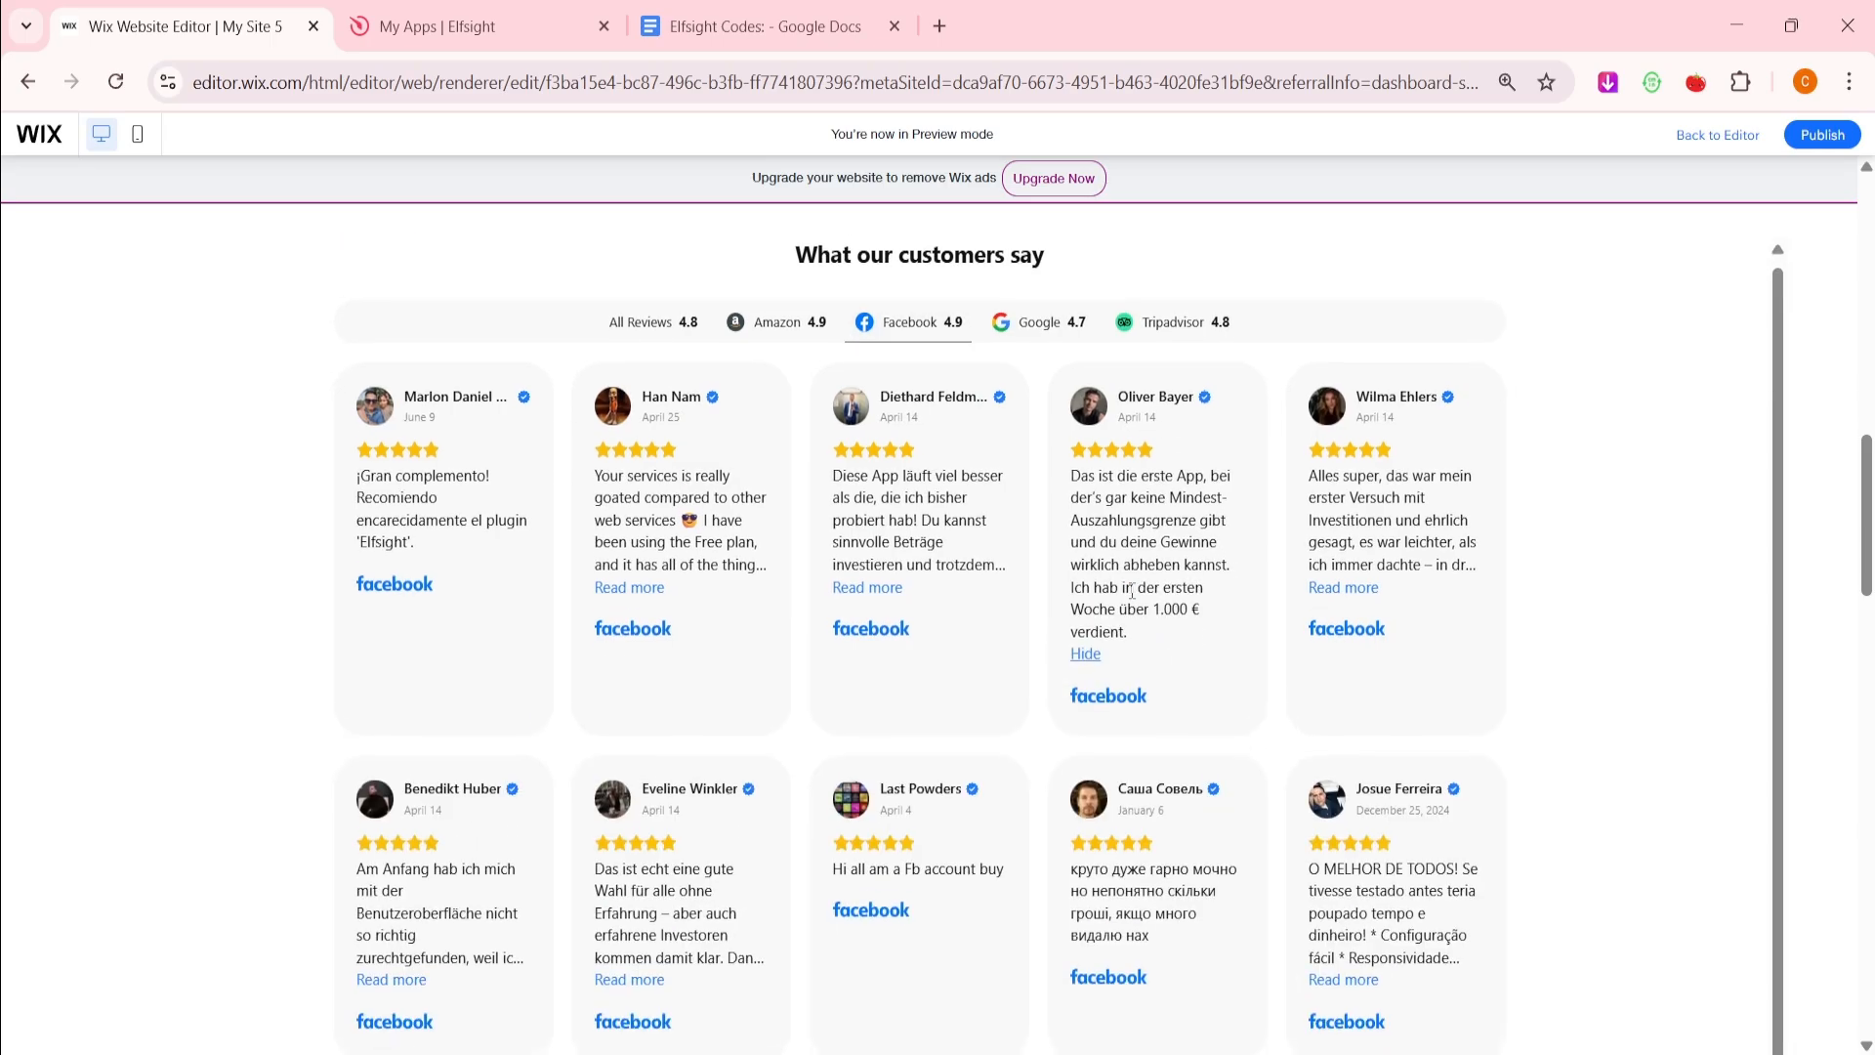
pyautogui.click(1084, 662)
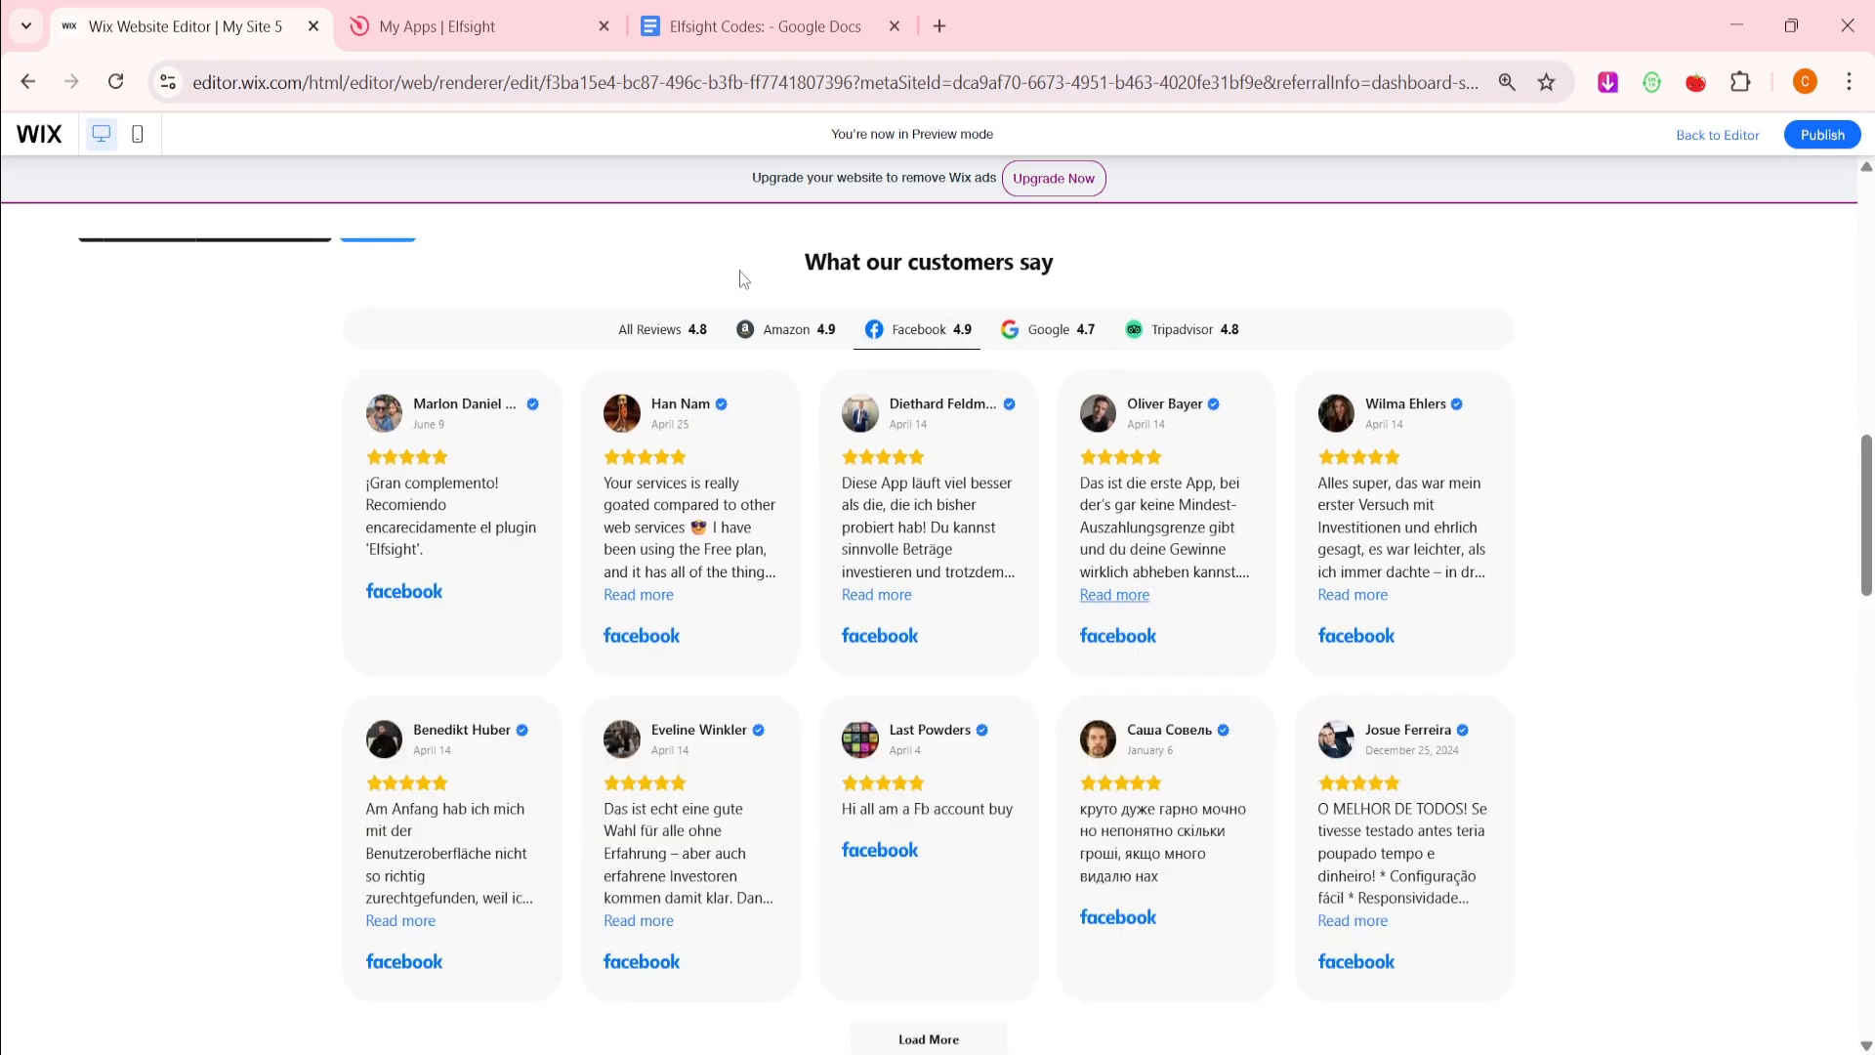